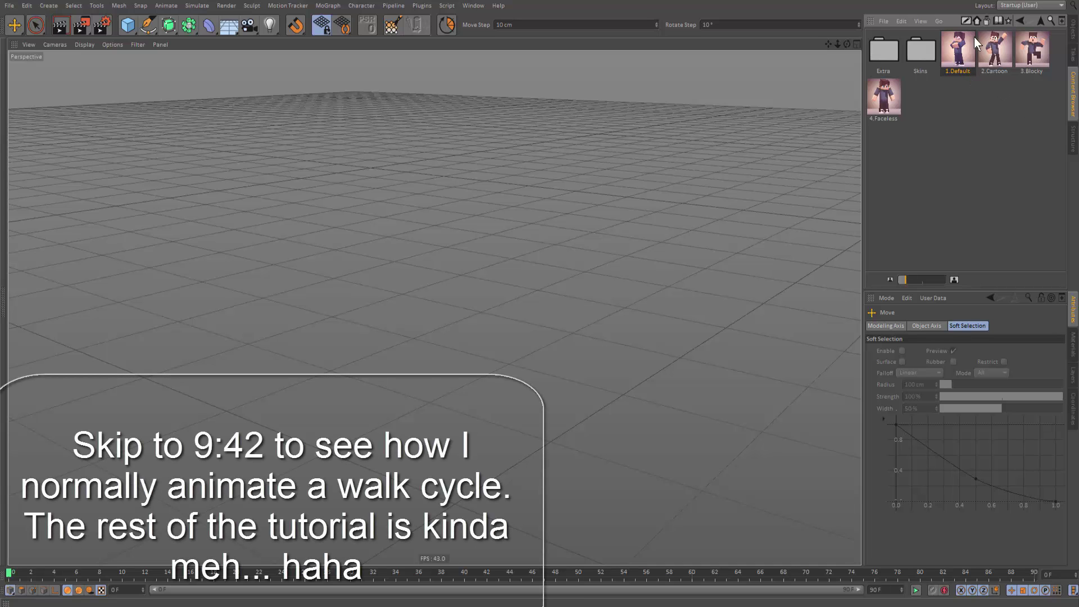
Load the Default character rig from the Content Browser into the scene.
{"action": "double_click", "coordinate": [958, 50]}
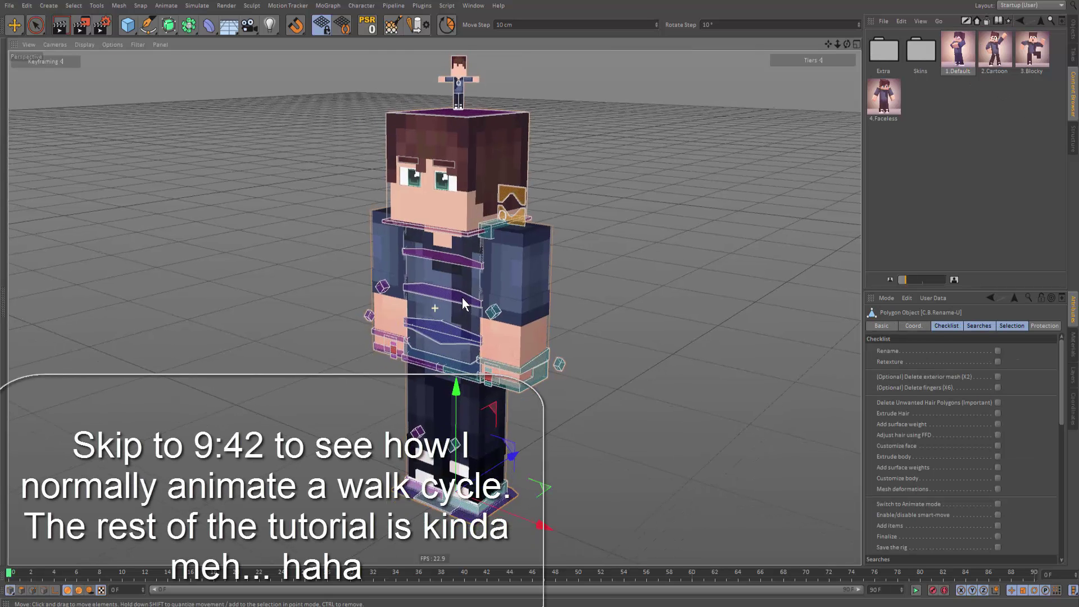
{"action": "left_click_drag", "start_coordinate": [463, 298], "coordinate": [414, 305], "text": "alt"}
Try moving and rotating the rig's AutoWalk2 controller to make the character walk automatically, and undo the changes.
{"action": "left_click", "coordinate": [436, 487]}
{"action": "scroll", "coordinate": [360, 248], "scroll_direction": "down", "scroll_amount": 3}
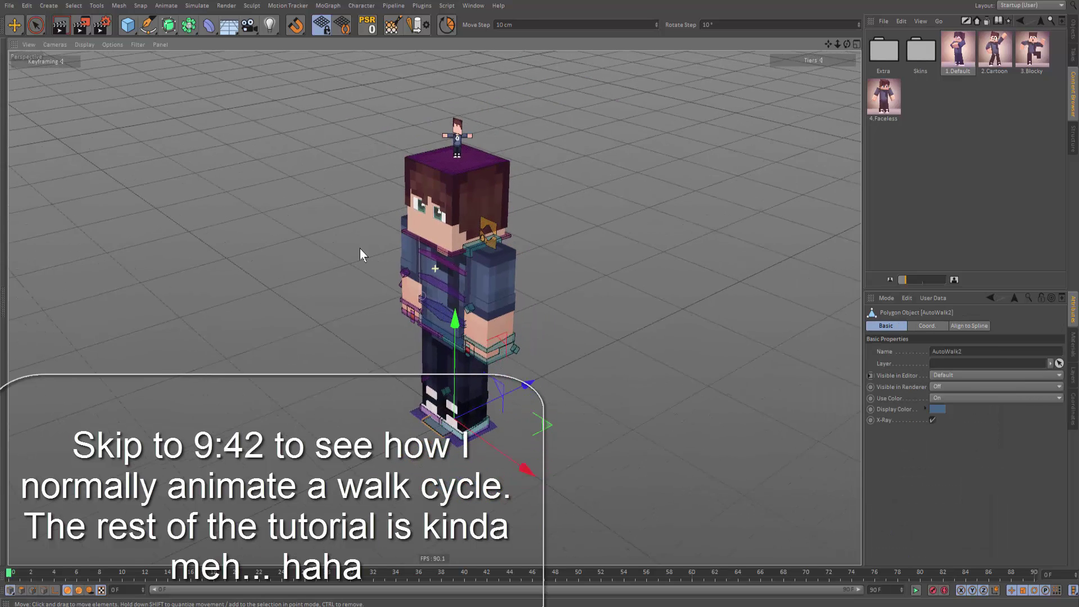
{"action": "scroll", "coordinate": [371, 164], "scroll_direction": "down", "scroll_amount": 3}
{"action": "left_click_drag", "start_coordinate": [520, 311], "coordinate": [488, 280]}
{"action": "key", "text": "r"}
{"action": "left_click_drag", "start_coordinate": [369, 408], "coordinate": [478, 367]}
{"action": "key", "text": "e"}
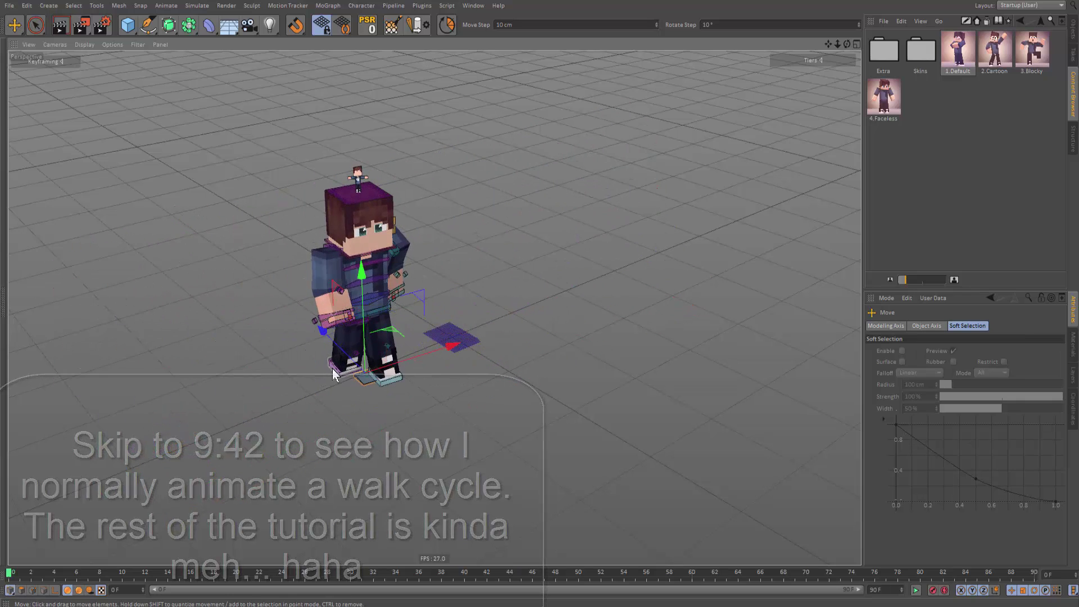
{"action": "left_click_drag", "start_coordinate": [332, 368], "coordinate": [497, 442]}
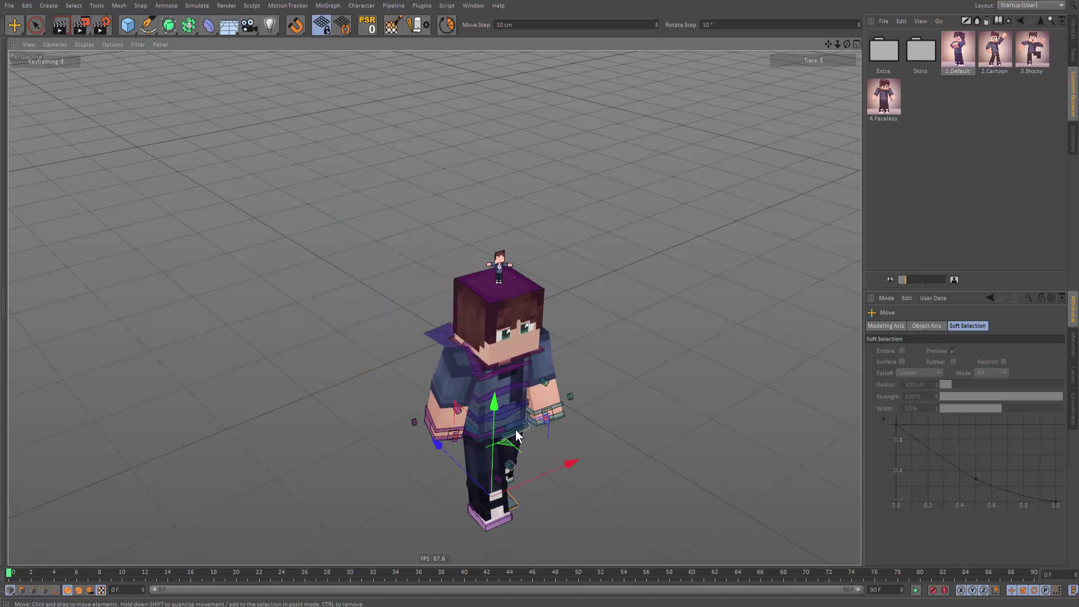
{"action": "key", "text": "ctrl+z"}
{"action": "key", "text": "ctrl+z"}
{"action": "key", "text": "ctrl+z"}
Switch the rig's performance tier to X7.Skeleton-160fps and deselect the rig.
{"action": "left_click_drag", "start_coordinate": [438, 171], "coordinate": [476, 115], "text": "alt"}
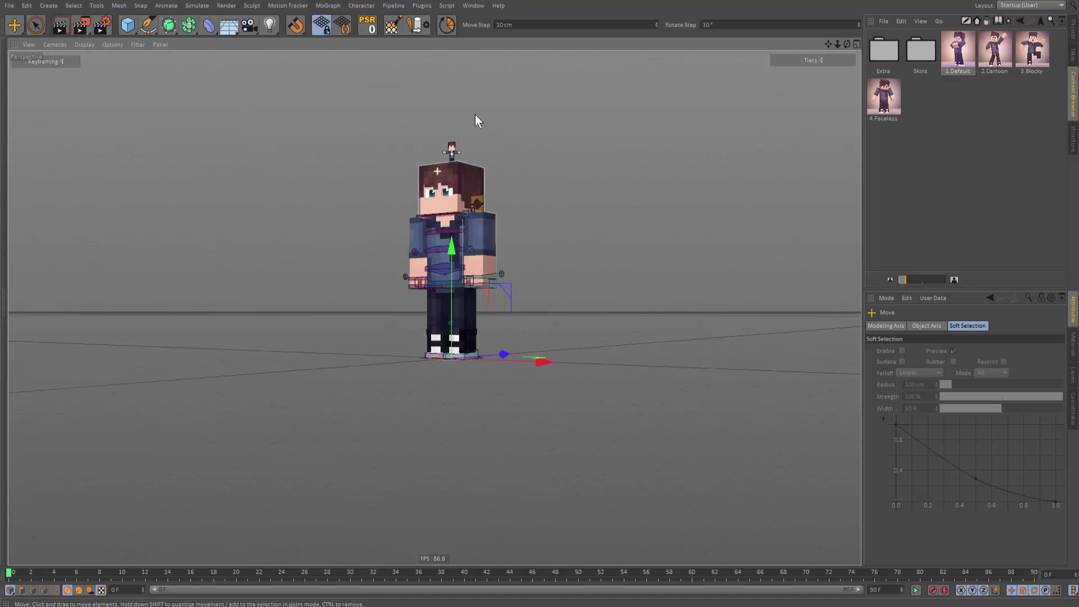
{"action": "right_click_drag", "start_coordinate": [476, 115], "coordinate": [590, 194], "text": "alt"}
{"action": "left_click_drag", "start_coordinate": [506, 168], "coordinate": [546, 124], "text": "alt"}
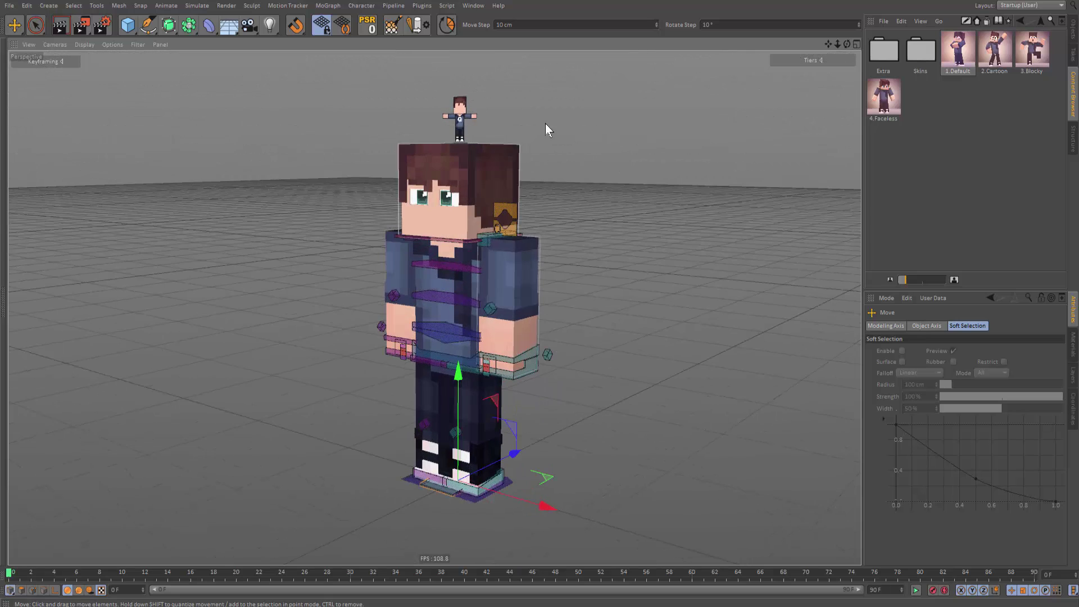
{"action": "left_click", "coordinate": [811, 60]}
{"action": "left_click", "coordinate": [815, 141]}
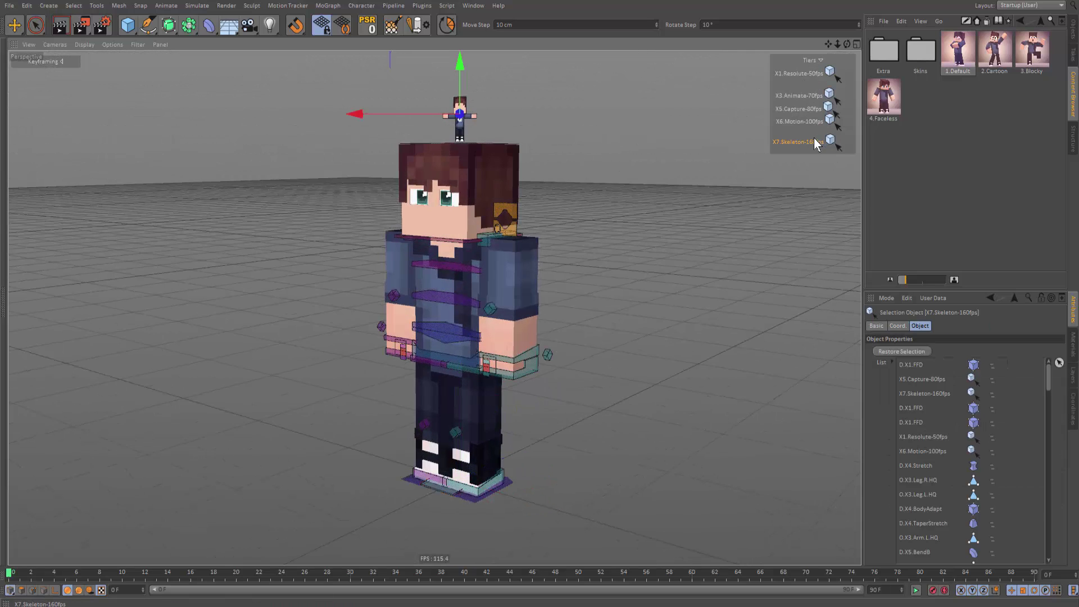
{"action": "double_click", "coordinate": [815, 141]}
{"action": "left_click", "coordinate": [838, 59]}
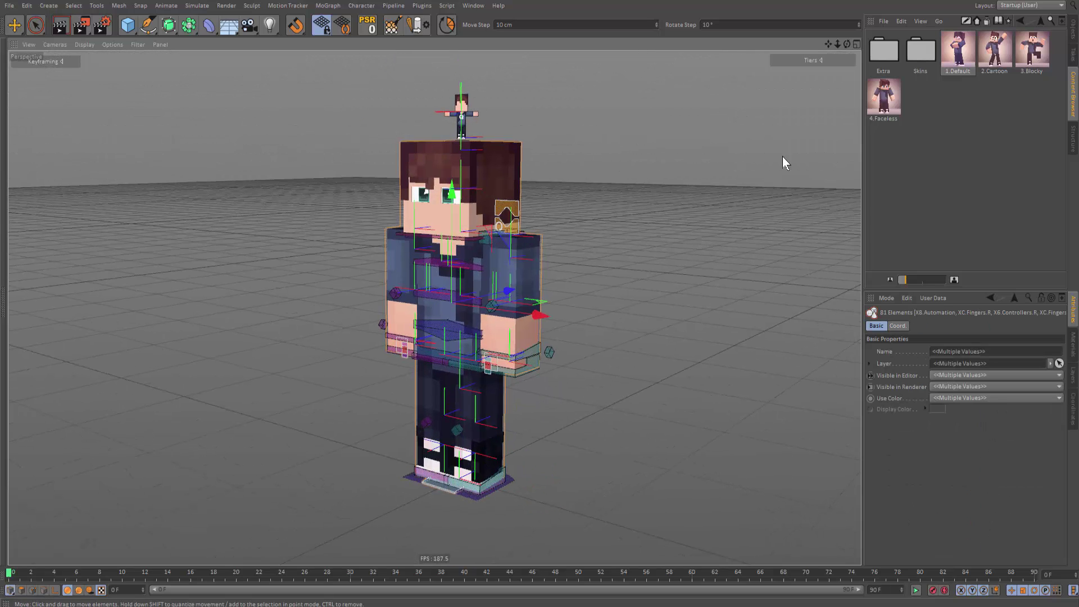
{"action": "left_click", "coordinate": [631, 172]}
Try pulling the left hand controller away from the body and undo the move.
{"action": "left_click_drag", "start_coordinate": [487, 118], "coordinate": [612, 262], "text": "alt"}
{"action": "left_click", "coordinate": [526, 324]}
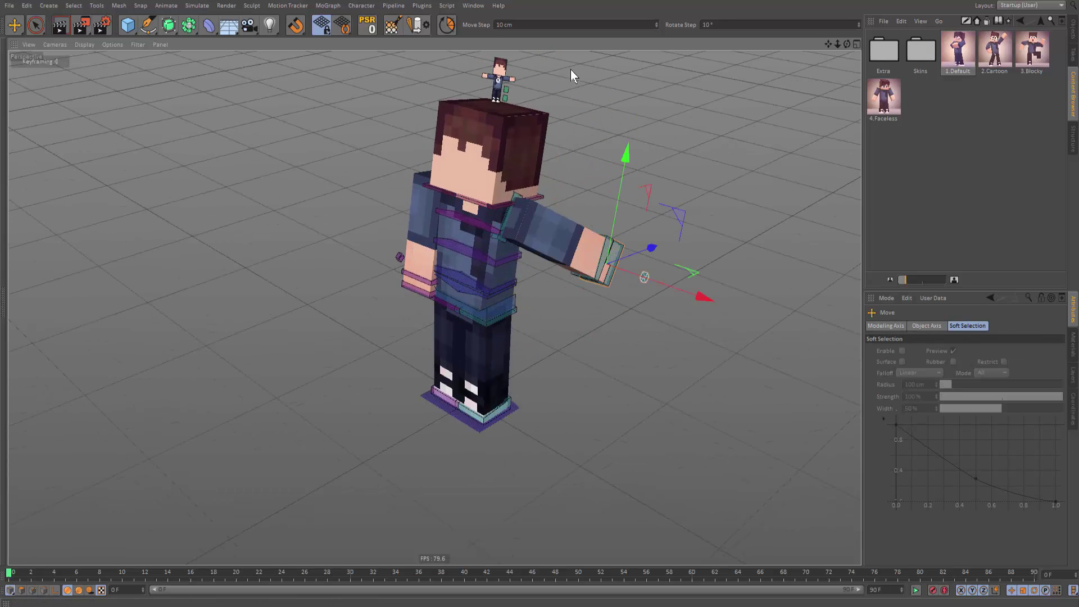
{"action": "key", "text": "ctrl+z"}
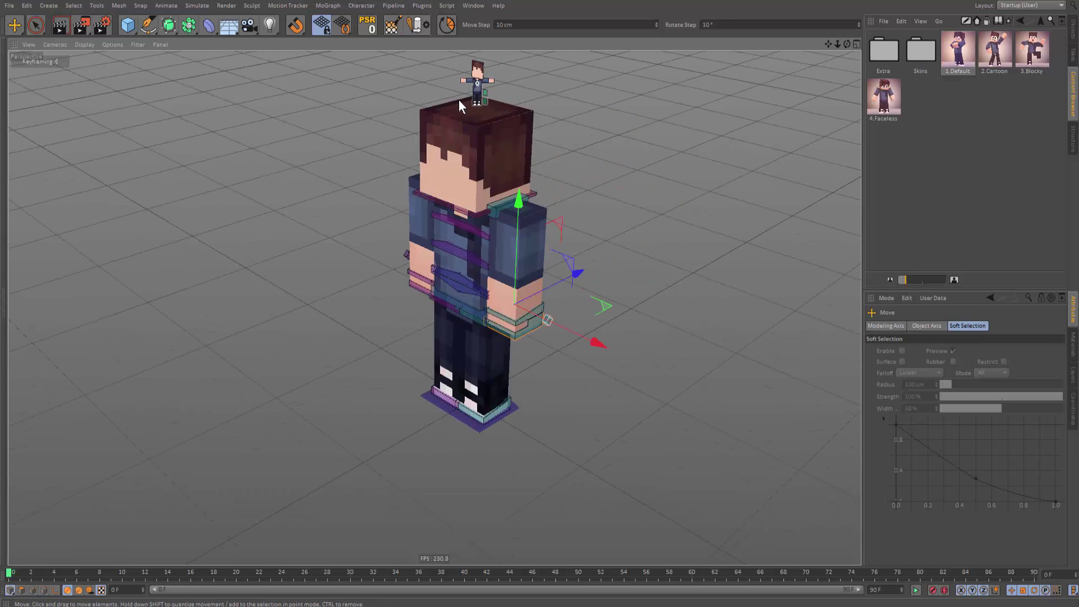
Open the character rig's Visual Selector tag in its own window and dock it with the attribute panels.
{"action": "left_click", "coordinate": [474, 87]}
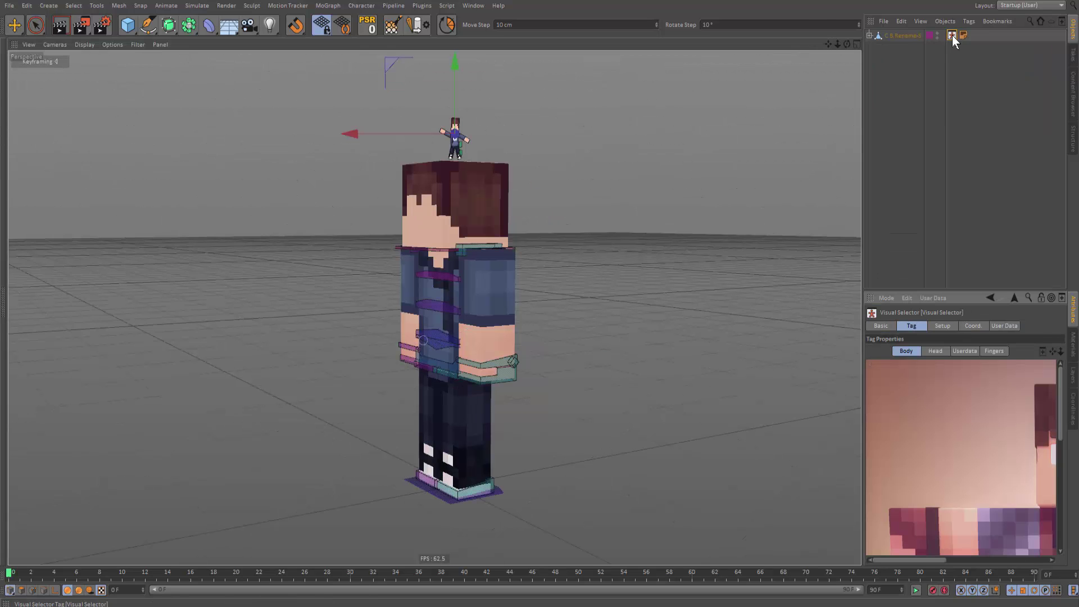
{"action": "double_click", "coordinate": [952, 35]}
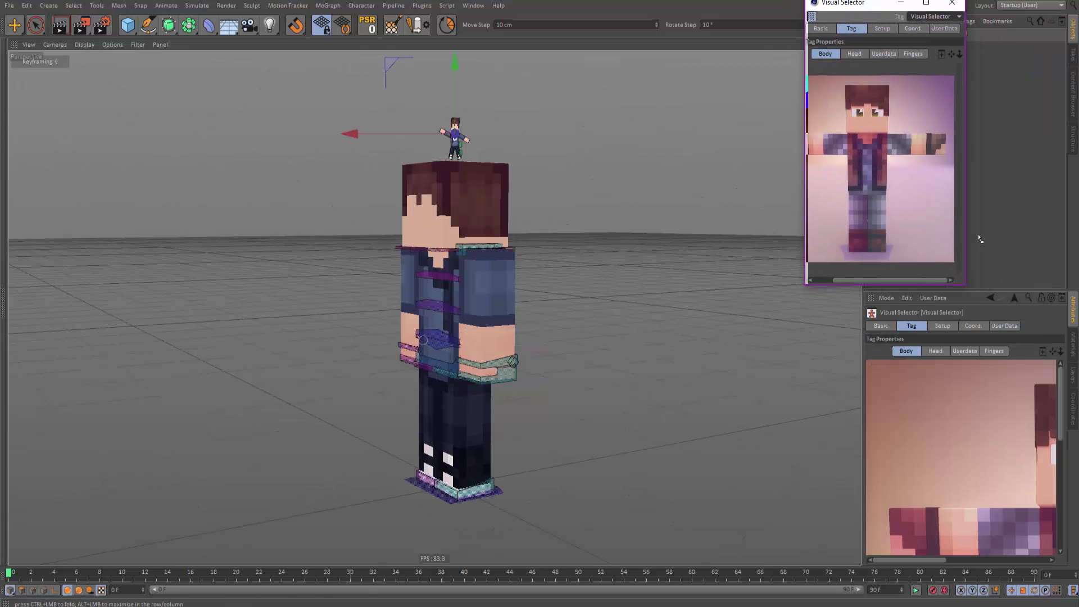
{"action": "left_click_drag", "start_coordinate": [979, 238], "coordinate": [838, 567]}
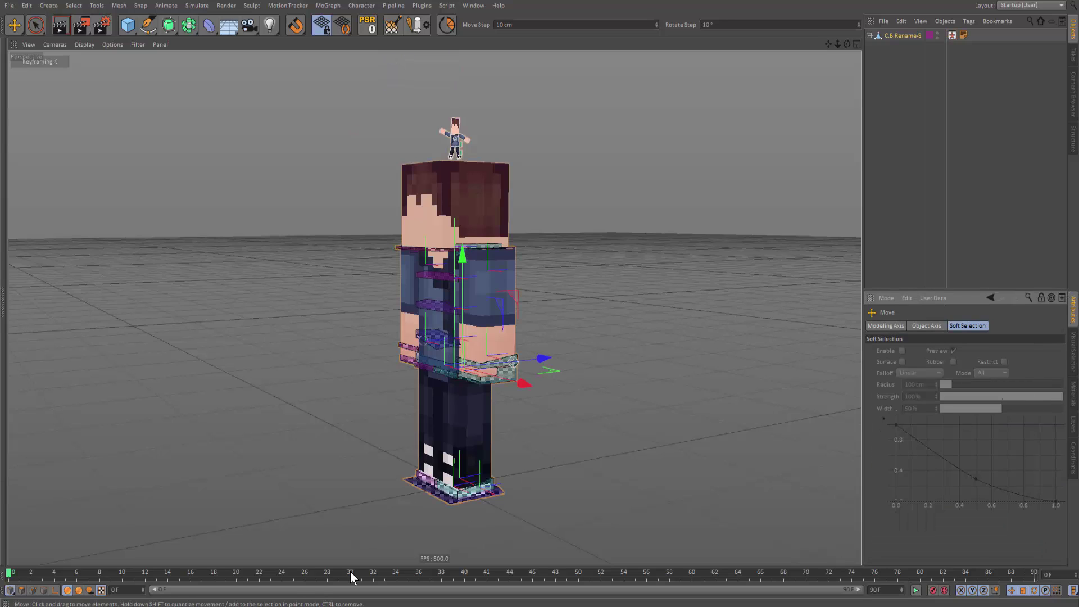
Turn on automatic keyframing and clear the current selection.
{"action": "left_click", "coordinate": [946, 590]}
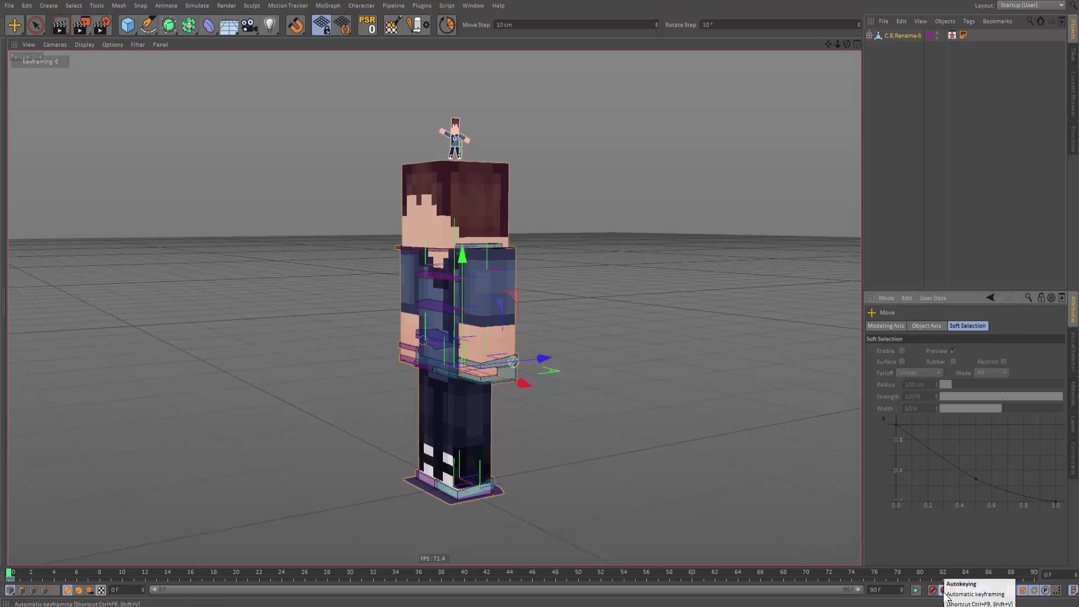
{"action": "left_click", "coordinate": [625, 435]}
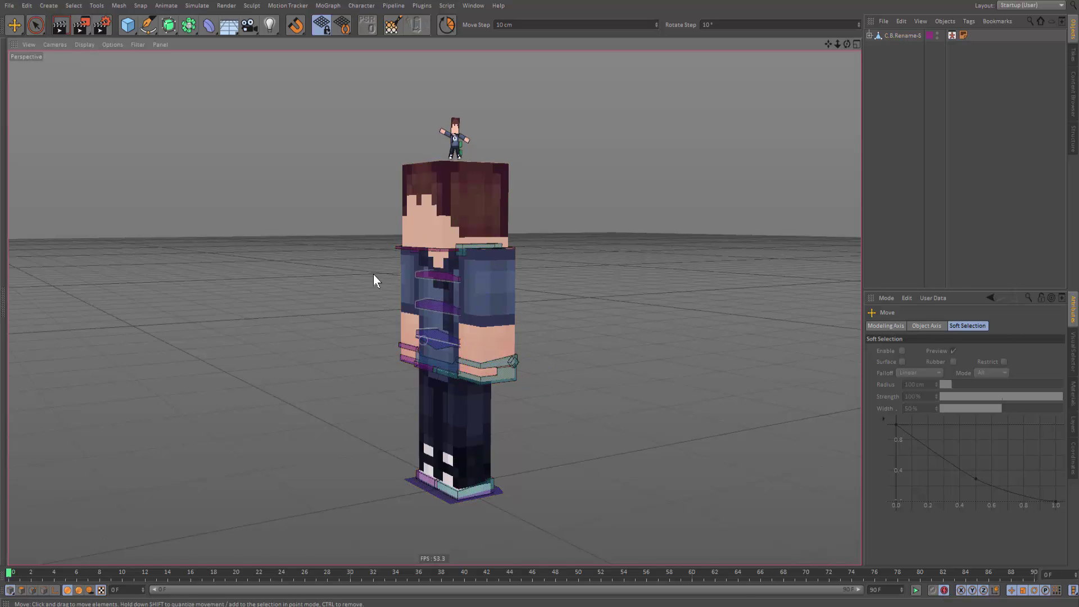
{"action": "middle_click_drag", "start_coordinate": [453, 327], "coordinate": [480, 341], "text": "alt"}
{"action": "left_click_drag", "start_coordinate": [480, 342], "coordinate": [487, 371], "text": "alt"}
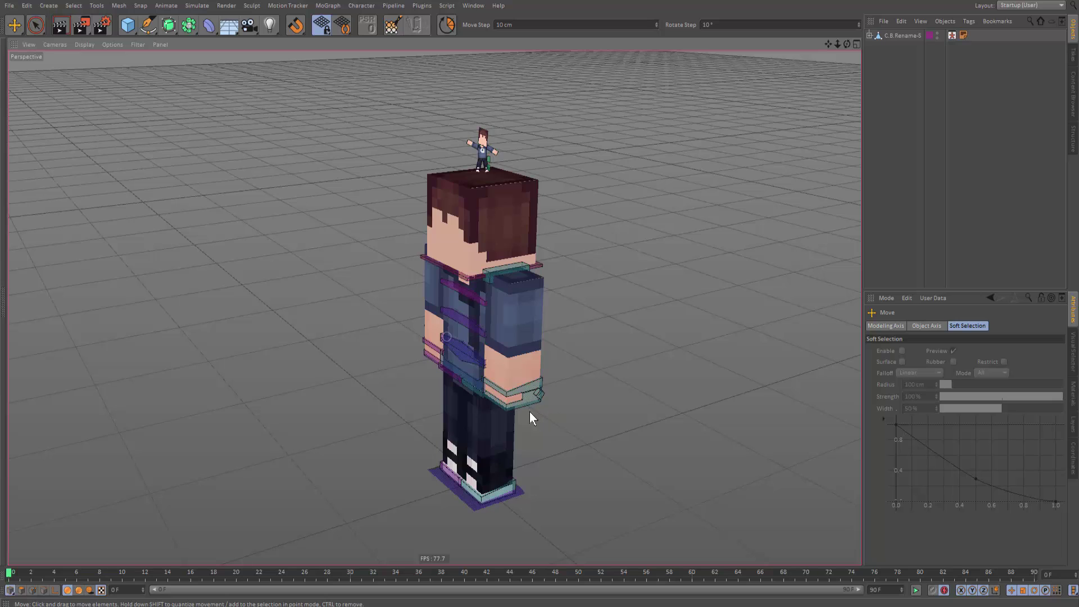
Switch to the Photos window with walkacyle.jpg to examine the walk-cycle poses, and return to Cinema 4D.
{"action": "key", "text": "alt+Tab"}
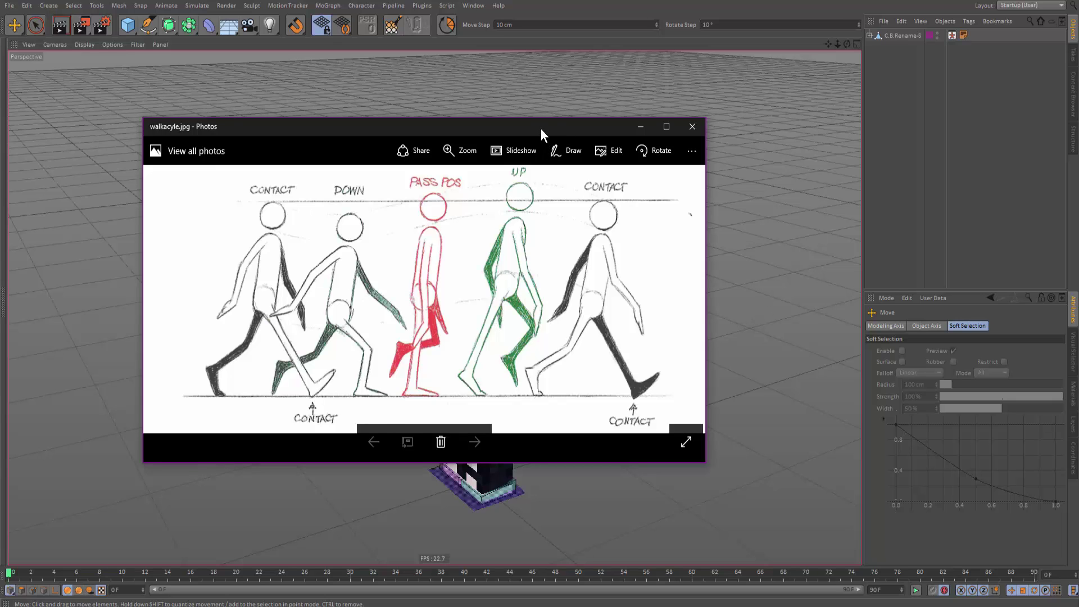
{"action": "left_click_drag", "start_coordinate": [540, 128], "coordinate": [456, 158]}
{"action": "key", "text": "alt+Tab"}
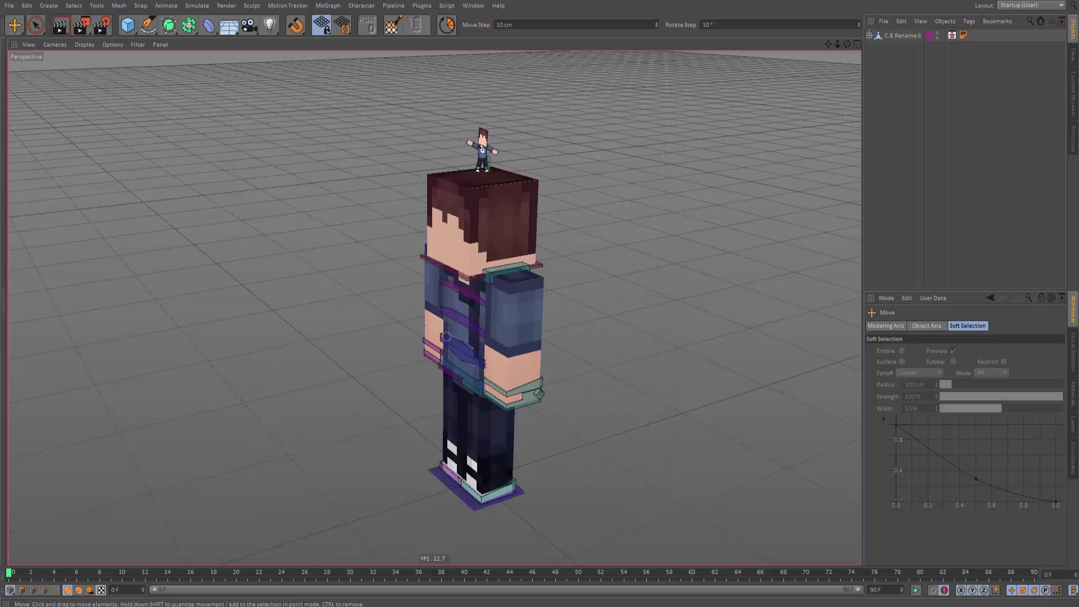
Select the left hand's C.B.Arm.L.Goal controller and check the contact pose in the walkacyle.jpg reference.
{"action": "left_click_drag", "start_coordinate": [476, 264], "coordinate": [537, 186], "text": "alt"}
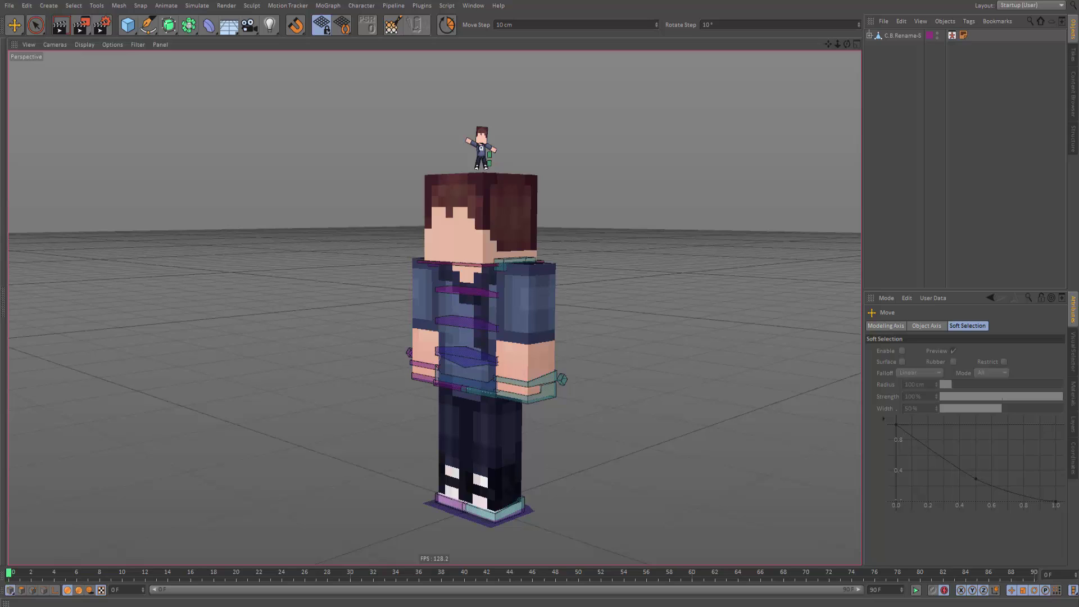
{"action": "middle_click_drag", "start_coordinate": [488, 225], "coordinate": [483, 193], "text": "alt"}
{"action": "left_click_drag", "start_coordinate": [484, 194], "coordinate": [456, 209], "text": "alt"}
{"action": "left_click", "coordinate": [567, 344]}
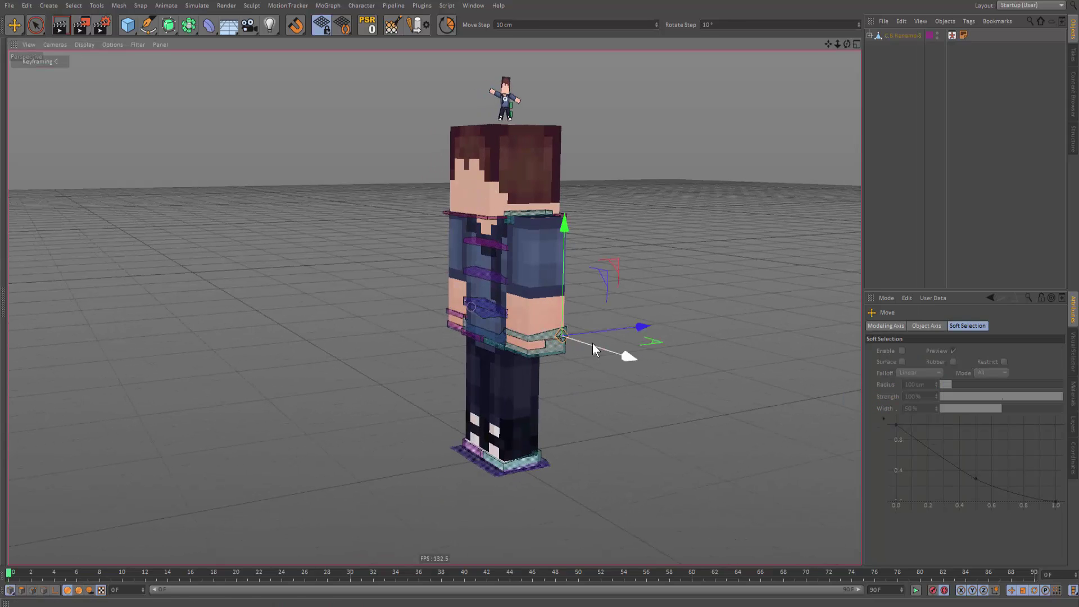
{"action": "left_click", "coordinate": [534, 354]}
{"action": "mouse_move", "coordinate": [529, 367]}
{"action": "left_mouse_down", "text": "alt"}
{"action": "mouse_move", "coordinate": [502, 365]}
{"action": "mouse_move", "coordinate": [519, 362]}
{"action": "left_mouse_up", "text": "alt"}
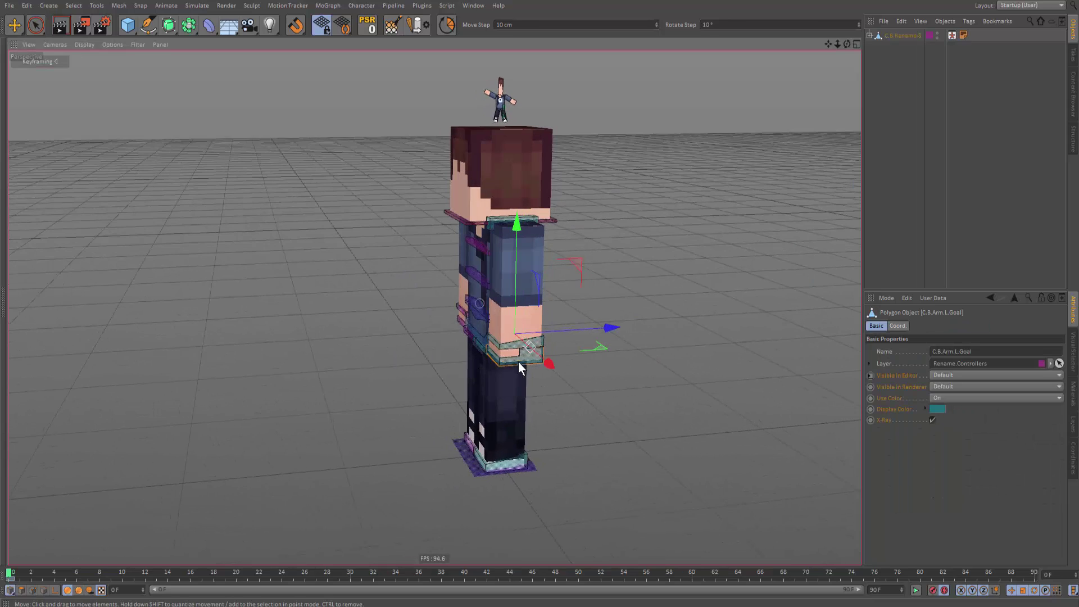
{"action": "right_click_drag", "start_coordinate": [518, 362], "coordinate": [555, 354], "text": "alt"}
{"action": "left_click_drag", "start_coordinate": [454, 307], "coordinate": [516, 301], "text": "alt"}
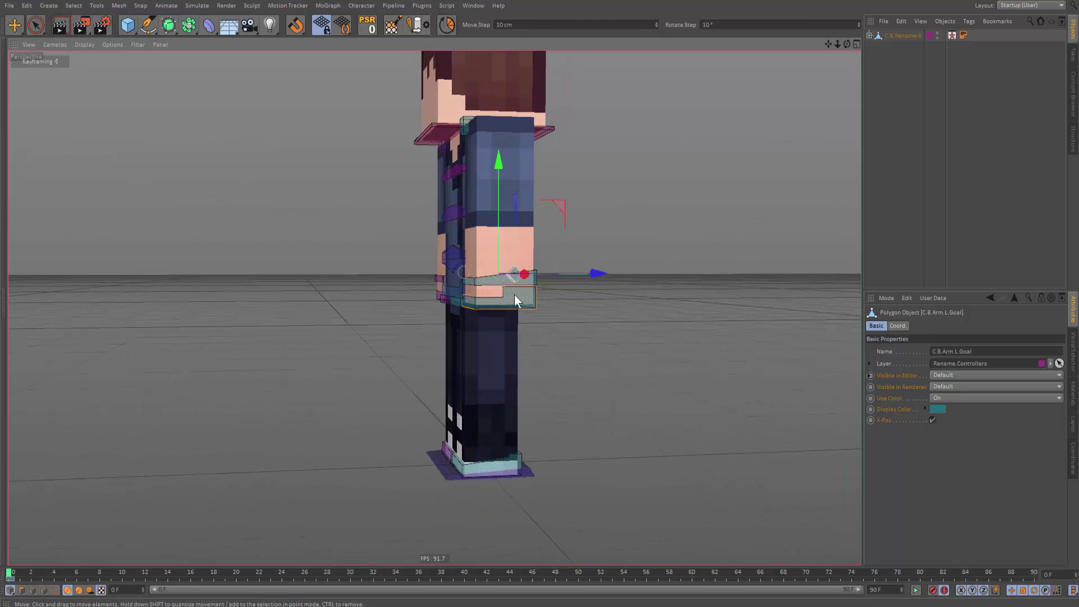
{"action": "left_click_drag", "start_coordinate": [0, 158], "coordinate": [328, 54]}
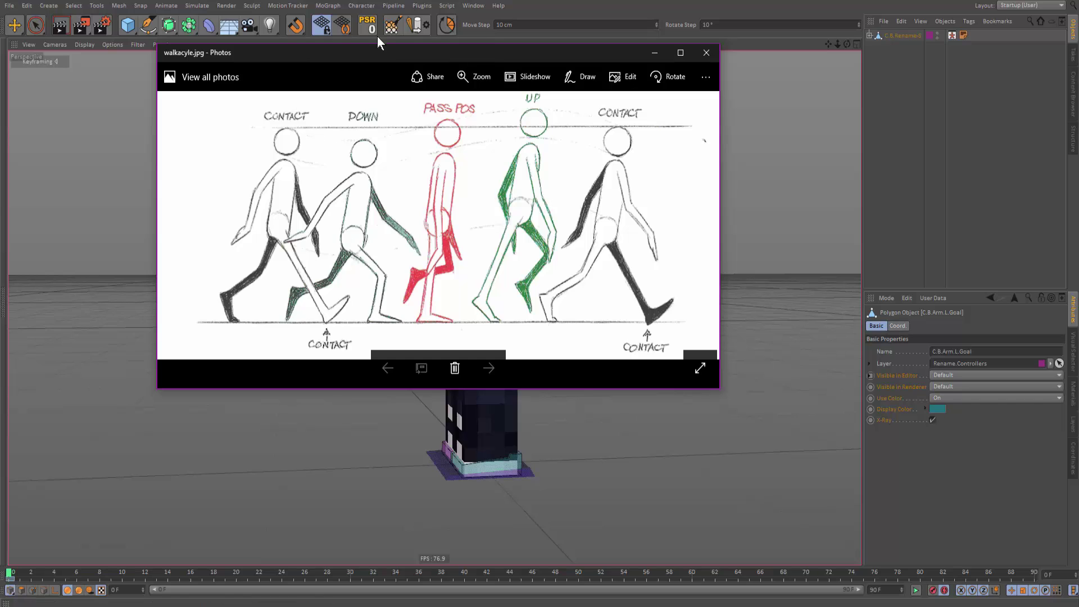
{"action": "key", "text": "alt+Tab"}
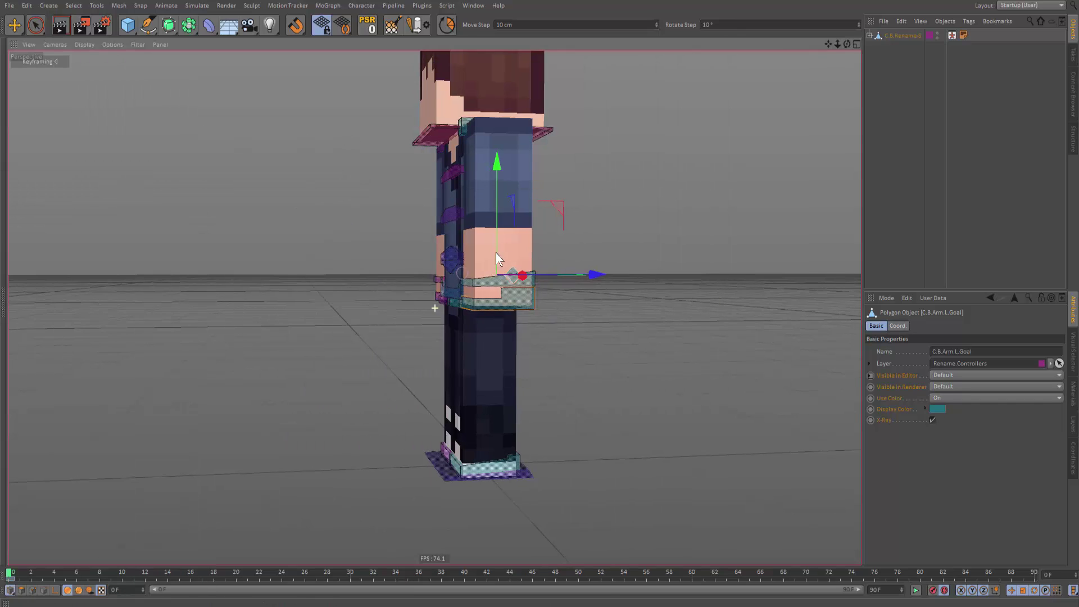
Swing the left arm forward by moving its hand goal controller in front of the body.
{"action": "left_click_drag", "start_coordinate": [572, 266], "coordinate": [476, 245], "text": "alt"}
{"action": "middle_click_drag", "start_coordinate": [522, 274], "coordinate": [527, 278], "text": "alt"}
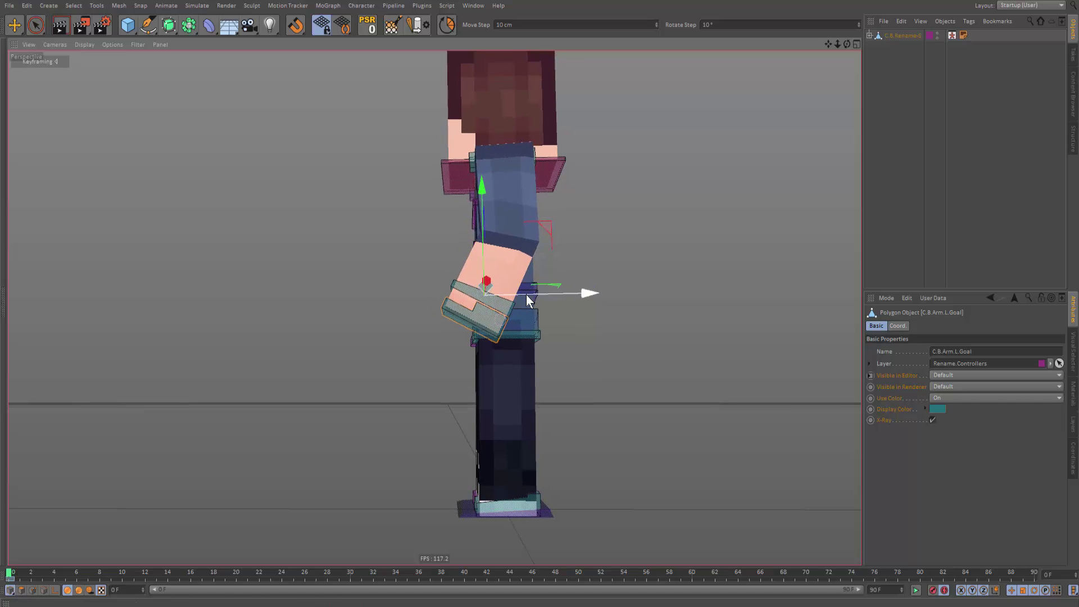
{"action": "left_click_drag", "start_coordinate": [526, 295], "coordinate": [506, 284]}
{"action": "key", "text": "r"}
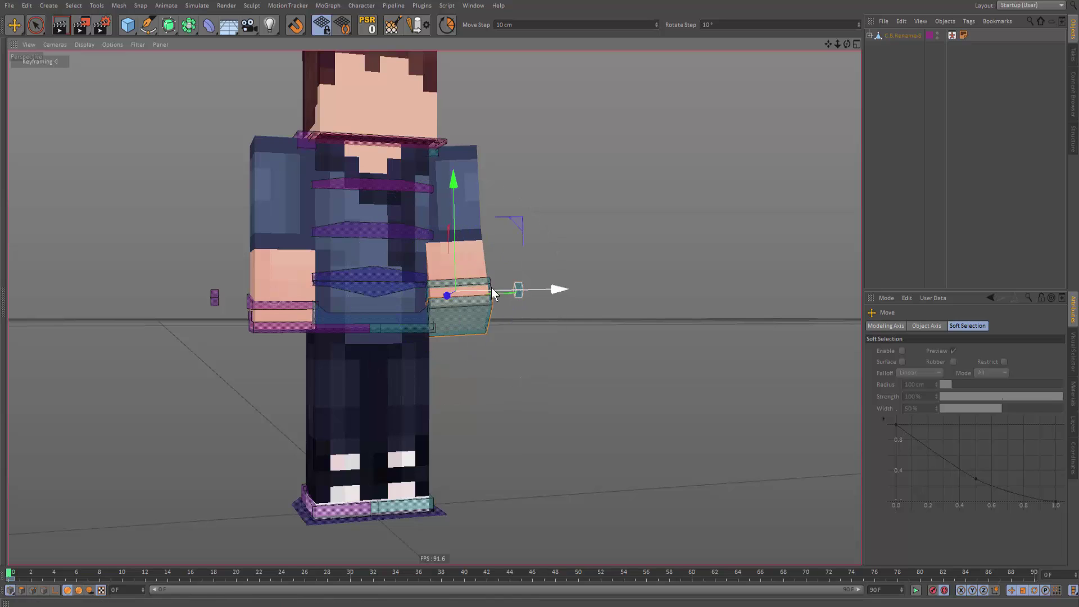
{"action": "key", "text": "e"}
Swing the right arm backward by moving the C.B.Arm.R.Goal controller behind the body.
{"action": "left_click_drag", "start_coordinate": [307, 309], "coordinate": [444, 292], "text": "alt"}
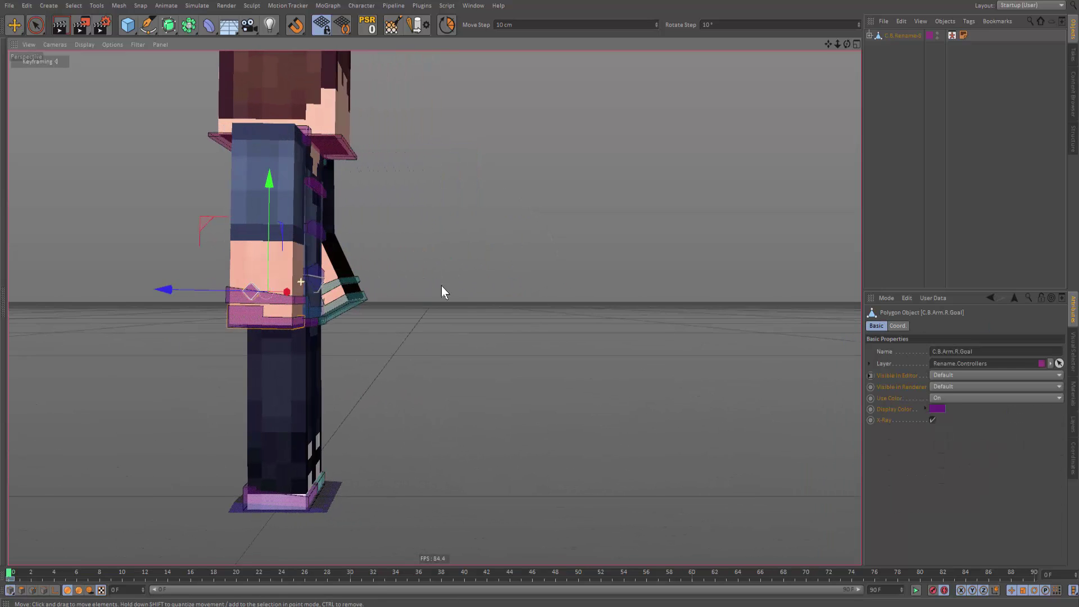
{"action": "left_click_drag", "start_coordinate": [233, 301], "coordinate": [295, 407], "text": "alt"}
Move the right foot controller forward and the left foot controller back into a contact stance.
{"action": "left_click", "coordinate": [303, 484]}
{"action": "left_click_drag", "start_coordinate": [257, 490], "coordinate": [308, 492]}
{"action": "left_click", "coordinate": [298, 474]}
{"action": "left_click_drag", "start_coordinate": [236, 482], "coordinate": [196, 476]}
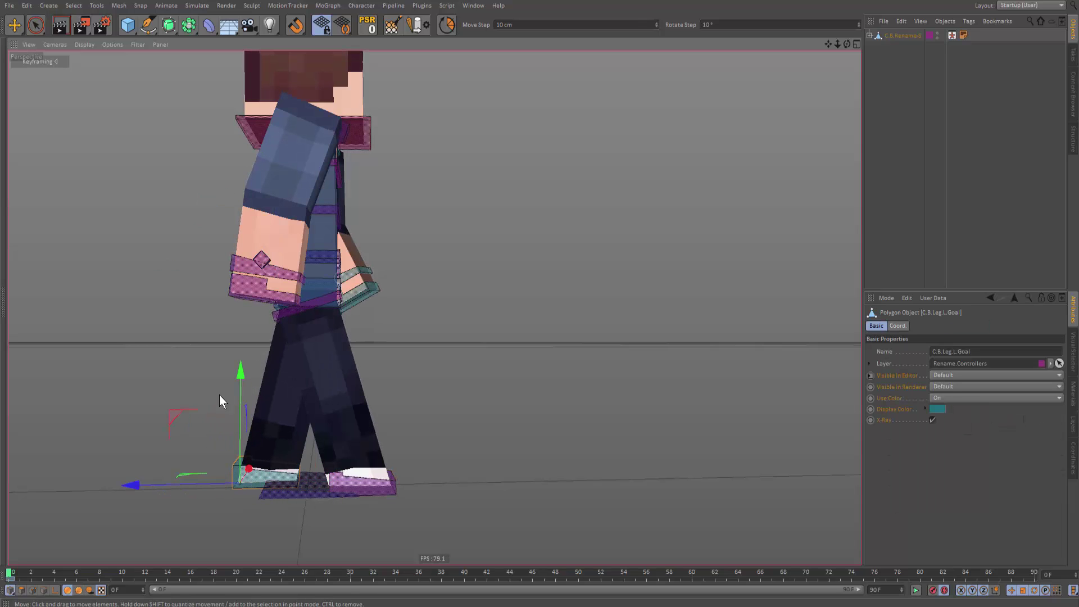
Lower the main body controller slightly so the knees bend.
{"action": "left_click_drag", "start_coordinate": [316, 341], "coordinate": [317, 321], "text": "alt"}
{"action": "left_click", "coordinate": [311, 289]}
{"action": "left_click_drag", "start_coordinate": [305, 270], "coordinate": [302, 278]}
Tilt the right foot so its toes point up and move it about 5 cm further forward.
{"action": "left_click_drag", "start_coordinate": [331, 385], "coordinate": [389, 426], "text": "alt"}
{"action": "left_click", "coordinate": [394, 468]}
{"action": "key", "text": "r"}
{"action": "key", "text": "e"}
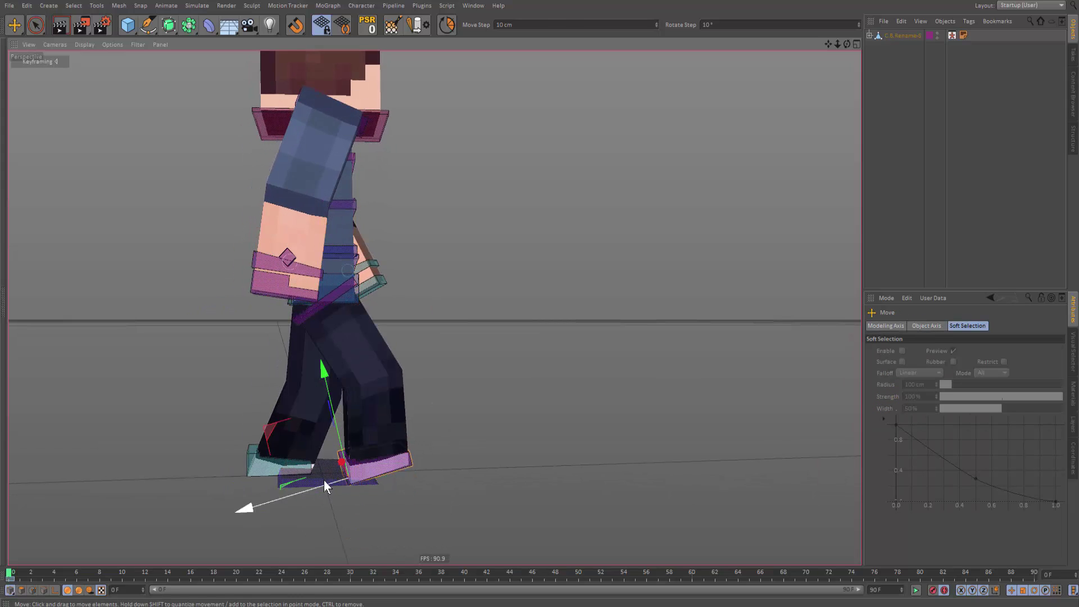
{"action": "left_click_drag", "start_coordinate": [324, 480], "coordinate": [338, 477]}
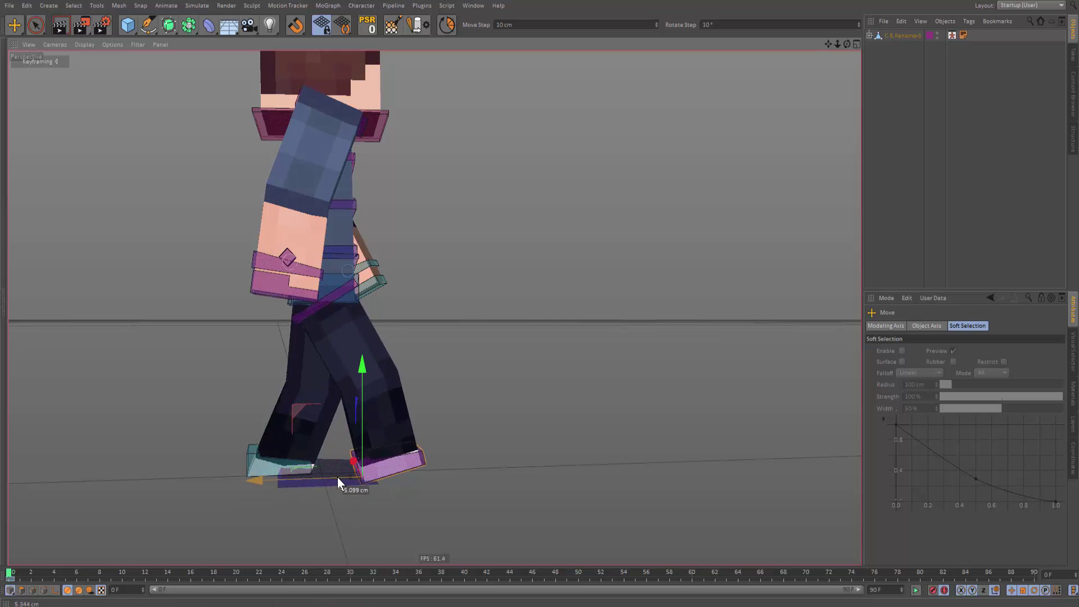
Adjust the height of the C.B.Main body controller to straighten the legs.
{"action": "left_click_drag", "start_coordinate": [373, 412], "coordinate": [358, 313], "text": "alt"}
{"action": "left_click", "coordinate": [351, 307]}
{"action": "left_click_drag", "start_coordinate": [356, 433], "coordinate": [396, 386], "text": "alt"}
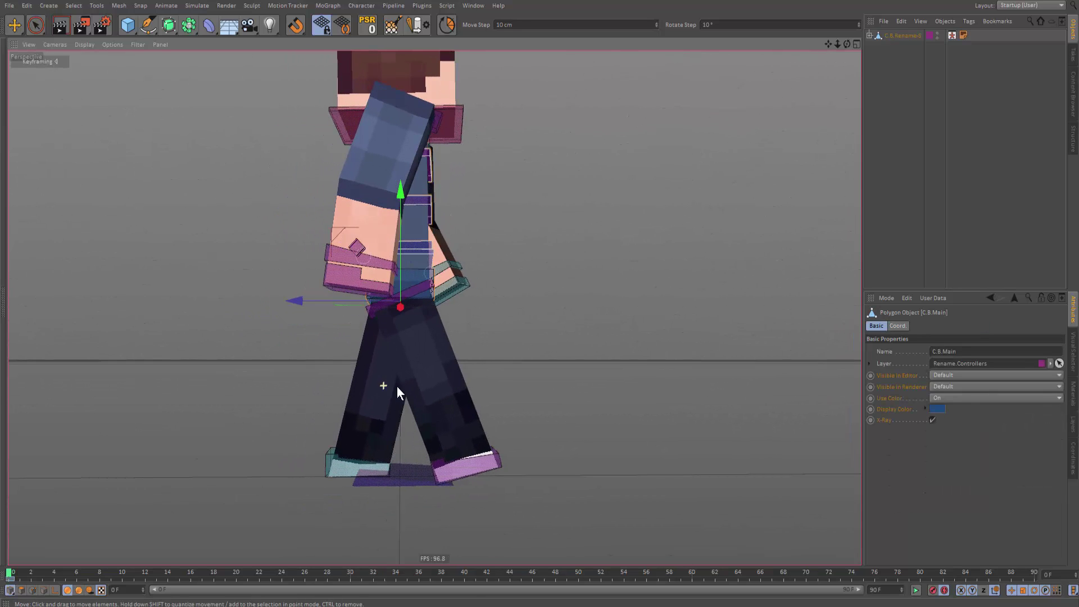
Fine-tune the forward foot's position and rotate the rear left foot so its heel lifts.
{"action": "left_click", "coordinate": [457, 464]}
{"action": "left_click_drag", "start_coordinate": [415, 480], "coordinate": [417, 480]}
{"action": "left_click", "coordinate": [356, 464]}
{"action": "key", "text": "r"}
{"action": "key", "text": "e"}
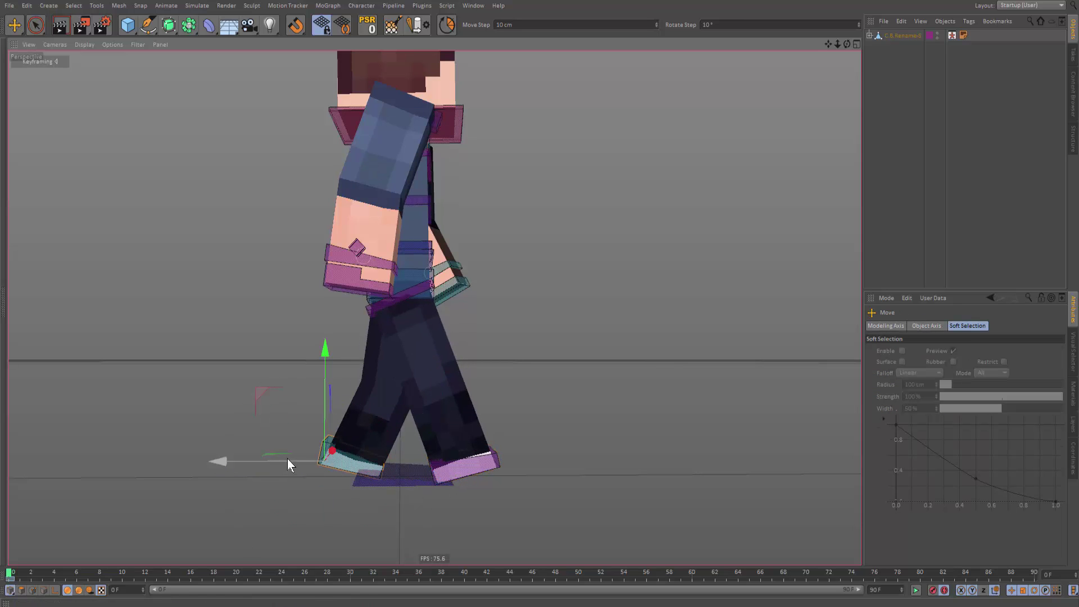
{"action": "left_click_drag", "start_coordinate": [288, 459], "coordinate": [323, 438], "text": "alt"}
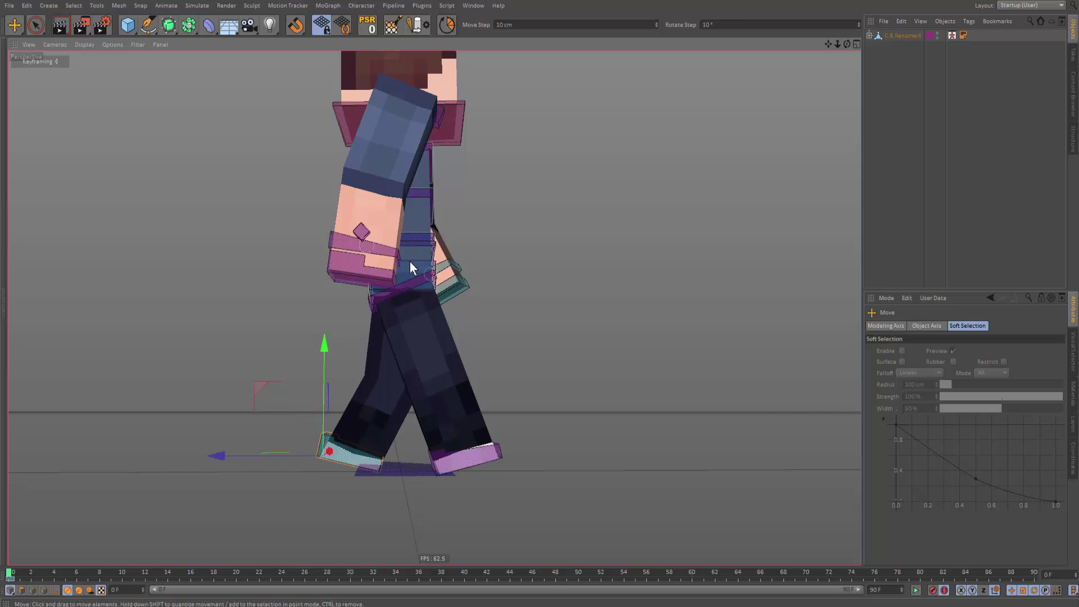
Raise the C.B.Main body controller slightly to straighten the legs and nudge the right foot's position.
{"action": "middle_click_drag", "start_coordinate": [429, 338], "coordinate": [422, 345], "text": "alt"}
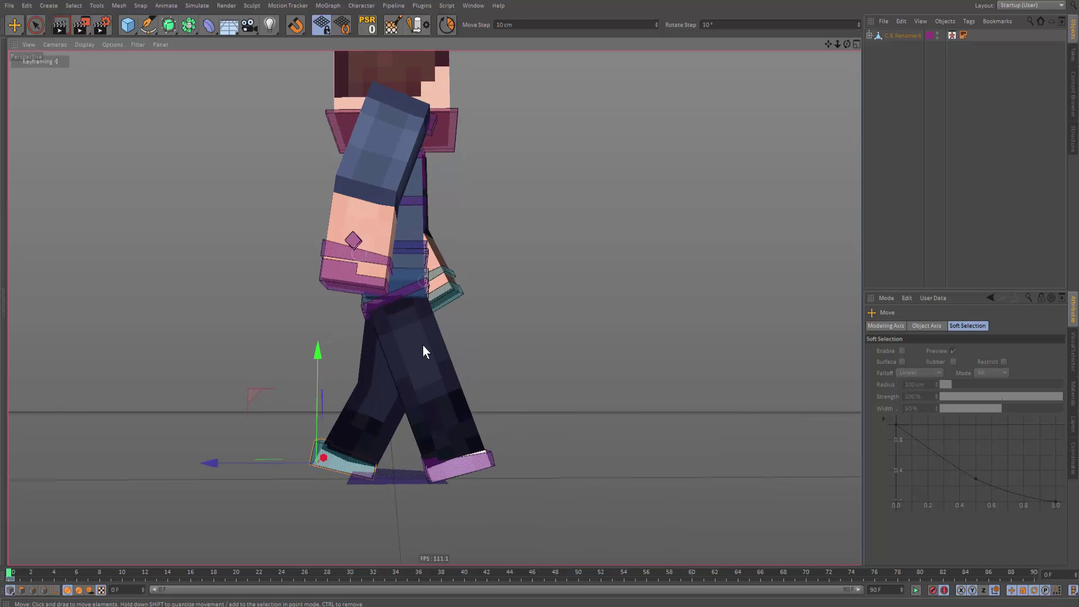
{"action": "mouse_move", "coordinate": [422, 346]}
{"action": "left_mouse_down", "text": "alt"}
{"action": "mouse_move", "coordinate": [423, 376]}
{"action": "mouse_move", "coordinate": [413, 360]}
{"action": "left_mouse_up", "text": "alt"}
{"action": "left_click", "coordinate": [394, 275]}
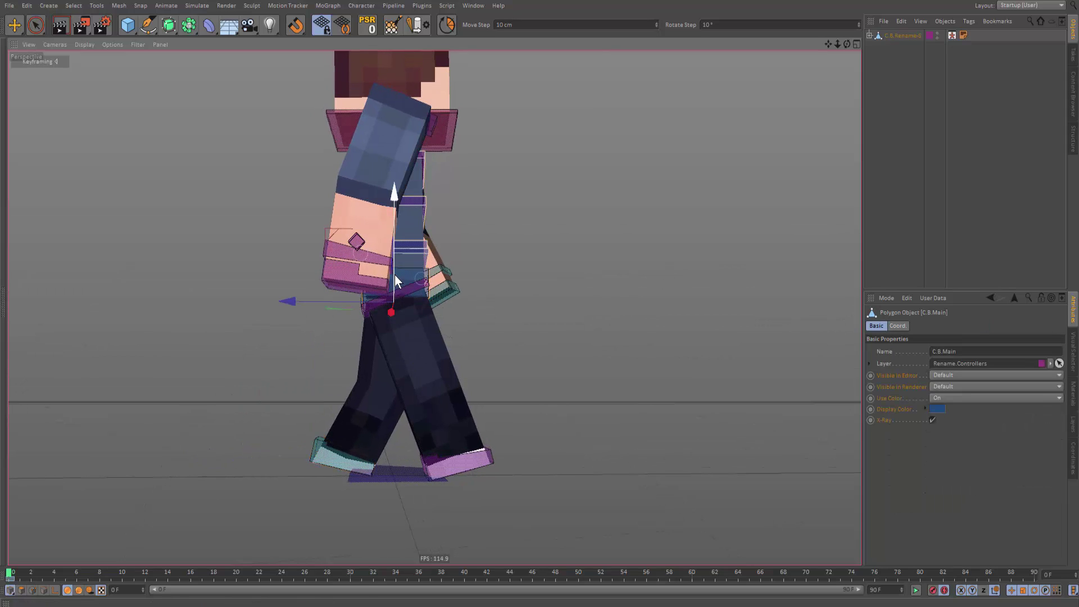
{"action": "left_click_drag", "start_coordinate": [395, 275], "coordinate": [393, 268]}
{"action": "left_click", "coordinate": [419, 477]}
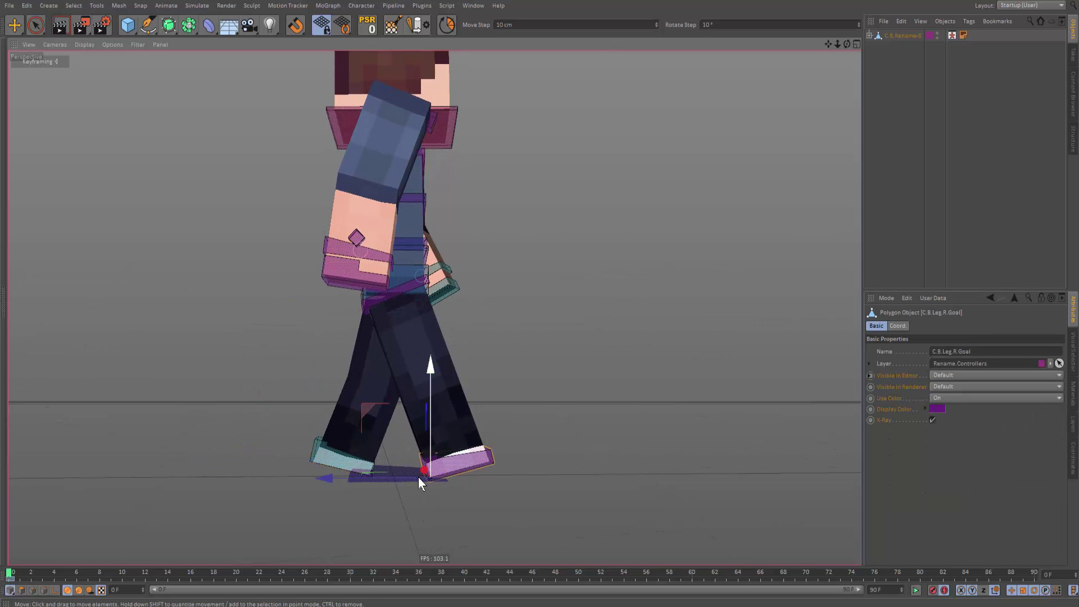
{"action": "left_click_drag", "start_coordinate": [411, 477], "coordinate": [411, 477]}
{"action": "mouse_move", "coordinate": [432, 377]}
{"action": "left_mouse_down", "text": "alt"}
{"action": "mouse_move", "coordinate": [442, 371]}
{"action": "mouse_move", "coordinate": [441, 385]}
{"action": "left_mouse_up", "text": "alt"}
Compare the rig's pose with the contact pose in walkacyle.jpg, checking the legs, arms and head controller.
{"action": "left_click_drag", "start_coordinate": [1, 95], "coordinate": [555, 127]}
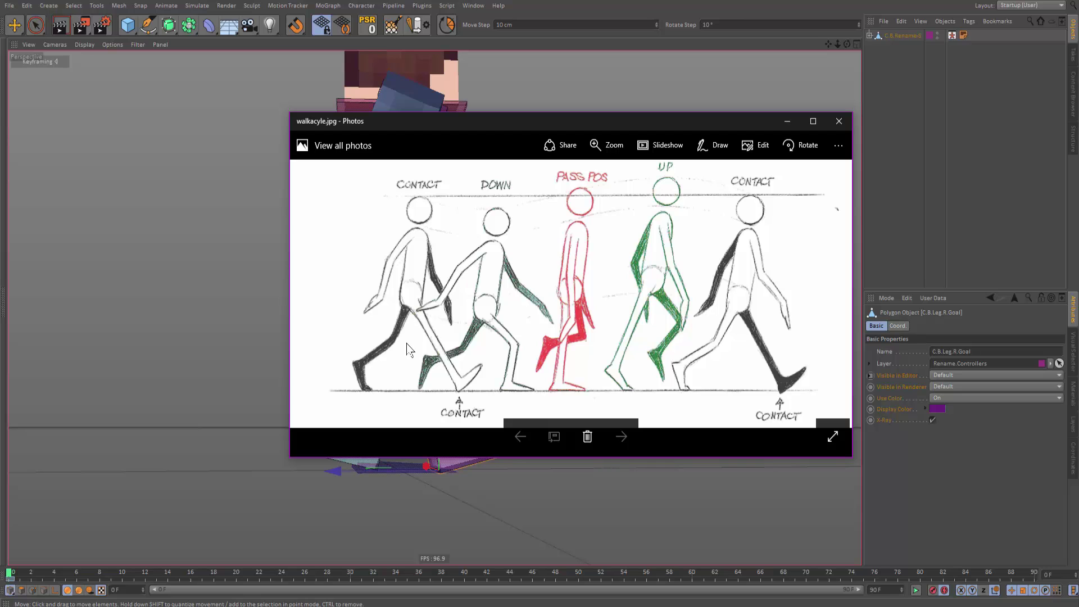
{"action": "key", "text": "alt+Tab"}
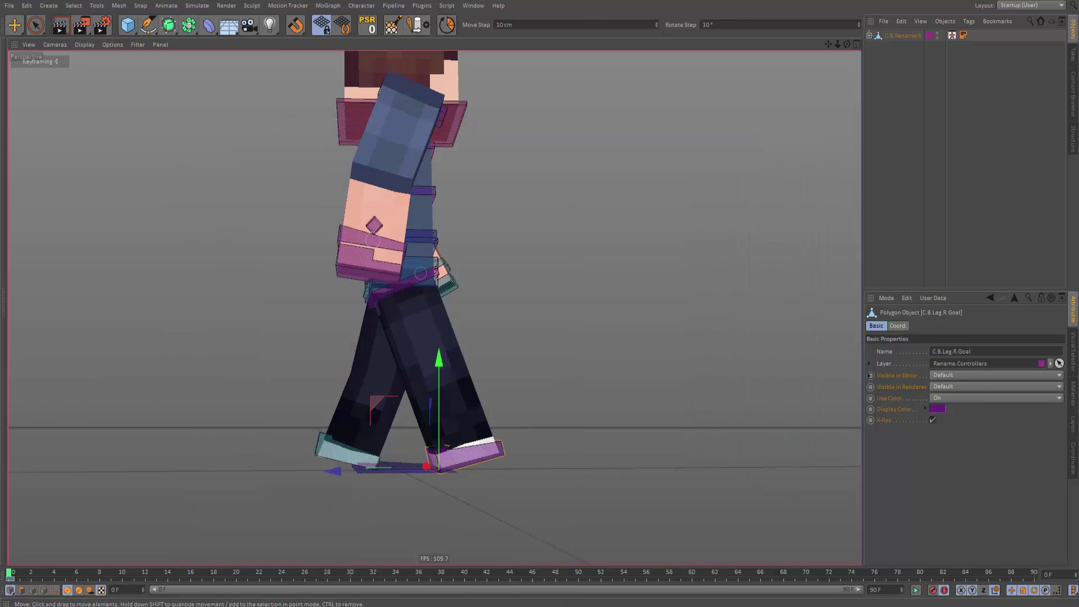
{"action": "middle_click_drag", "start_coordinate": [392, 411], "coordinate": [376, 411], "text": "alt"}
{"action": "left_click_drag", "start_coordinate": [377, 411], "coordinate": [403, 359], "text": "alt"}
{"action": "left_click", "coordinate": [432, 112]}
{"action": "key", "text": "r"}
{"action": "left_click_drag", "start_coordinate": [494, 366], "coordinate": [581, 463], "text": "alt"}
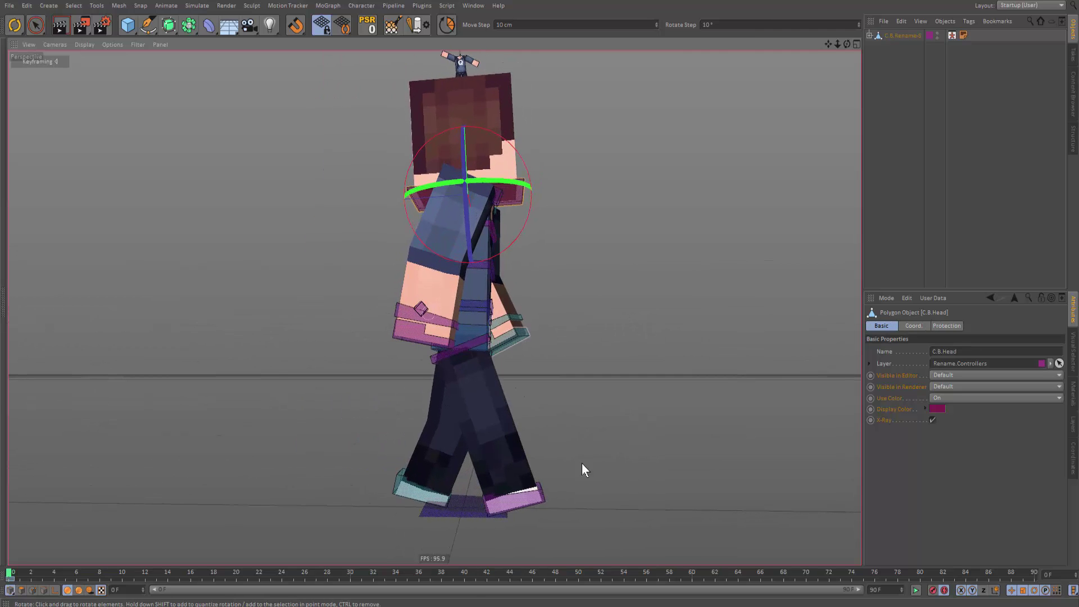
{"action": "middle_click_drag", "start_coordinate": [492, 403], "coordinate": [478, 388], "text": "alt"}
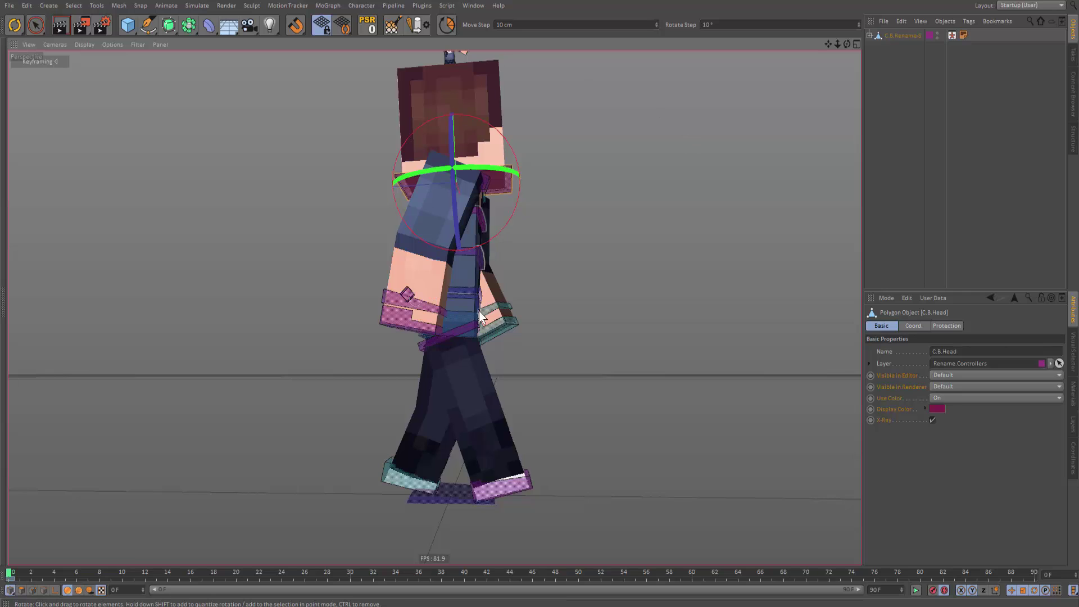
{"action": "left_click_drag", "start_coordinate": [479, 312], "coordinate": [444, 461], "text": "alt"}
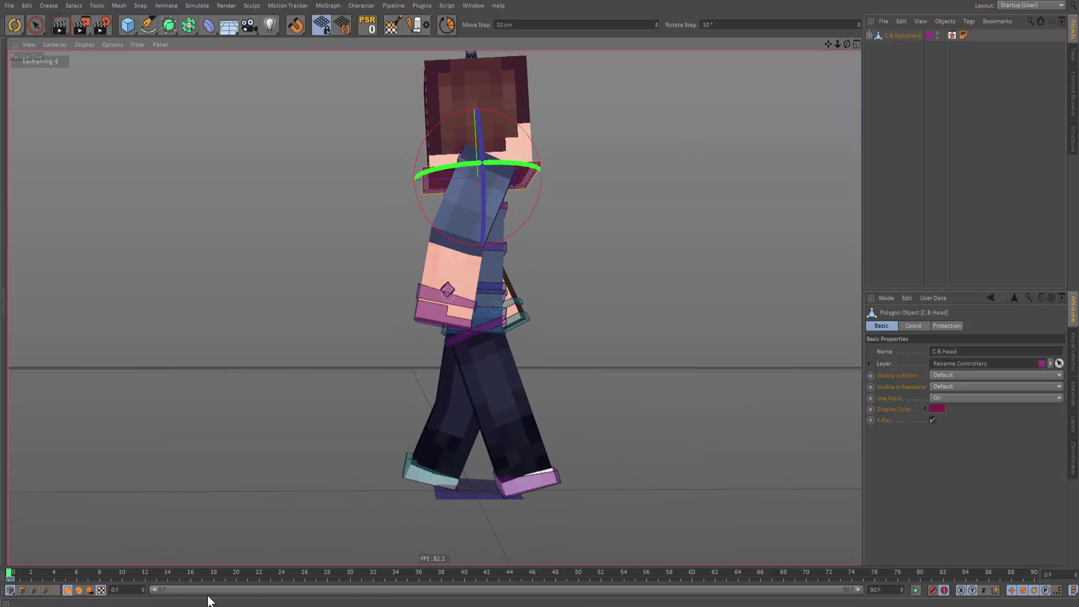
Go to frame 20 on the timeline.
{"action": "left_click_drag", "start_coordinate": [110, 565], "coordinate": [351, 572]}
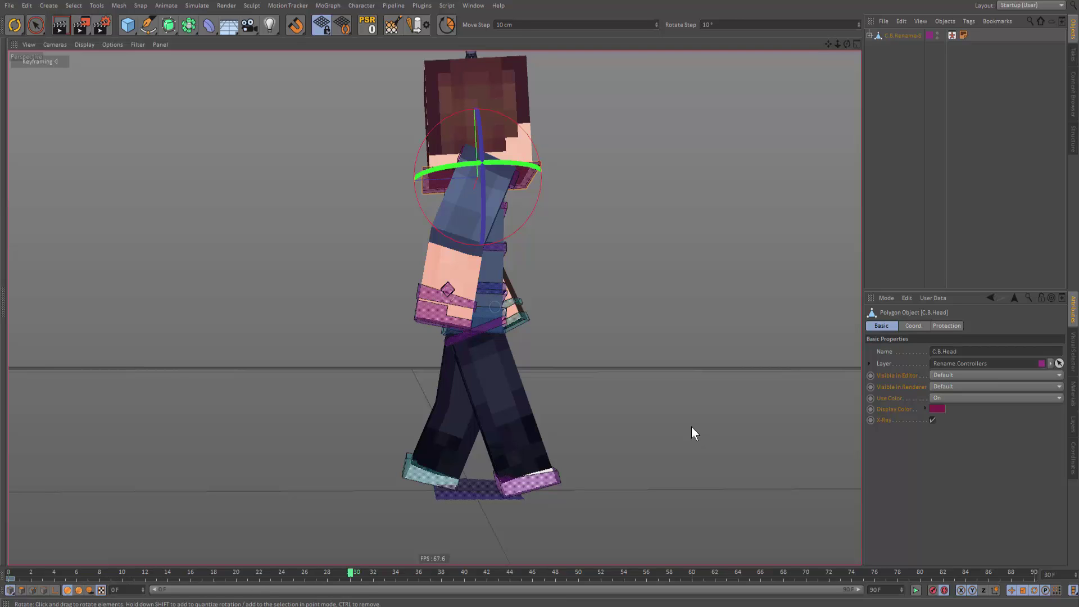
{"action": "left_click_drag", "start_coordinate": [438, 400], "coordinate": [450, 411], "text": "alt"}
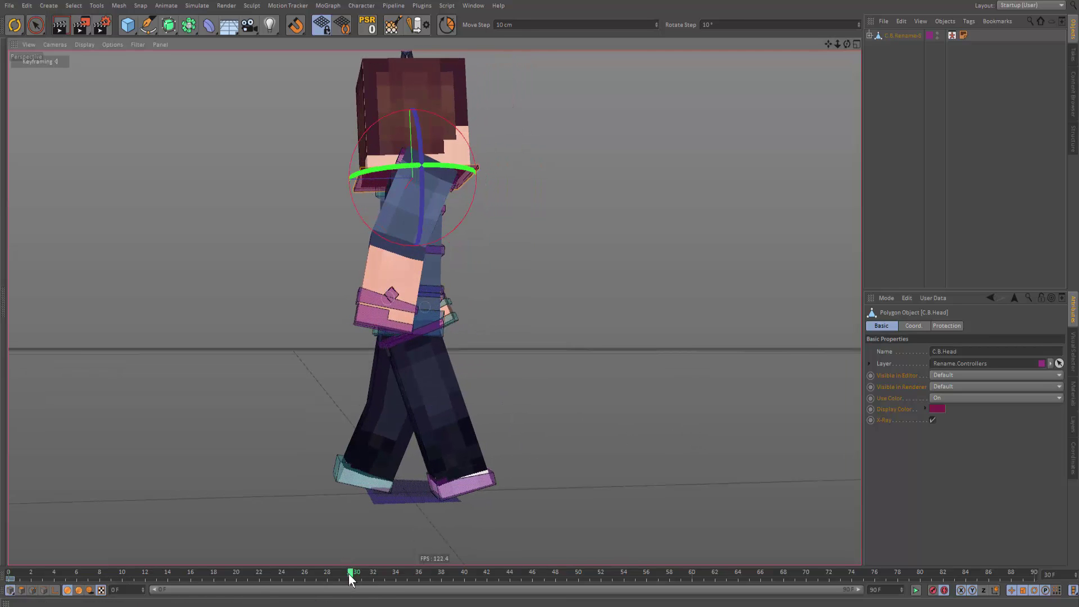
{"action": "left_click_drag", "start_coordinate": [349, 574], "coordinate": [236, 575]}
{"action": "middle_click_drag", "start_coordinate": [548, 342], "coordinate": [544, 323], "text": "alt"}
{"action": "left_click_drag", "start_coordinate": [544, 323], "coordinate": [412, 308], "text": "alt"}
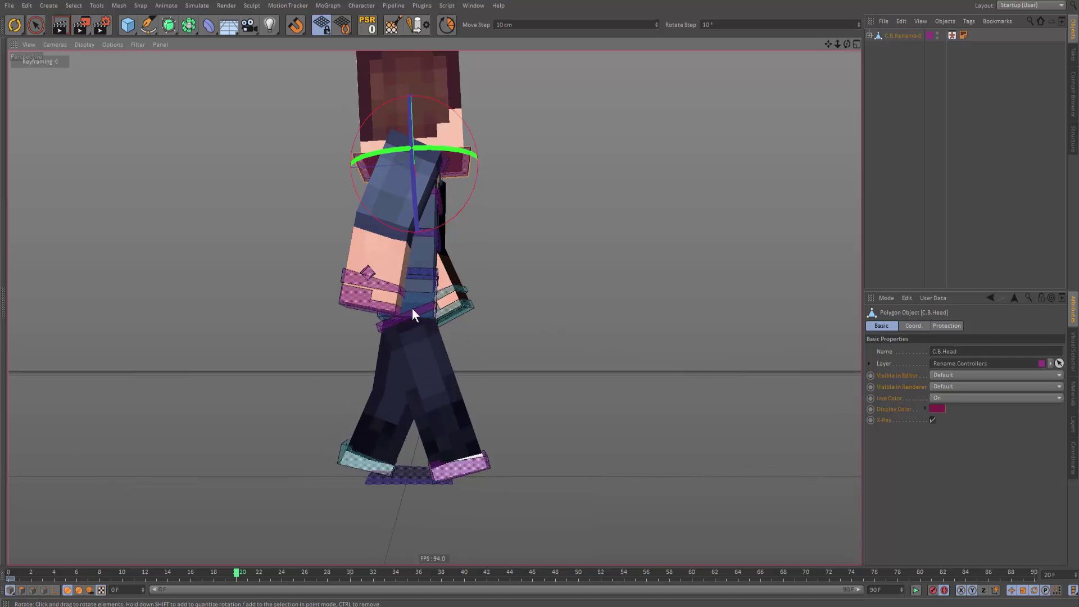
Move the rear left foot forward beside the right foot at frame 20, tilting its toes up and lowering it to the ground.
{"action": "left_click", "coordinate": [426, 307]}
{"action": "key", "text": "e"}
{"action": "left_click", "coordinate": [431, 481]}
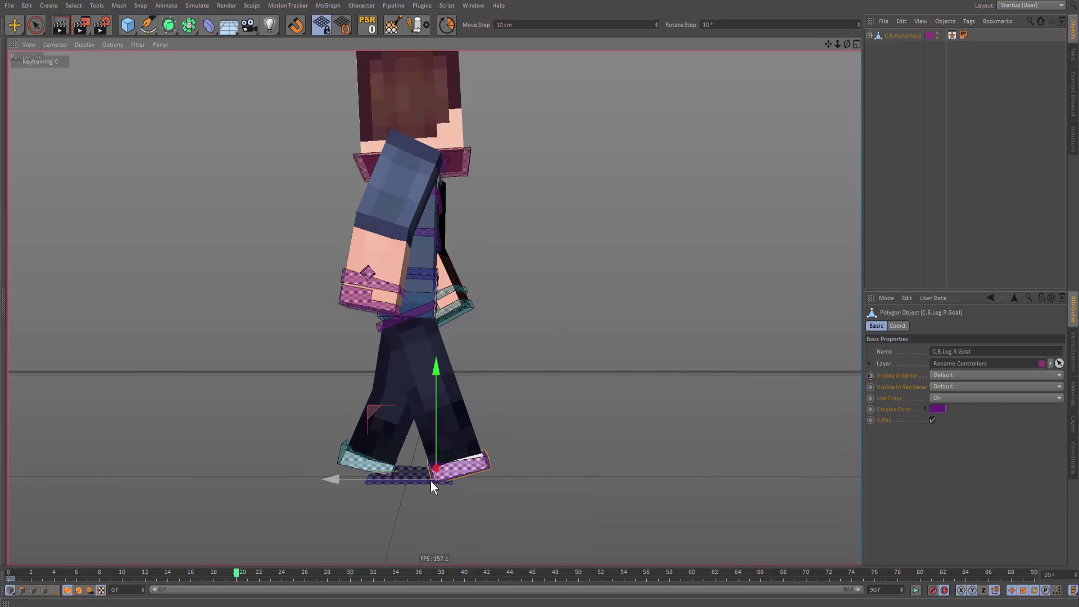
{"action": "left_click_drag", "start_coordinate": [416, 480], "coordinate": [389, 471], "text": "alt"}
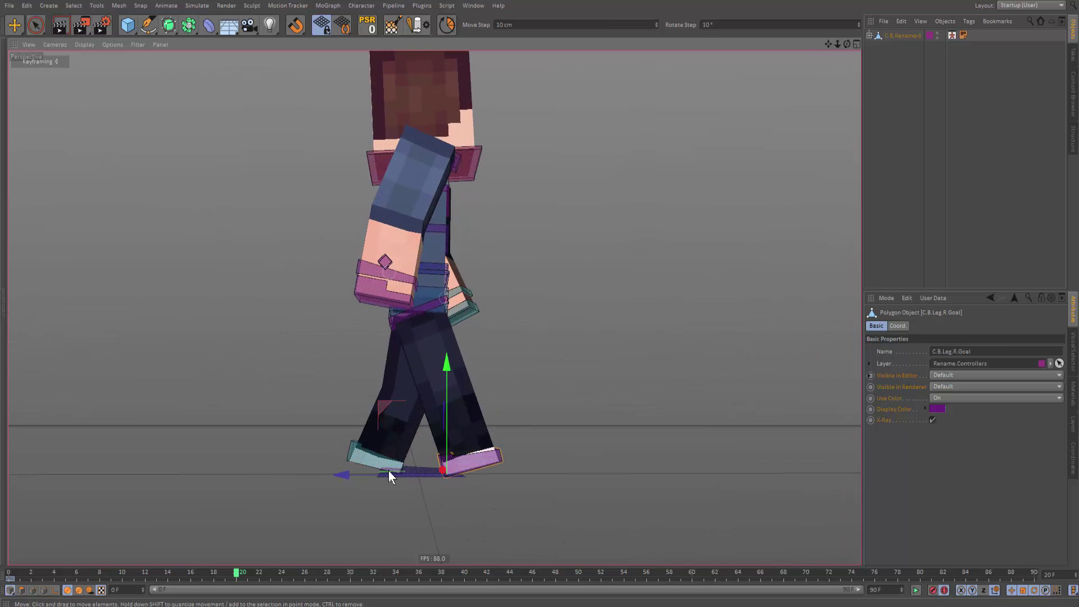
{"action": "left_click", "coordinate": [386, 460]}
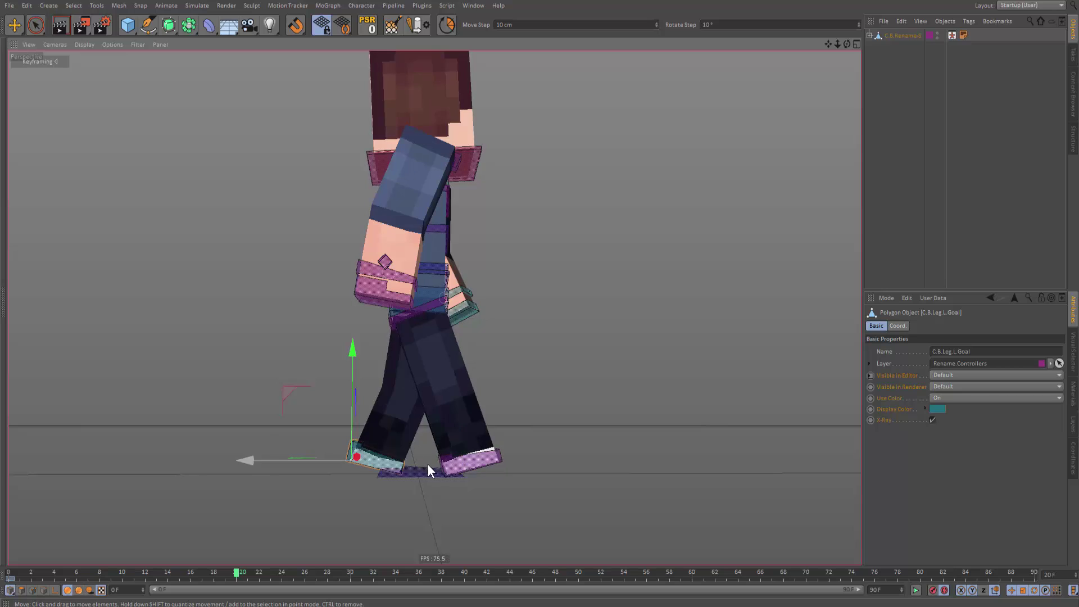
{"action": "middle_click_drag", "start_coordinate": [557, 479], "coordinate": [371, 467], "text": "alt"}
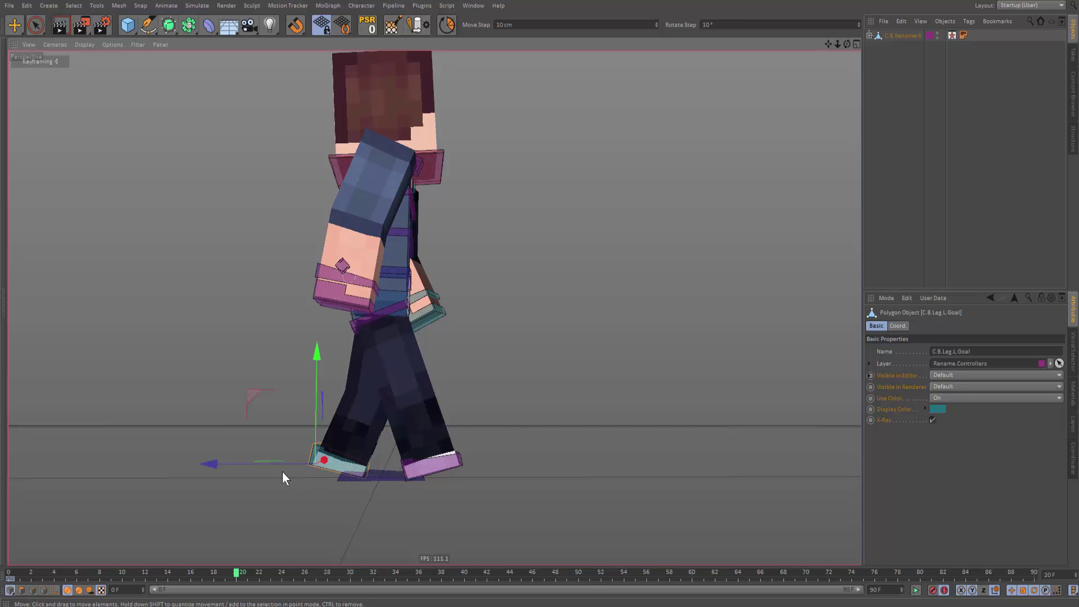
{"action": "left_click_drag", "start_coordinate": [282, 472], "coordinate": [384, 462]}
{"action": "key", "text": "r"}
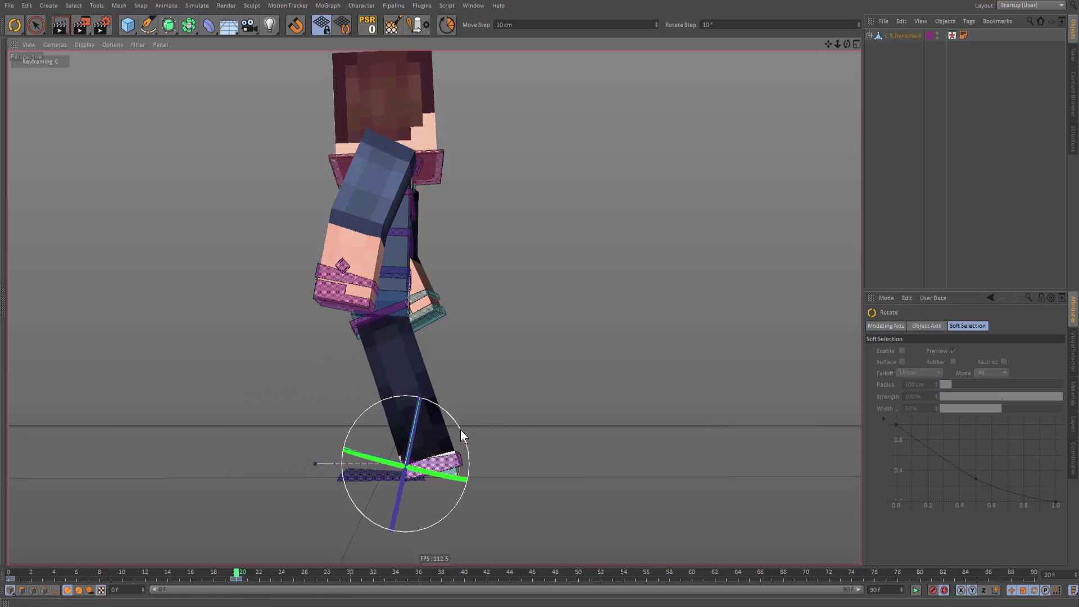
{"action": "left_click_drag", "start_coordinate": [461, 429], "coordinate": [439, 392]}
{"action": "key", "text": "e"}
{"action": "left_click_drag", "start_coordinate": [406, 429], "coordinate": [397, 474]}
{"action": "left_click_drag", "start_coordinate": [415, 439], "coordinate": [414, 441]}
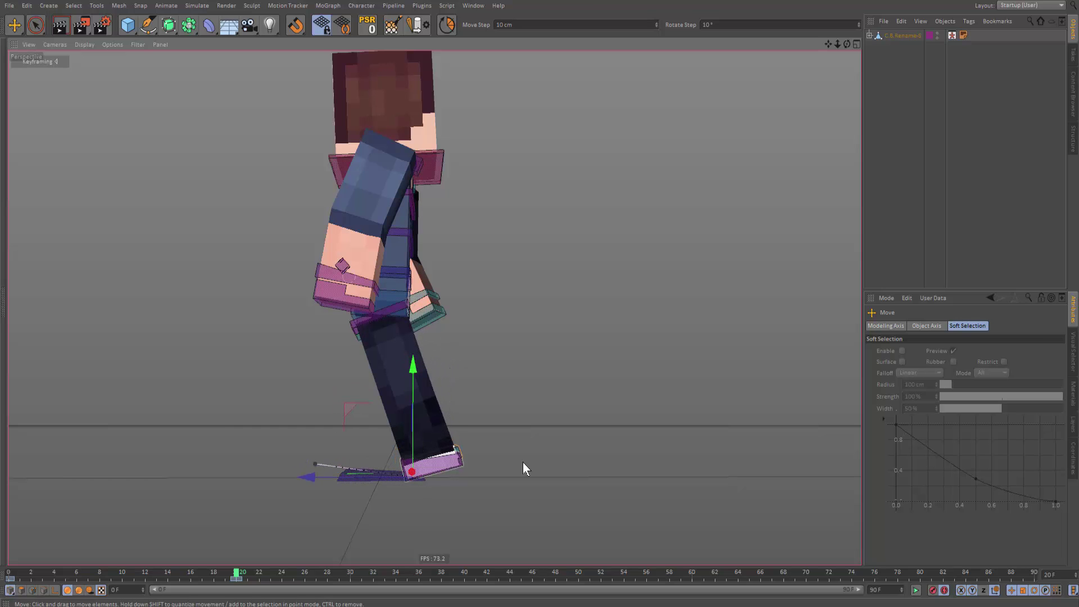
Copy the right foot controller's coordinates, paste them identically onto the left foot controller, and record a keyframe at frame 20.
{"action": "left_click_drag", "start_coordinate": [523, 470], "coordinate": [407, 459], "text": "alt"}
{"action": "left_click", "coordinate": [407, 458]}
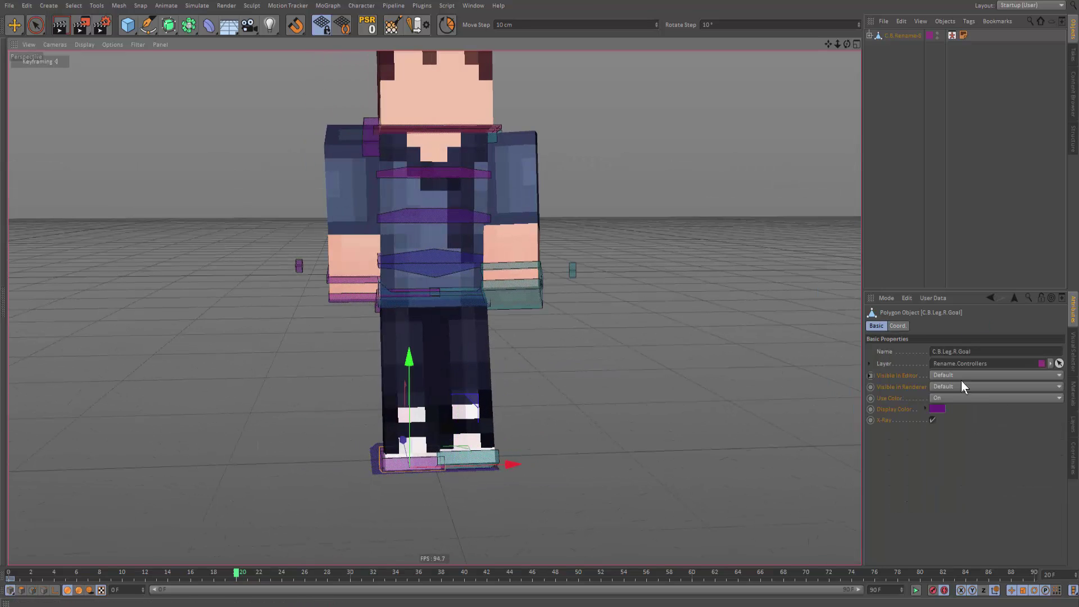
{"action": "key", "text": "e"}
{"action": "left_click", "coordinate": [381, 466]}
{"action": "left_click", "coordinate": [422, 466]}
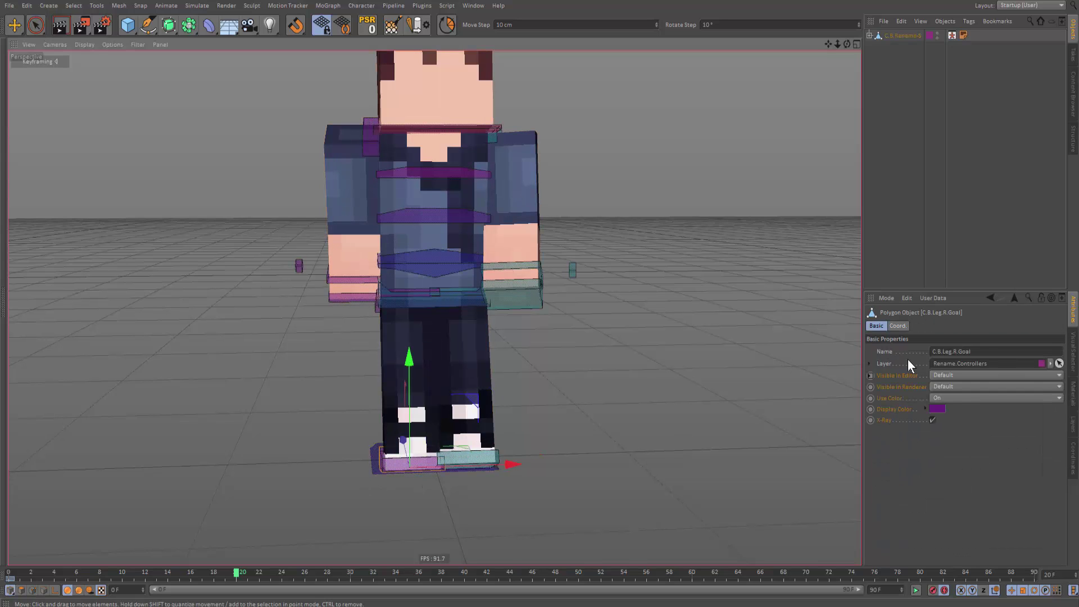
{"action": "left_click", "coordinate": [898, 326]}
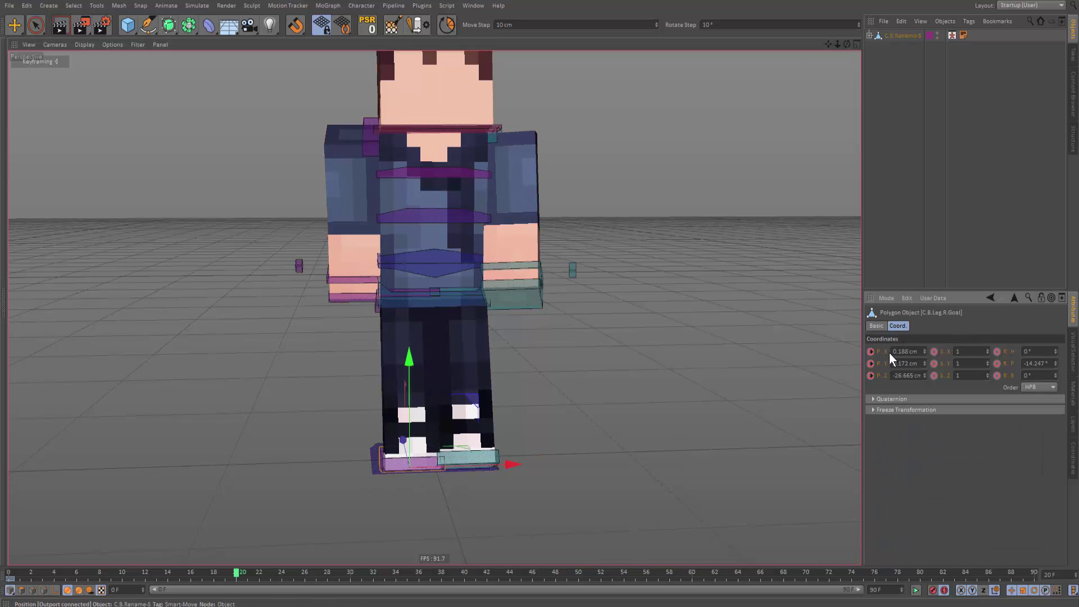
{"action": "right_click", "coordinate": [1012, 377]}
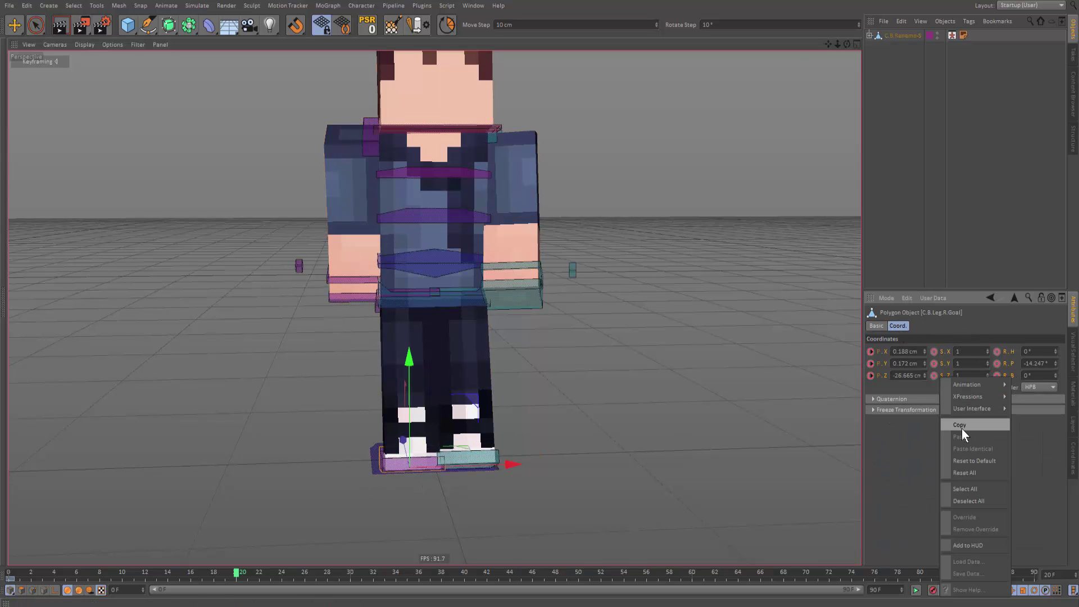
{"action": "left_click", "coordinate": [491, 457]}
{"action": "right_click", "coordinate": [1010, 379]}
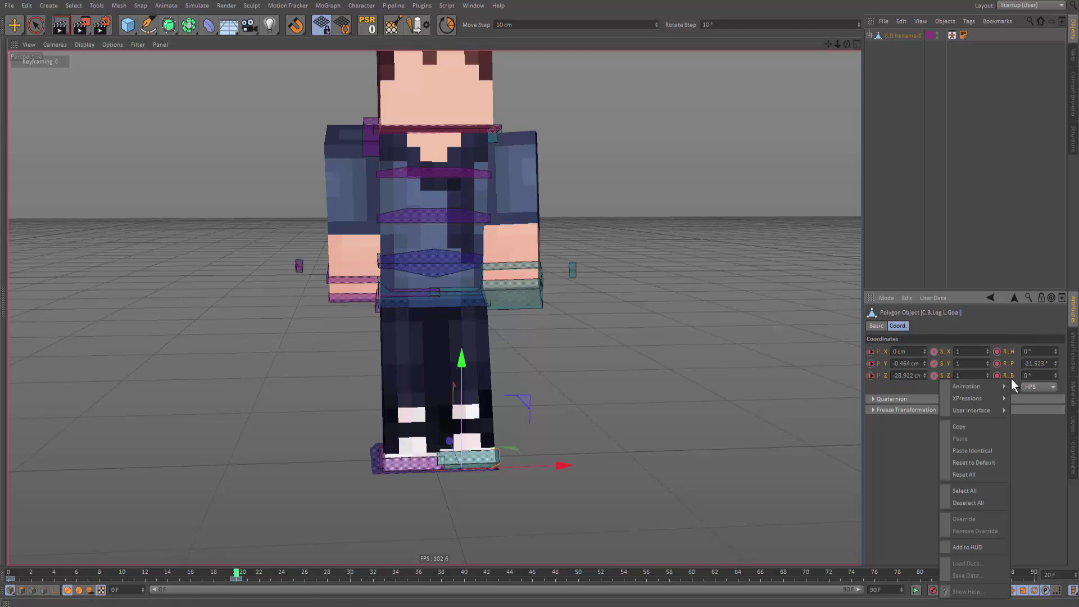
{"action": "left_click", "coordinate": [971, 450]}
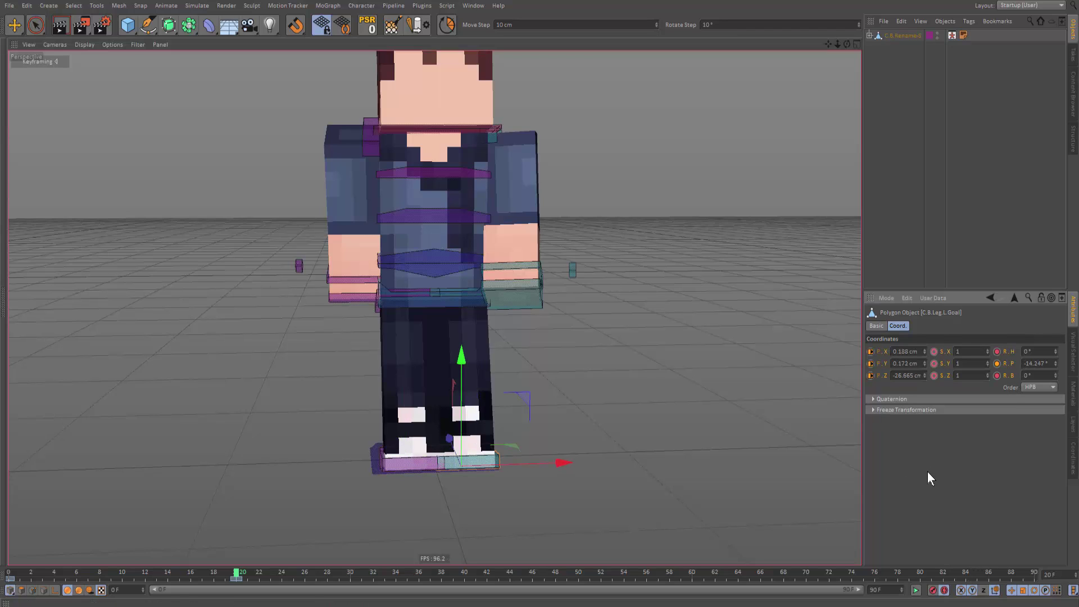
{"action": "left_click", "coordinate": [932, 590]}
Copy the left foot controller's frame 0 coordinates, paste them onto the right foot controller at frame 20, and keyframe it.
{"action": "left_click_drag", "start_coordinate": [481, 427], "coordinate": [585, 406], "text": "alt"}
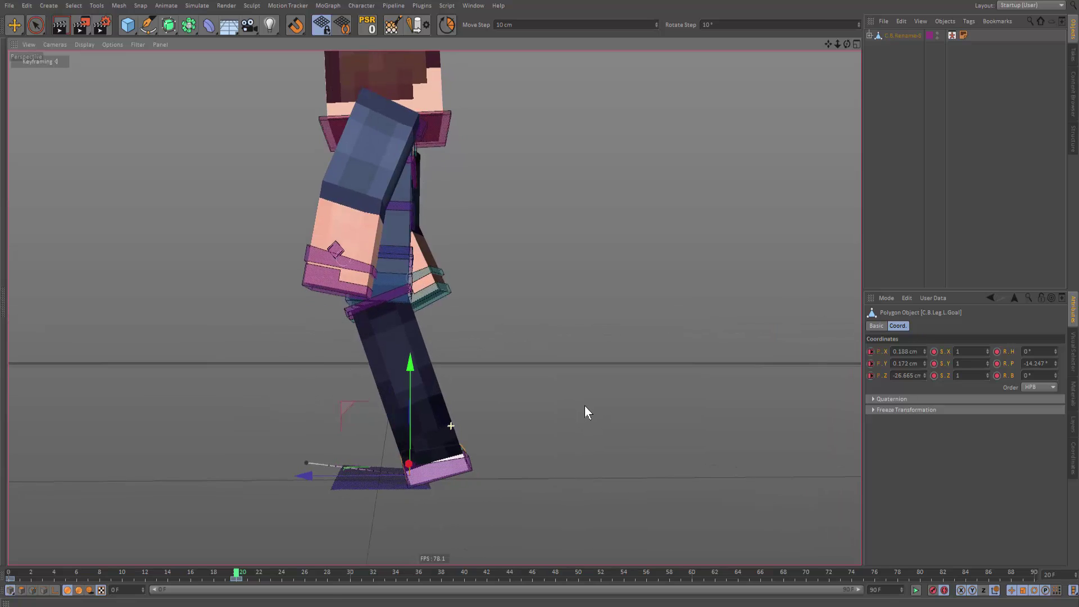
{"action": "left_click_drag", "start_coordinate": [265, 572], "coordinate": [8, 572]}
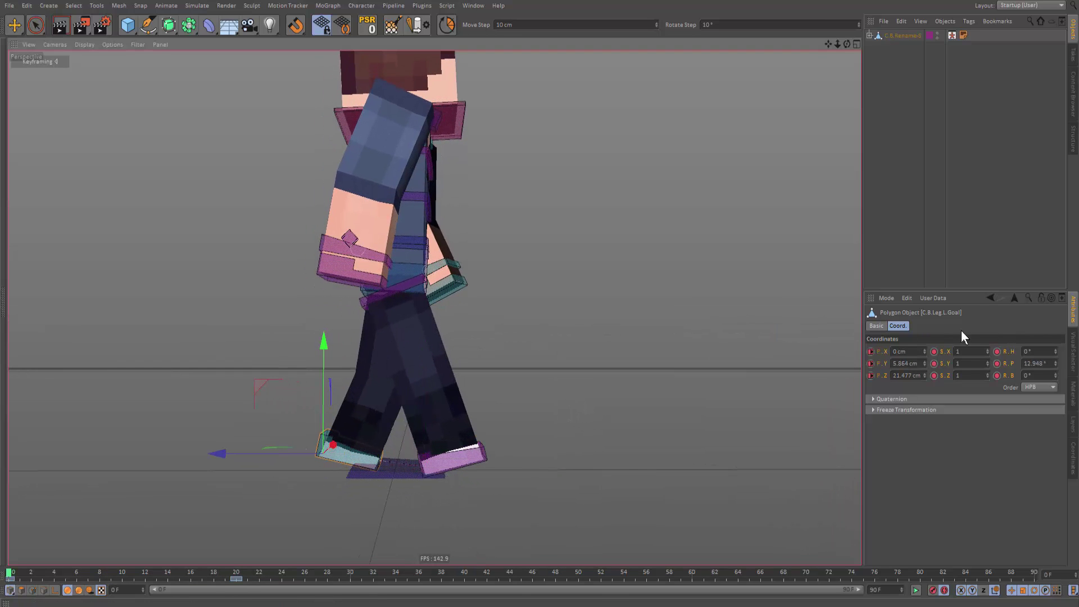
{"action": "right_click", "coordinate": [1013, 358]}
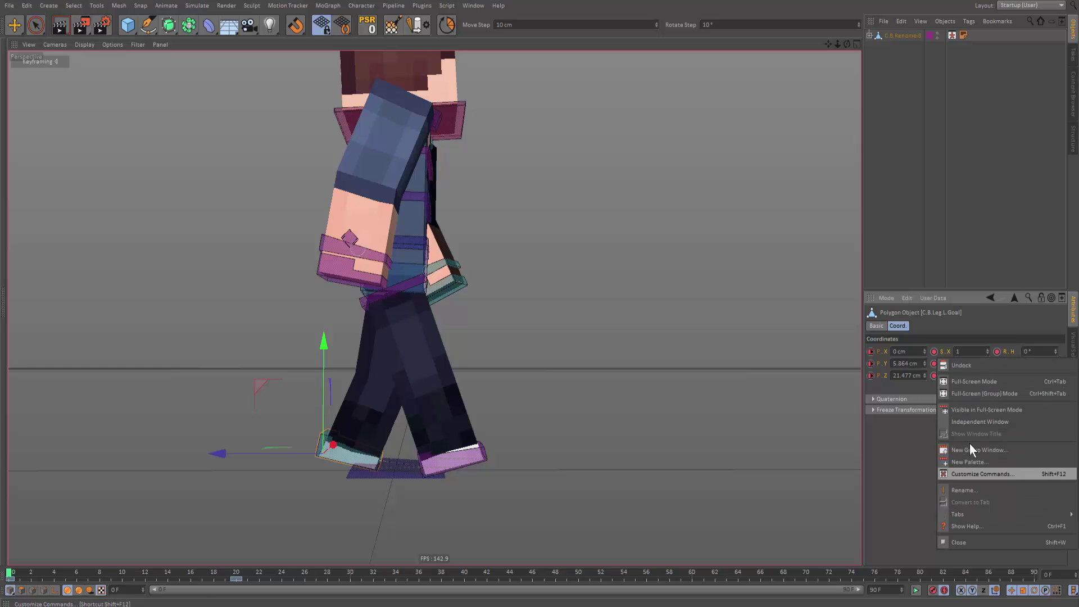
{"action": "left_click", "coordinate": [916, 450]}
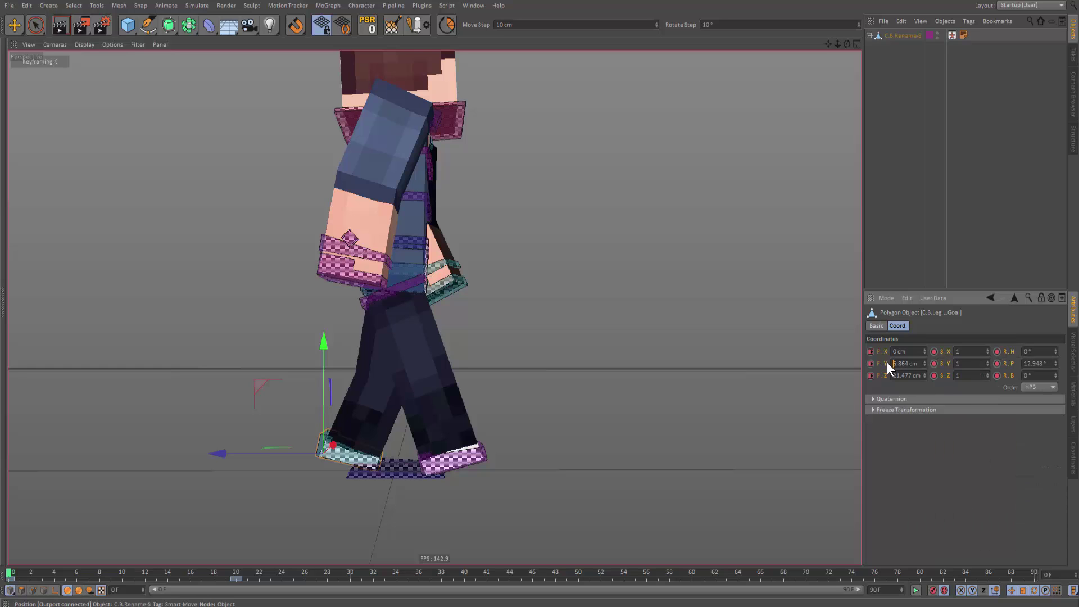
{"action": "right_click", "coordinate": [887, 362]}
{"action": "left_click", "coordinate": [906, 411]}
{"action": "left_click", "coordinate": [451, 454]}
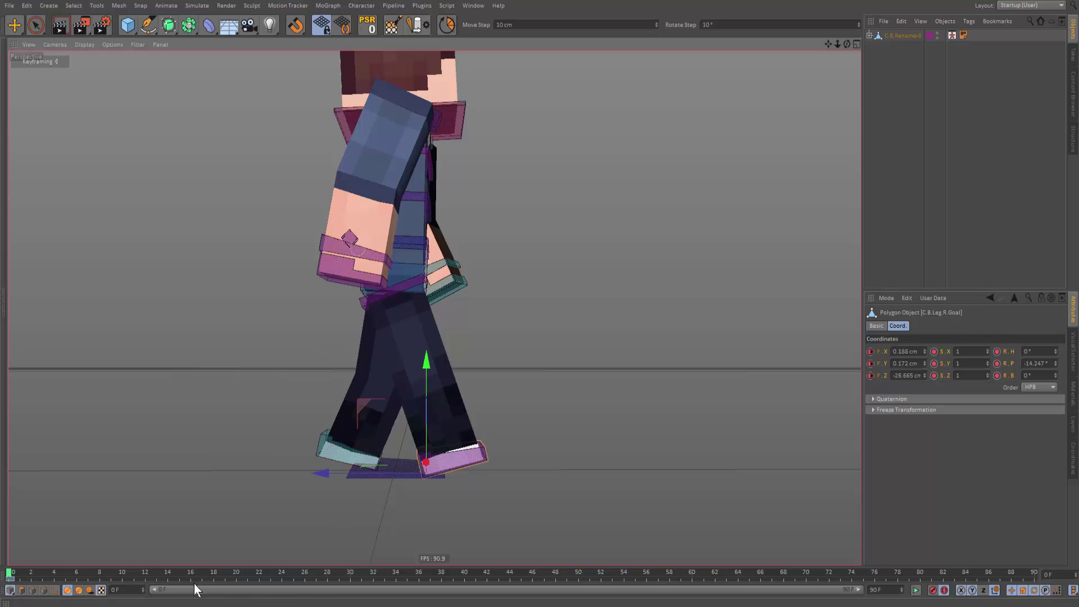
{"action": "left_click", "coordinate": [245, 573]}
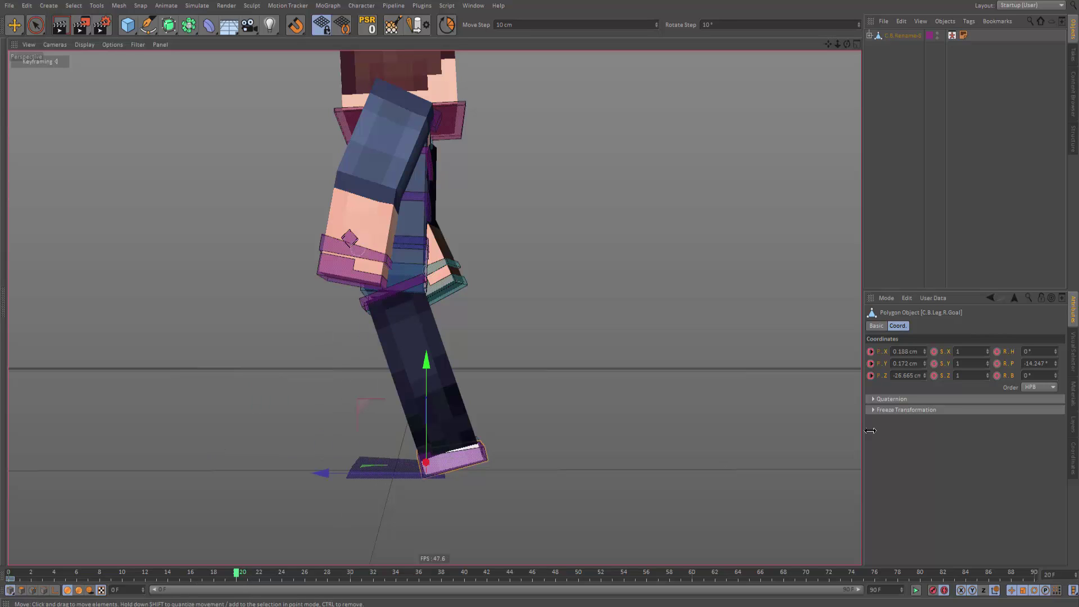
{"action": "right_click", "coordinate": [880, 364]}
{"action": "left_click", "coordinate": [902, 422]}
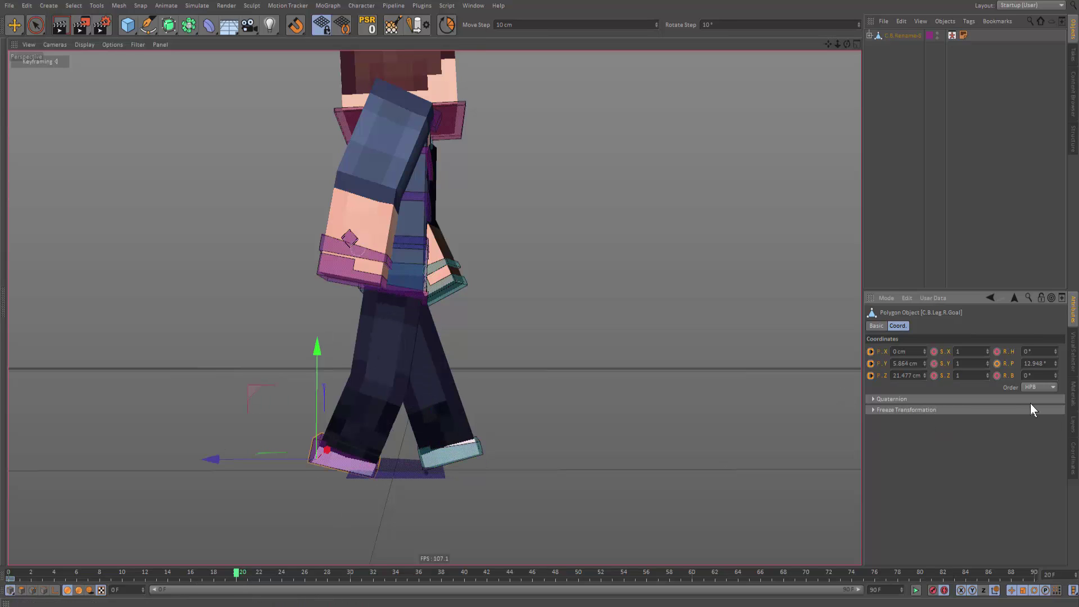
{"action": "left_click", "coordinate": [944, 589]}
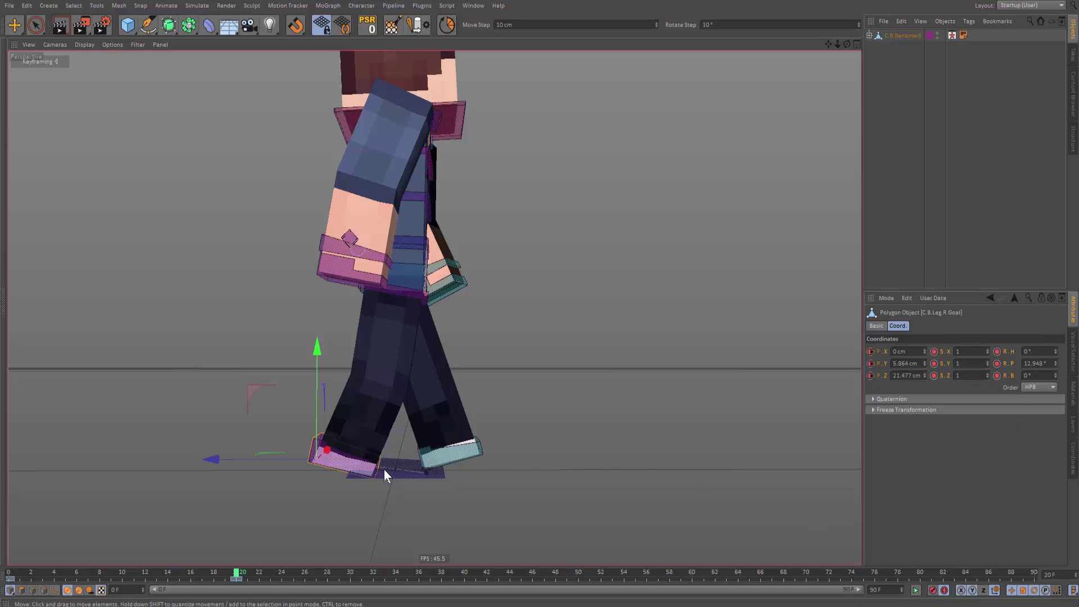
Swing the left hand controller back behind the body at frame 20.
{"action": "mouse_move", "coordinate": [249, 574]}
{"action": "left_mouse_down"}
{"action": "mouse_move", "coordinate": [42, 574]}
{"action": "mouse_move", "coordinate": [237, 589]}
{"action": "mouse_move", "coordinate": [18, 576]}
{"action": "mouse_move", "coordinate": [170, 575]}
{"action": "mouse_move", "coordinate": [261, 588]}
{"action": "mouse_move", "coordinate": [9, 582]}
{"action": "mouse_move", "coordinate": [243, 588]}
{"action": "left_mouse_up"}
{"action": "left_click", "coordinate": [454, 295]}
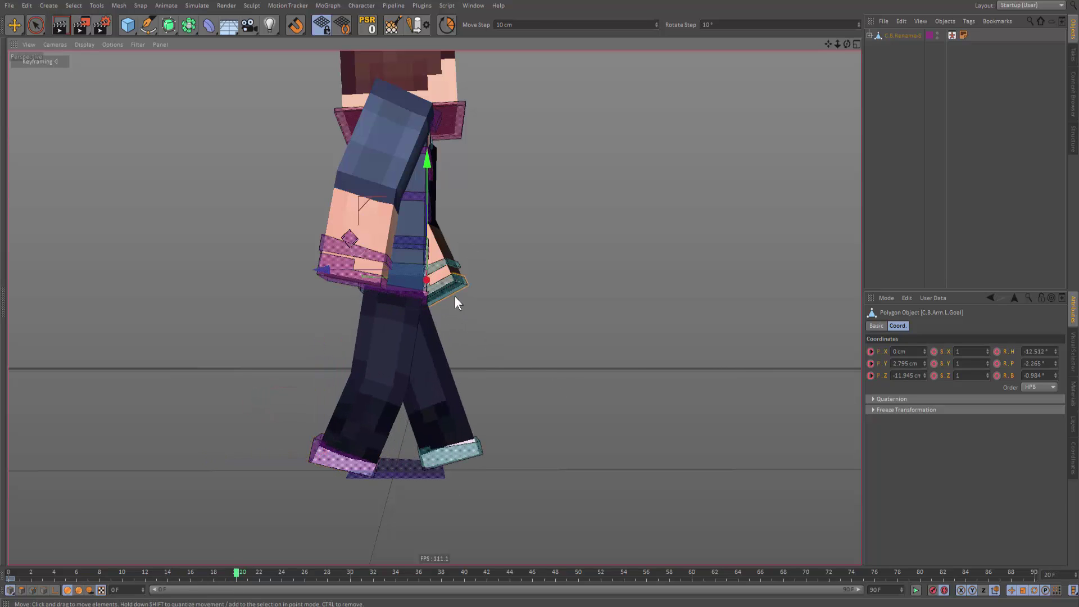
{"action": "key", "text": "e"}
{"action": "middle_click_drag", "start_coordinate": [447, 312], "coordinate": [454, 337], "text": "alt"}
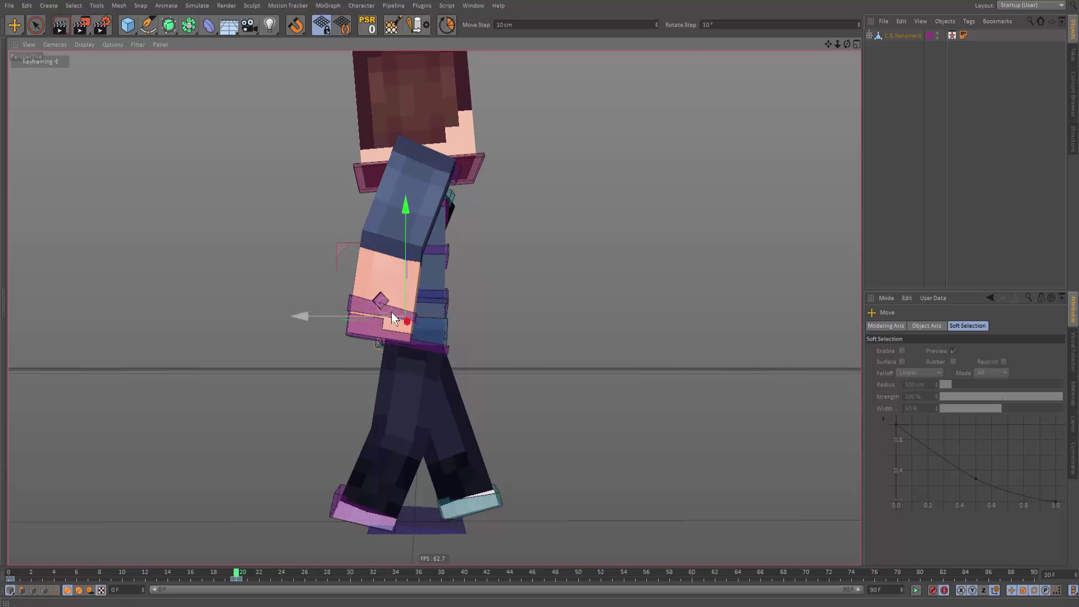
{"action": "left_click_drag", "start_coordinate": [391, 312], "coordinate": [704, 318], "text": "alt"}
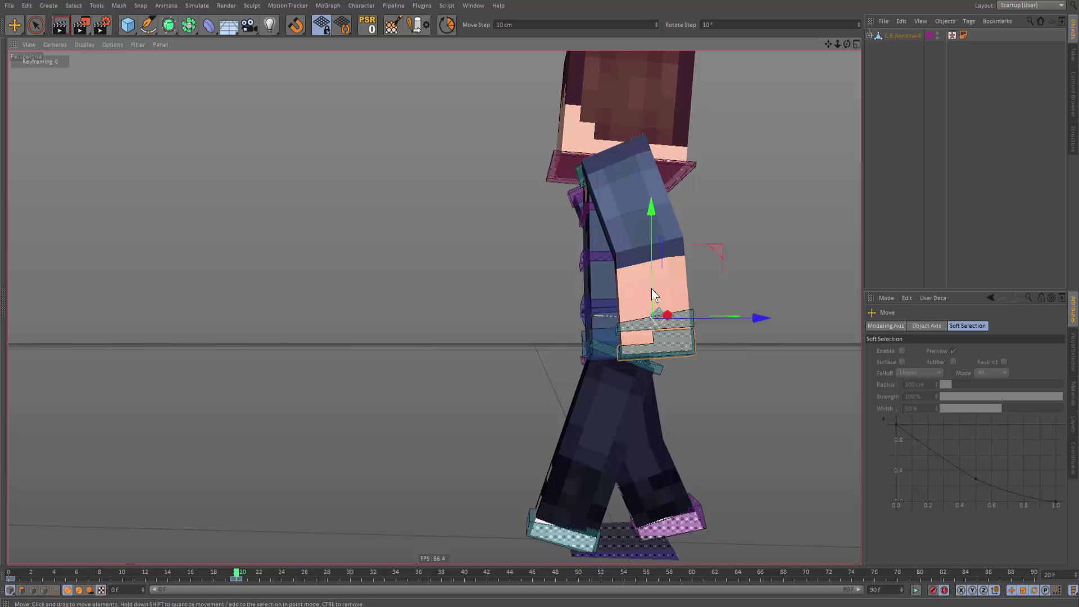
{"action": "left_click_drag", "start_coordinate": [689, 320], "coordinate": [570, 300], "text": "alt"}
Swing the right hand controller forward in front of the body for the mirrored contact pose at frame 20.
{"action": "left_click", "coordinate": [444, 340]}
{"action": "left_click_drag", "start_coordinate": [444, 340], "coordinate": [624, 304], "text": "alt"}
{"action": "left_click_drag", "start_coordinate": [624, 303], "coordinate": [590, 304]}
{"action": "left_click_drag", "start_coordinate": [590, 303], "coordinate": [430, 296], "text": "alt"}
{"action": "left_click_drag", "start_coordinate": [430, 296], "coordinate": [332, 283], "text": "alt"}
{"action": "left_click_drag", "start_coordinate": [484, 358], "coordinate": [663, 304]}
{"action": "key", "text": "r"}
{"action": "key", "text": "e"}
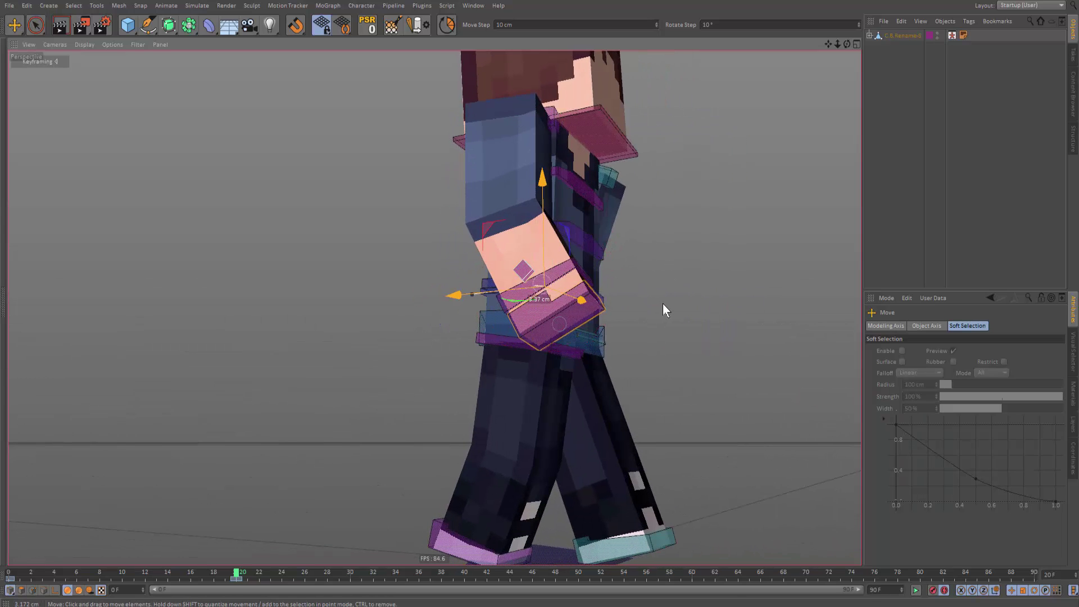
Undo the move of the small controller beside the right hand, and rotate the right hand controller to follow its forward swing.
{"action": "left_click_drag", "start_coordinate": [565, 275], "coordinate": [1044, 290], "text": "alt"}
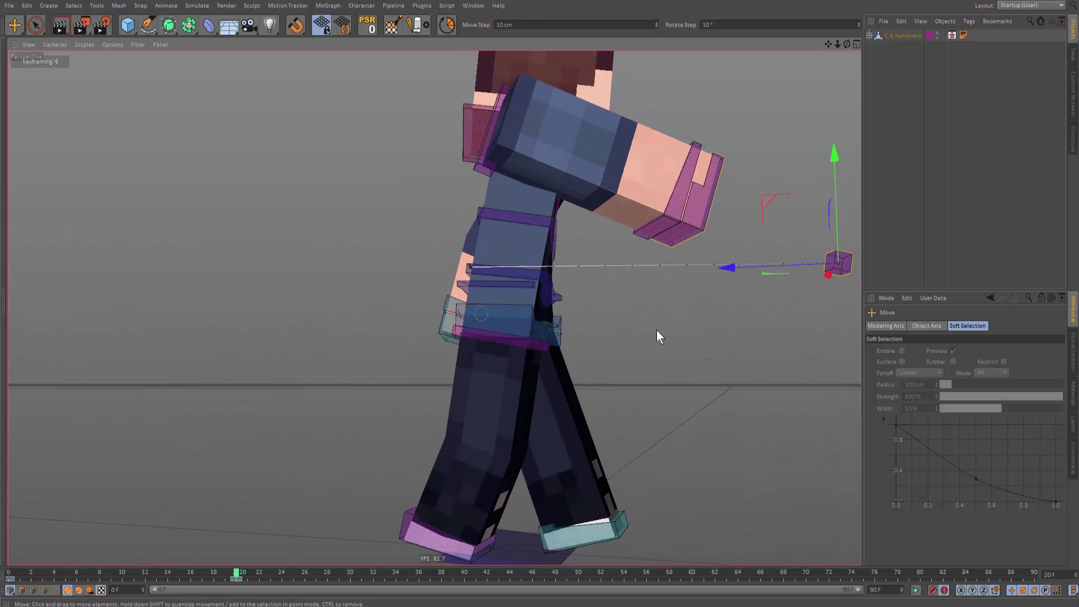
{"action": "key", "text": "ctrl+z"}
{"action": "left_click_drag", "start_coordinate": [550, 292], "coordinate": [657, 258], "text": "alt"}
{"action": "left_click", "coordinate": [630, 269]}
{"action": "key", "text": "r"}
{"action": "mouse_move", "coordinate": [595, 275]}
{"action": "left_mouse_down"}
{"action": "mouse_move", "coordinate": [615, 281]}
{"action": "mouse_move", "coordinate": [588, 281]}
{"action": "left_mouse_up"}
{"action": "left_click_drag", "start_coordinate": [587, 280], "coordinate": [460, 290], "text": "alt"}
{"action": "key", "text": "e"}
{"action": "left_click_drag", "start_coordinate": [549, 309], "coordinate": [554, 181], "text": "alt"}
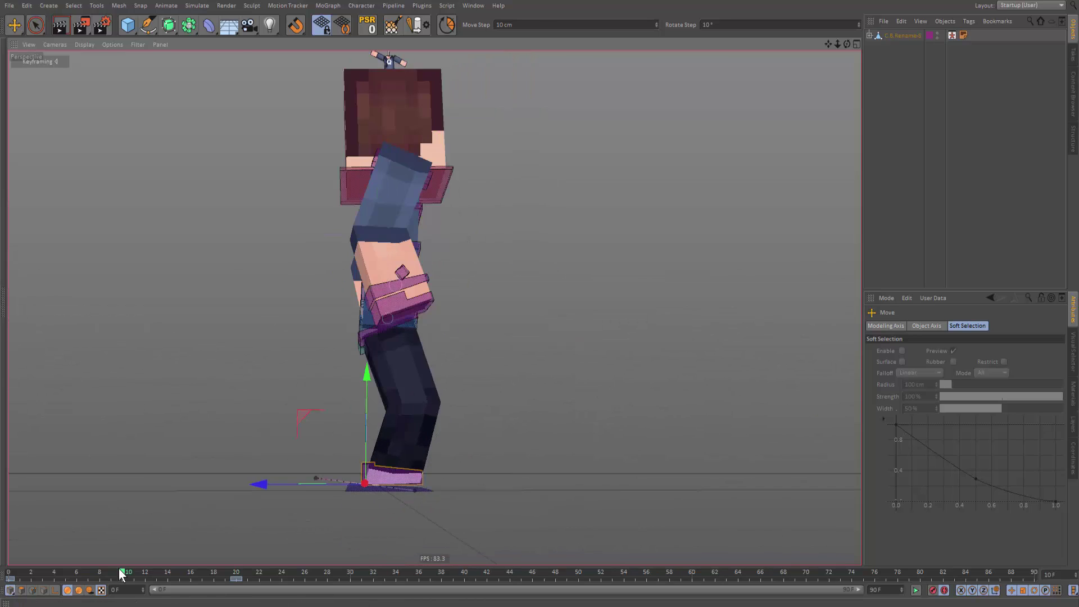
Following the walk cycle reference, plant the right foot controller flat at frame 10 by setting its position to 0 cm and pitch to 0°.
{"action": "left_click_drag", "start_coordinate": [121, 572], "coordinate": [224, 567]}
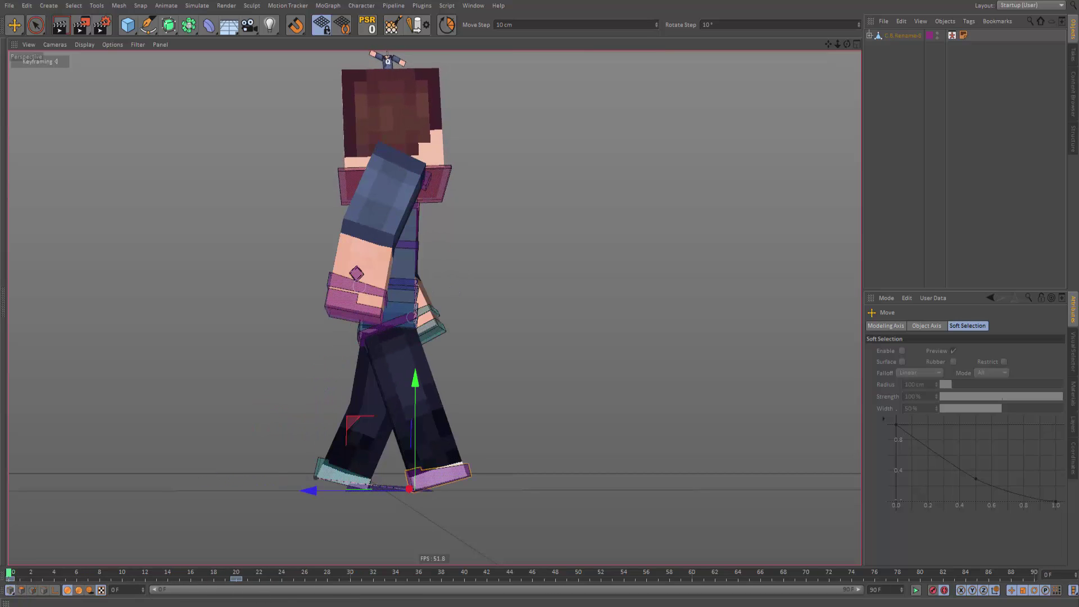
{"action": "left_click_drag", "start_coordinate": [0, 225], "coordinate": [441, 89]}
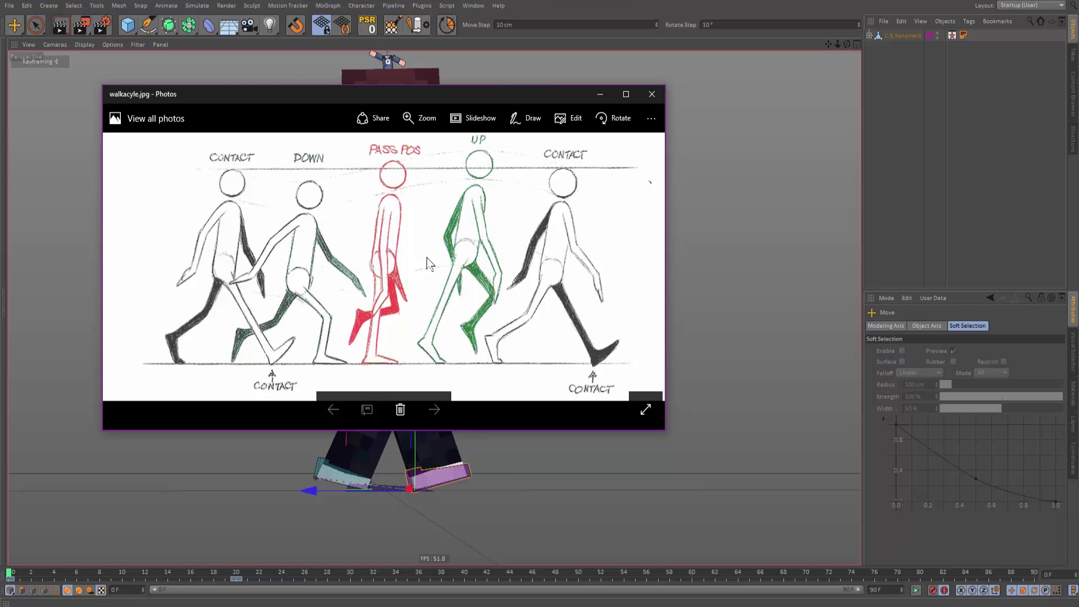
{"action": "left_click_drag", "start_coordinate": [447, 102], "coordinate": [0, 235]}
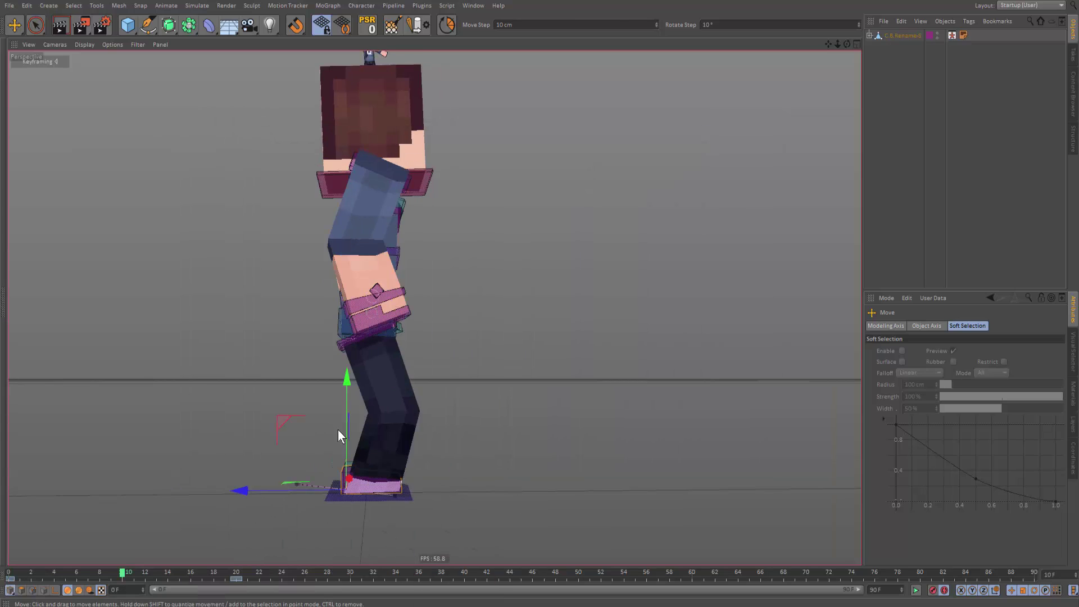
{"action": "left_click_drag", "start_coordinate": [340, 433], "coordinate": [355, 460]}
{"action": "left_click", "coordinate": [358, 488]}
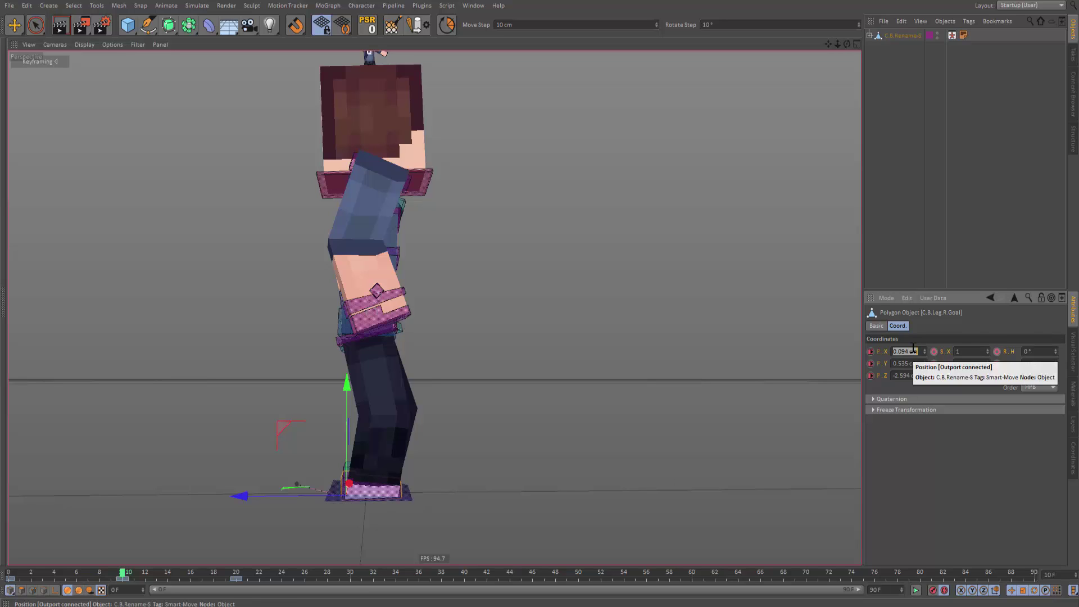
{"action": "type", "text": "0"}
{"action": "key", "text": "Tab"}
{"action": "type", "text": "0"}
{"action": "key", "text": "Return"}
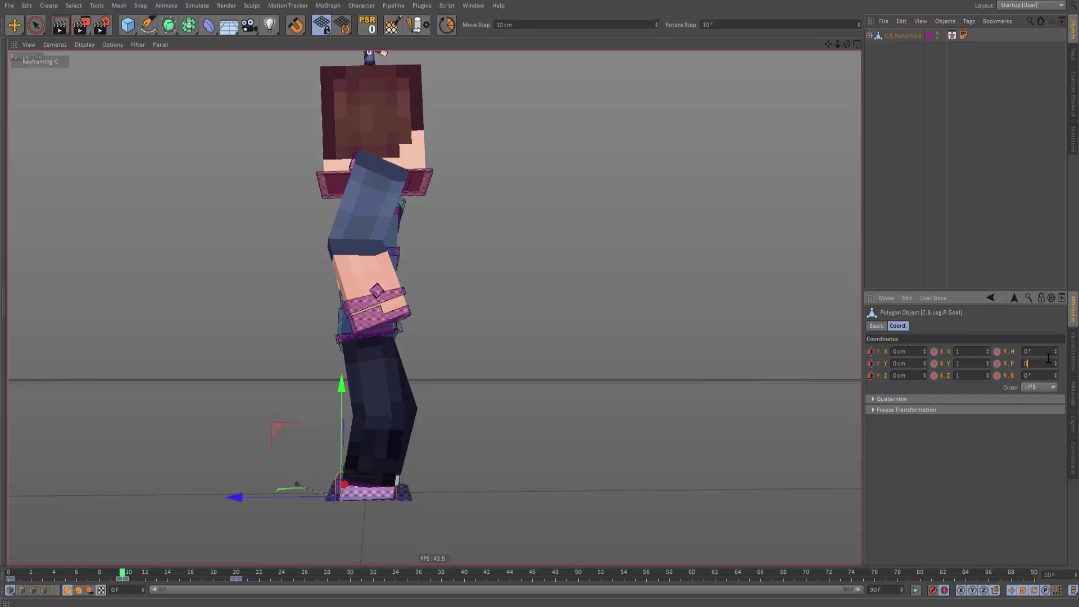
Lift the left foot controller off the ground behind the body and tilt its toes down for the passing pose.
{"action": "middle_click_drag", "start_coordinate": [471, 465], "coordinate": [471, 454], "text": "alt"}
{"action": "left_click_drag", "start_coordinate": [471, 454], "coordinate": [482, 439], "text": "alt"}
{"action": "key", "text": "g"}
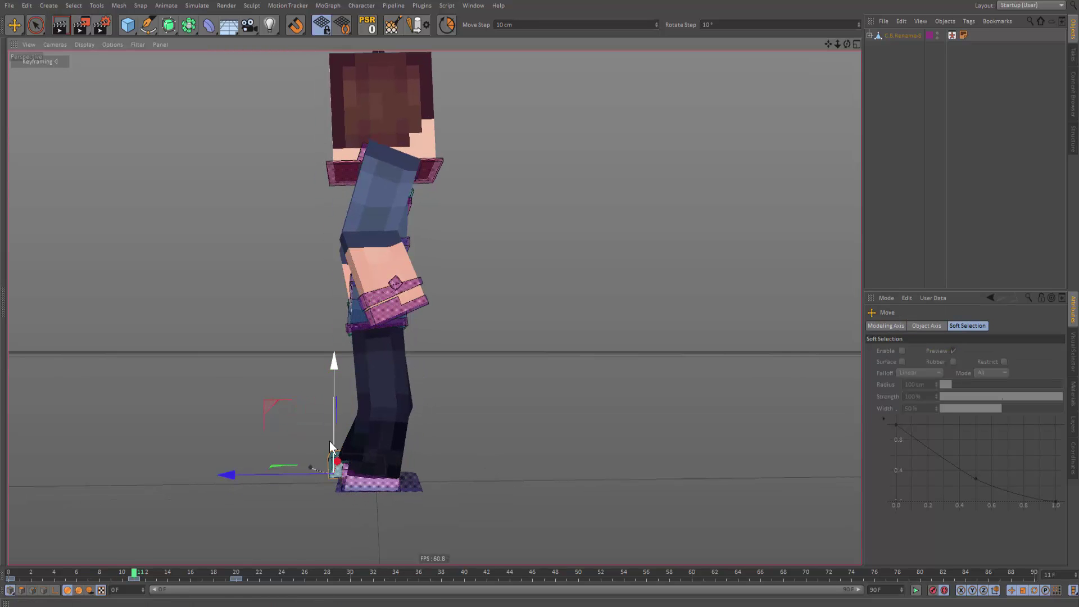
{"action": "left_click_drag", "start_coordinate": [336, 444], "coordinate": [335, 408]}
{"action": "key", "text": "r"}
{"action": "left_click_drag", "start_coordinate": [393, 428], "coordinate": [372, 462]}
{"action": "key", "text": "e"}
{"action": "left_click_drag", "start_coordinate": [337, 408], "coordinate": [337, 396]}
{"action": "left_click", "coordinate": [370, 305]}
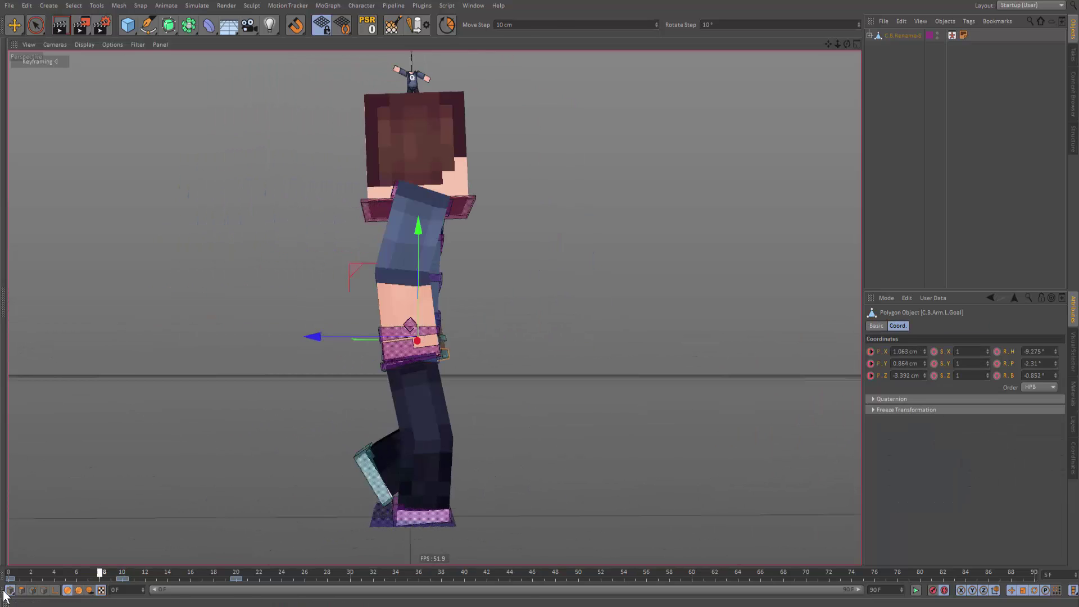
Following the reference's down pose, rotate the right foot controller flat against the ground at frame 5.
{"action": "left_click_drag", "start_coordinate": [4, 592], "coordinate": [68, 595]}
{"action": "left_click_drag", "start_coordinate": [0, 337], "coordinate": [548, 47]}
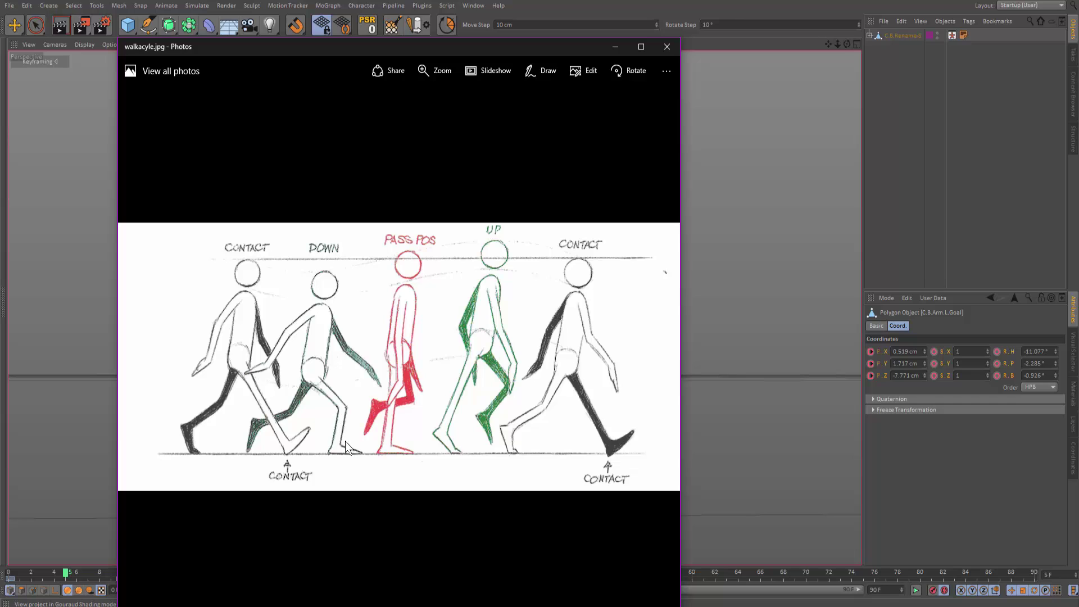
{"action": "key", "text": "alt+Tab"}
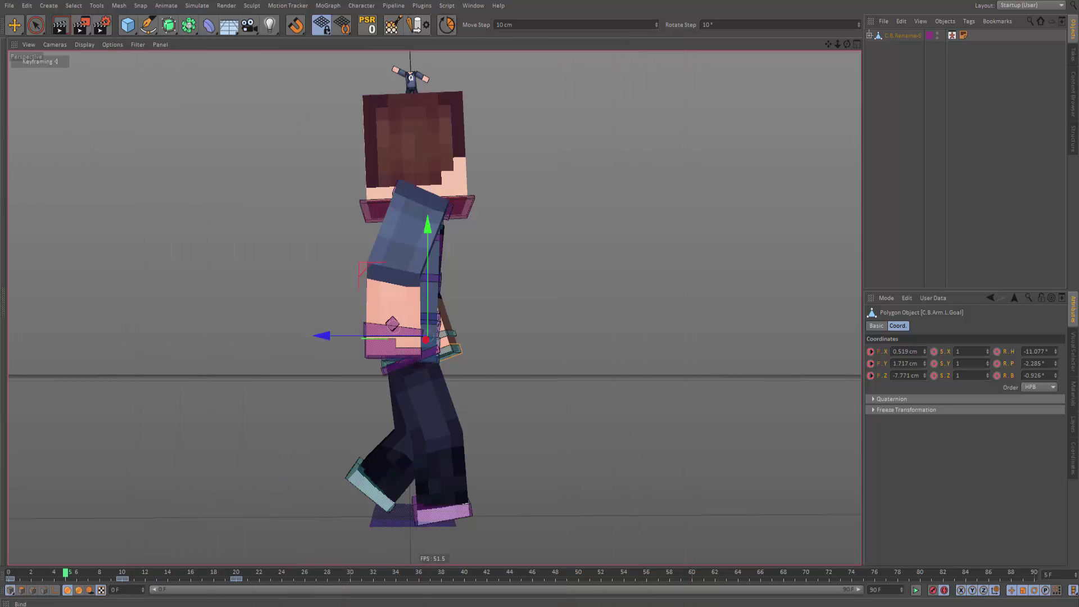
{"action": "left_click_drag", "start_coordinate": [55, 572], "coordinate": [64, 588]}
{"action": "scroll", "coordinate": [449, 524], "scroll_direction": "up", "scroll_amount": 5}
{"action": "left_click", "coordinate": [477, 499]}
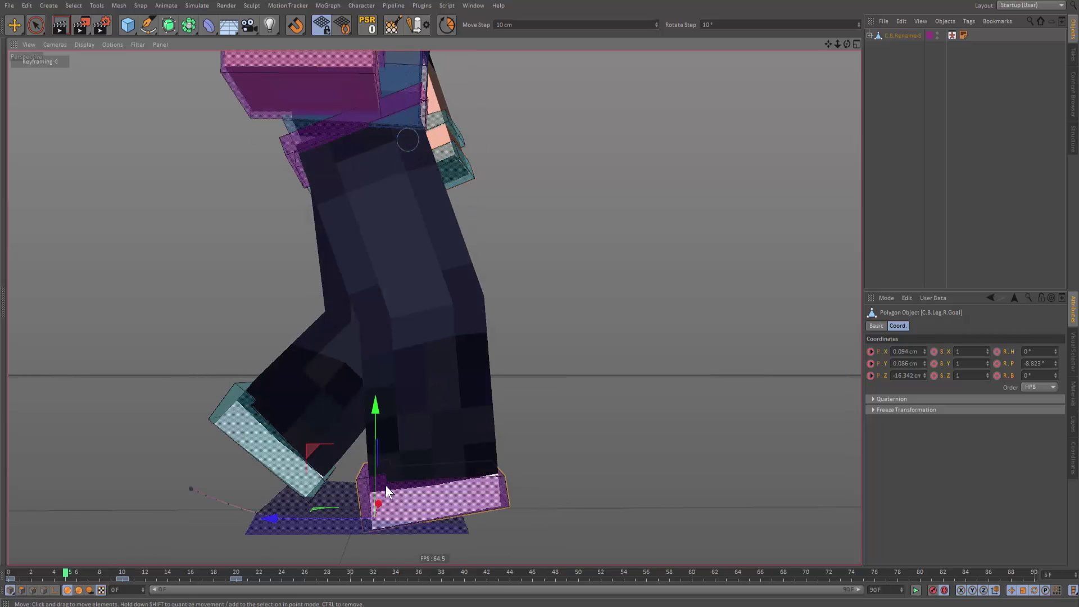
{"action": "scroll", "coordinate": [433, 414], "scroll_direction": "down", "scroll_amount": 3}
{"action": "key", "text": "r"}
{"action": "left_click_drag", "start_coordinate": [432, 444], "coordinate": [447, 461]}
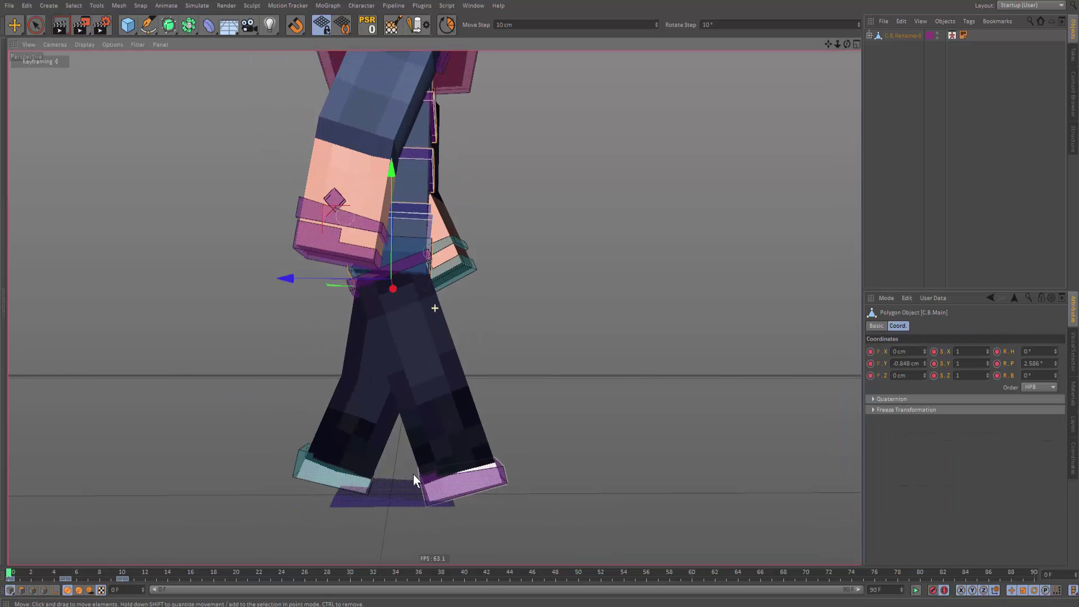
Shape the up pose at frame 15 by levelling the left foot controller and raising the main body controller to Y 0.319 cm.
{"action": "scroll", "coordinate": [393, 460], "scroll_direction": "down", "scroll_amount": 3}
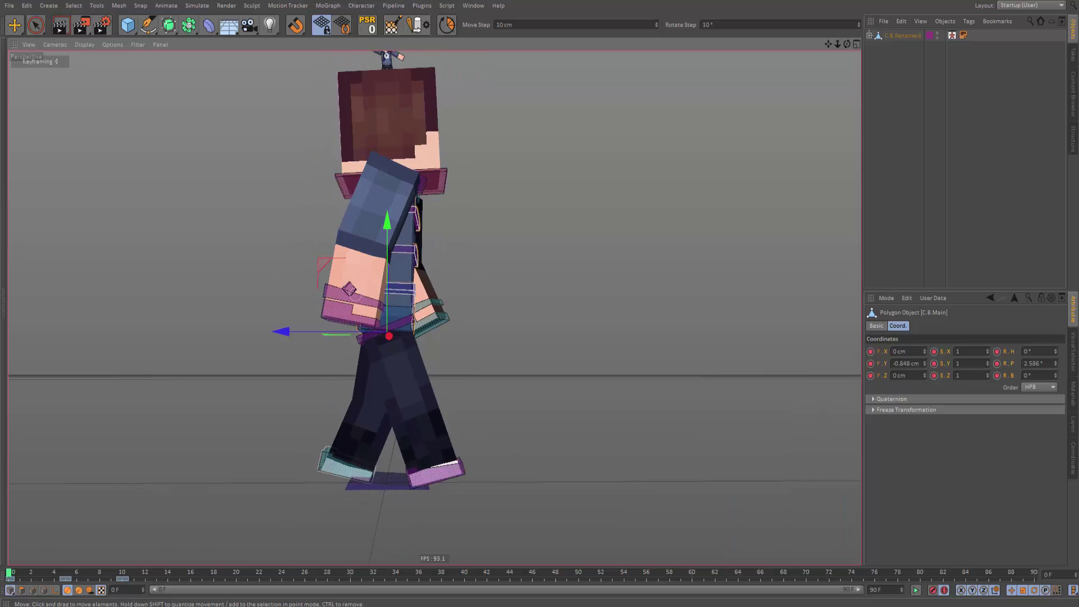
{"action": "left_click_drag", "start_coordinate": [39, 574], "coordinate": [176, 593]}
{"action": "left_click_drag", "start_coordinate": [0, 68], "coordinate": [498, 11]}
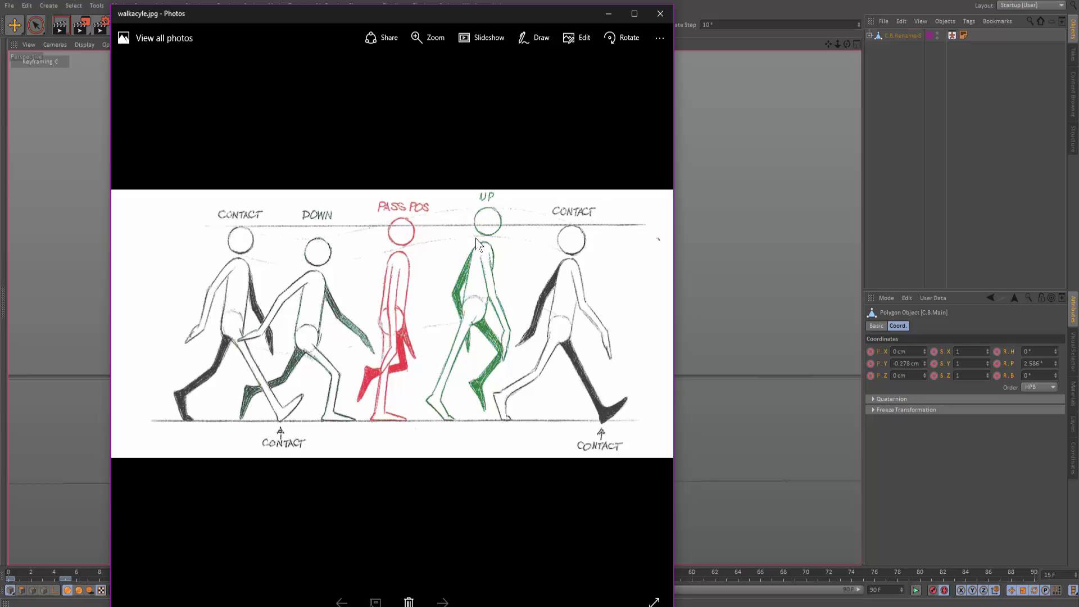
{"action": "key", "text": "alt+Tab"}
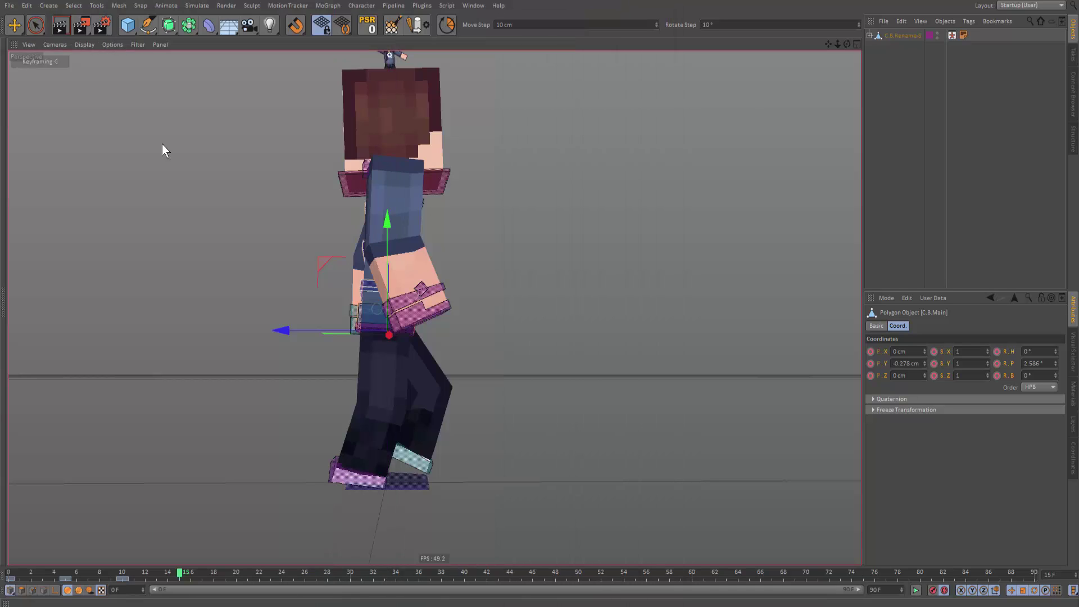
{"action": "left_click", "coordinate": [430, 463]}
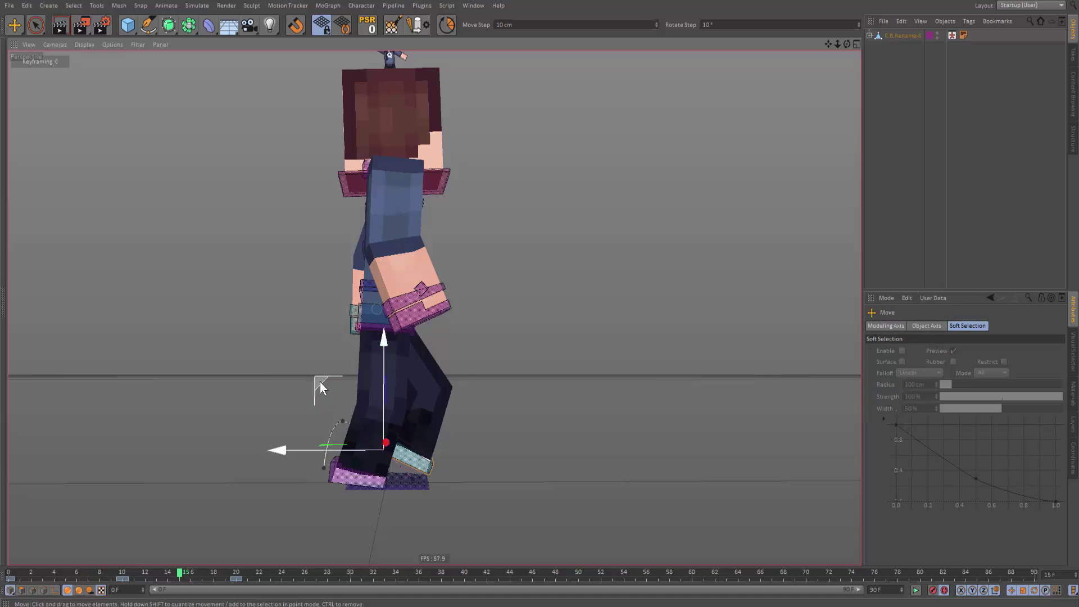
{"action": "left_click", "coordinate": [390, 316]}
{"action": "left_click_drag", "start_coordinate": [180, 571], "coordinate": [247, 572]}
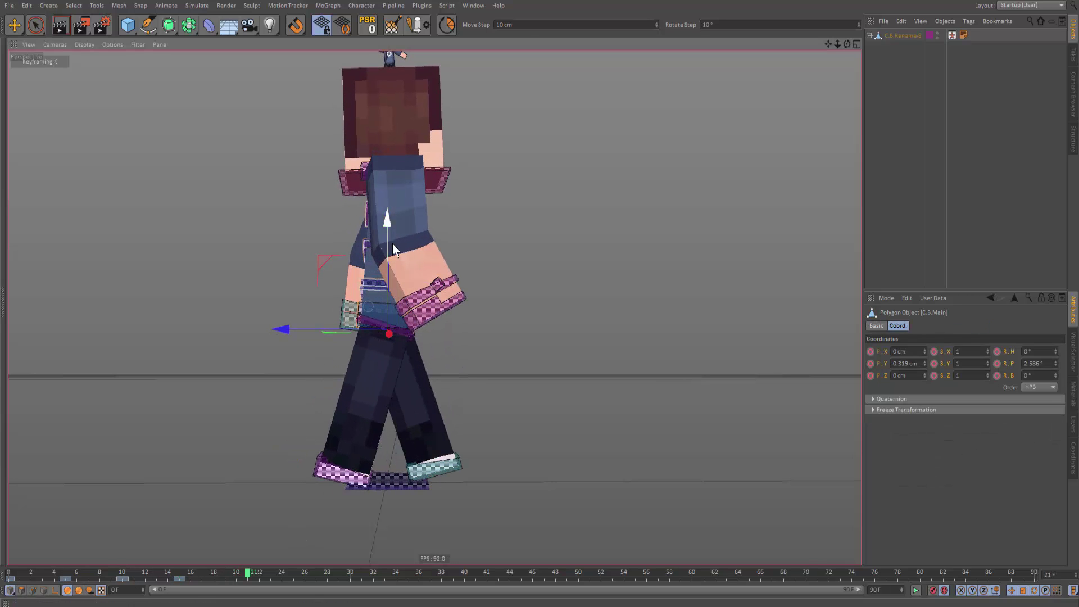
Play the animation from frame 0 to review the first half of the walk cycle.
{"action": "key", "text": "F8"}
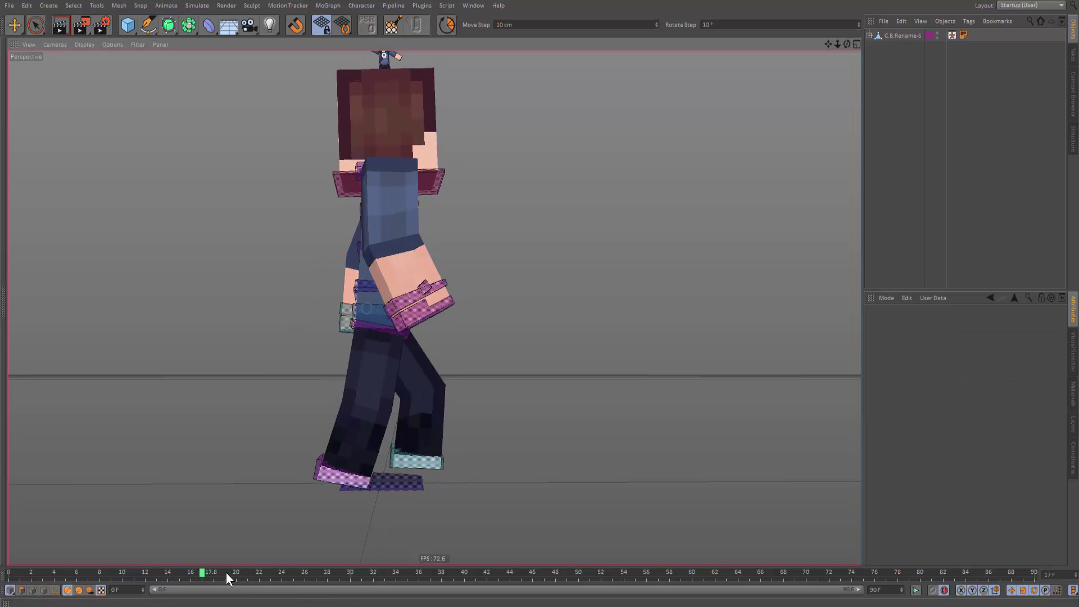
{"action": "key", "text": "F8"}
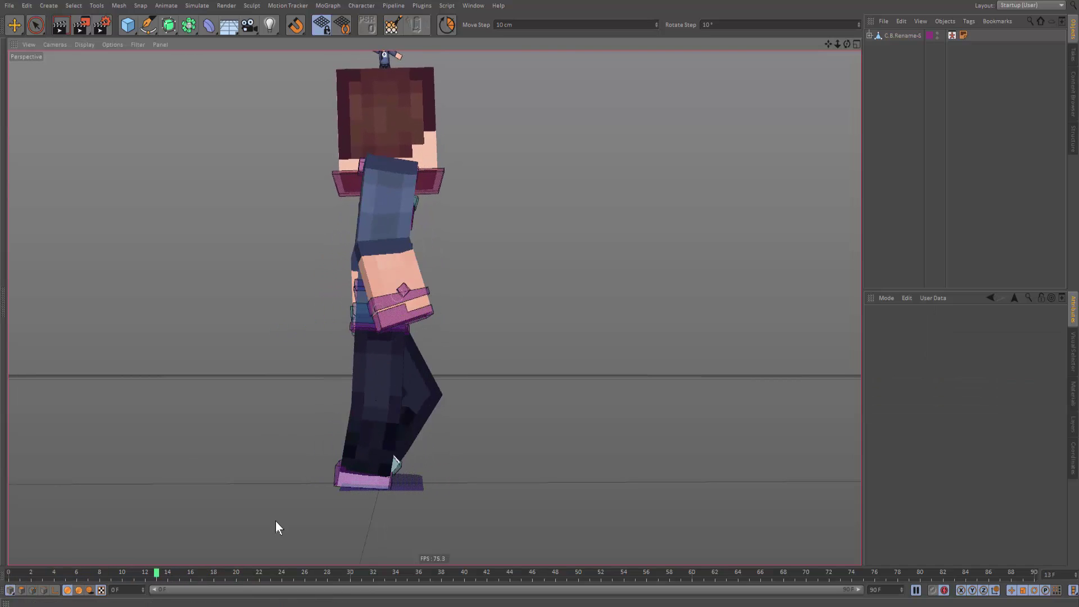
{"action": "key", "text": "F8"}
{"action": "left_click_drag", "start_coordinate": [260, 571], "coordinate": [7, 572]}
{"action": "key", "text": "F8"}
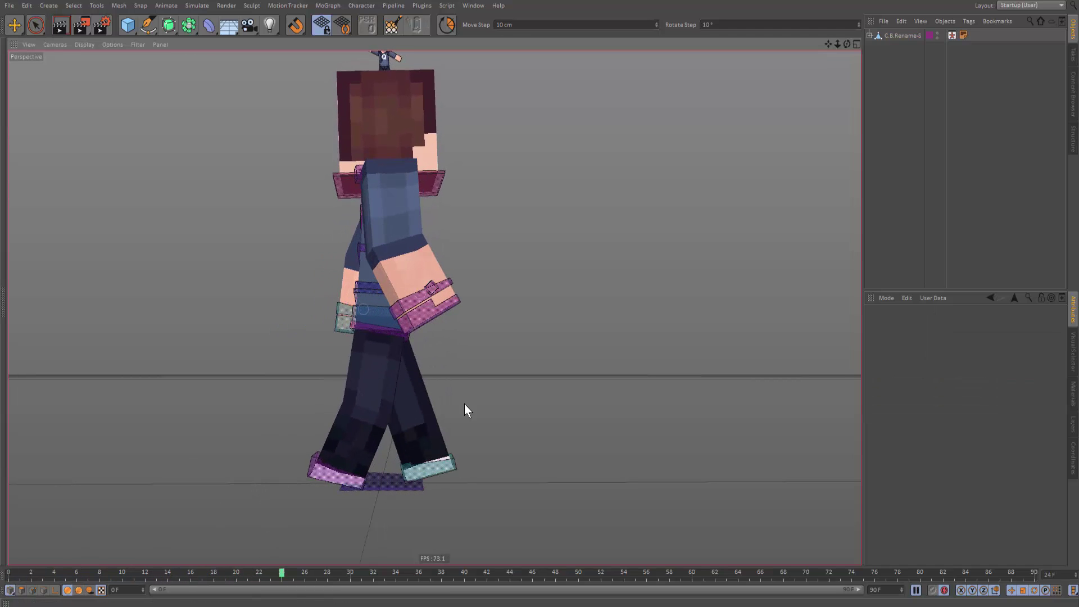
{"action": "key", "text": "F8"}
Select the hand, foot, main body and head controllers together and return to the contact pose at frame 0.
{"action": "left_click", "coordinate": [417, 312]}
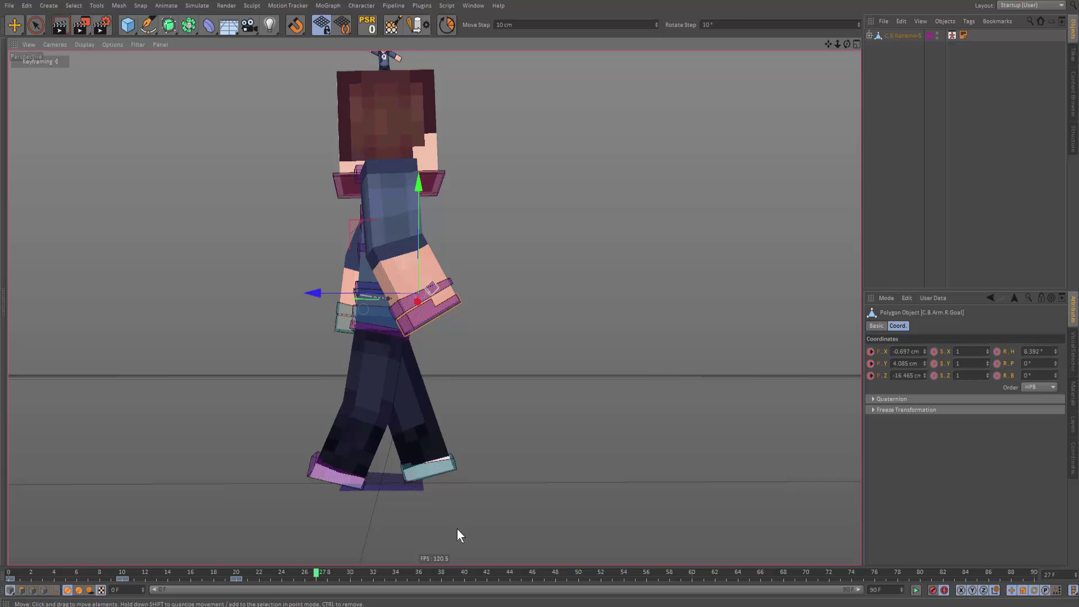
{"action": "left_click", "coordinate": [424, 468], "text": "shift"}
{"action": "left_click", "coordinate": [340, 474], "text": "shift"}
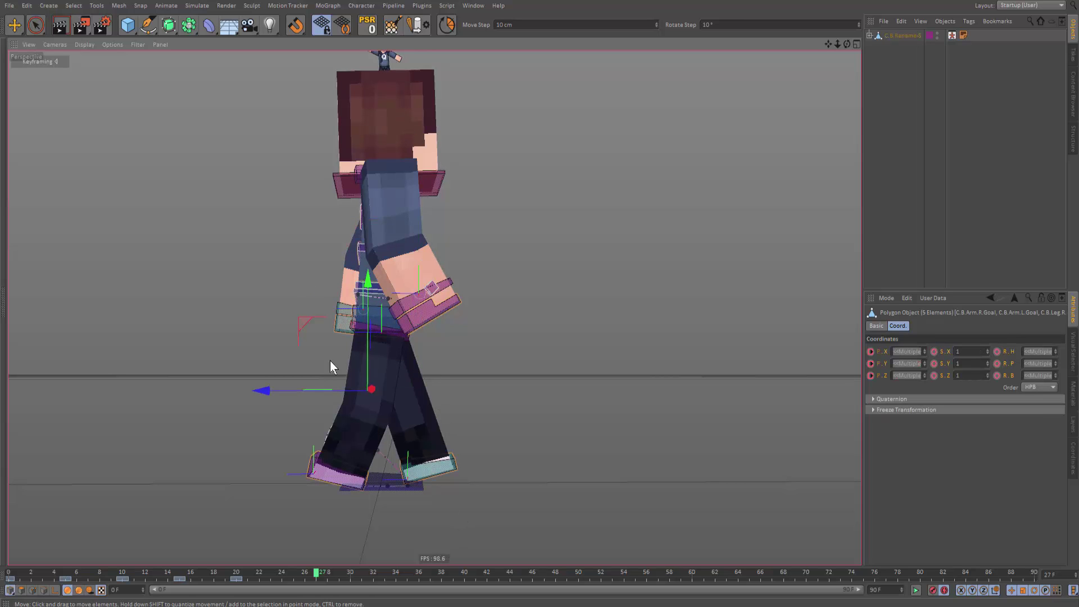
{"action": "middle_click_drag", "start_coordinate": [374, 338], "coordinate": [408, 363], "text": "alt"}
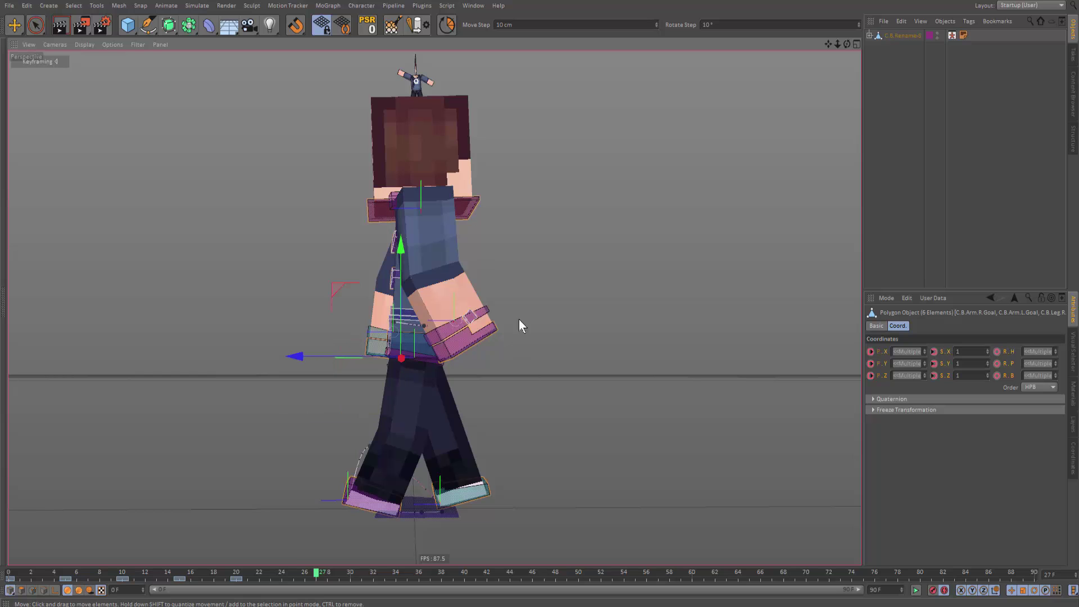
{"action": "middle_click_drag", "start_coordinate": [389, 424], "coordinate": [360, 393], "text": "alt"}
{"action": "left_click_drag", "start_coordinate": [359, 393], "coordinate": [365, 401], "text": "alt"}
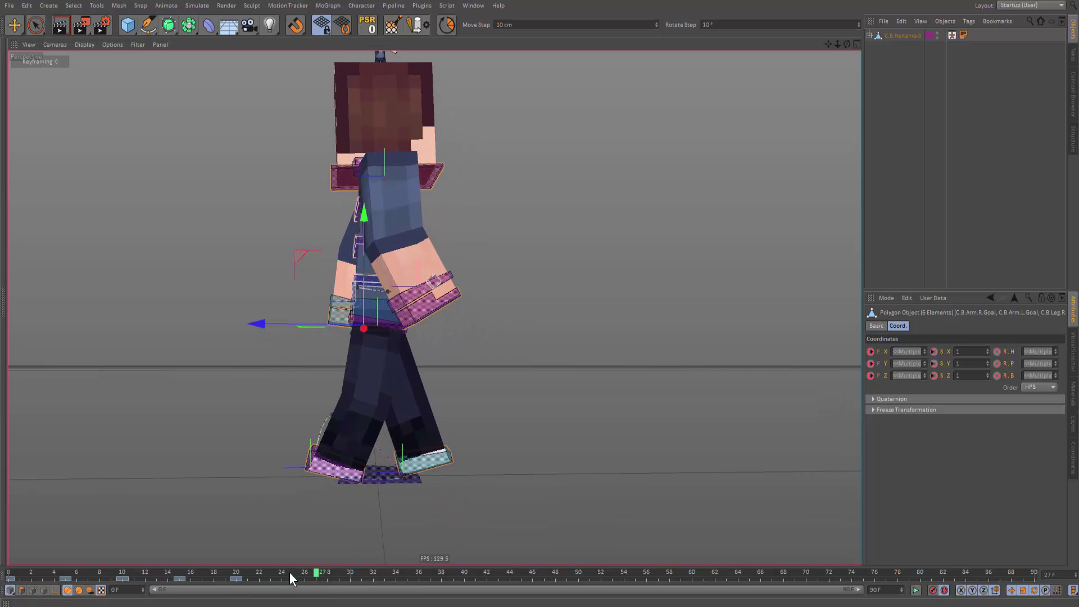
{"action": "left_click_drag", "start_coordinate": [289, 572], "coordinate": [8, 572]}
{"action": "left_click_drag", "start_coordinate": [267, 340], "coordinate": [163, 340], "text": "alt"}
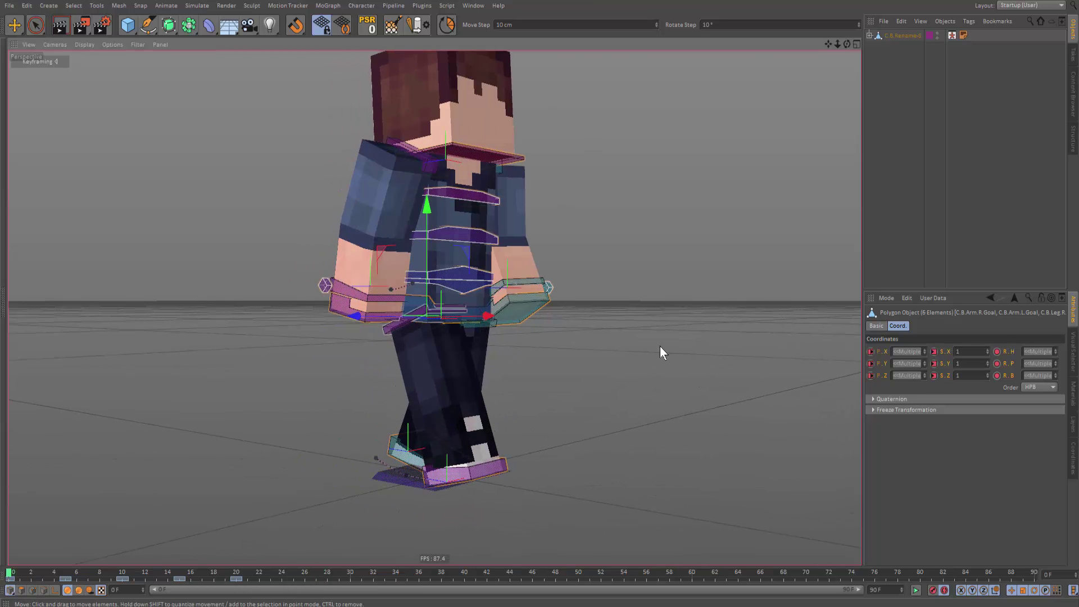
{"action": "left_click_drag", "start_coordinate": [480, 255], "coordinate": [541, 255], "text": "alt"}
{"action": "left_click_drag", "start_coordinate": [526, 403], "coordinate": [588, 402], "text": "alt"}
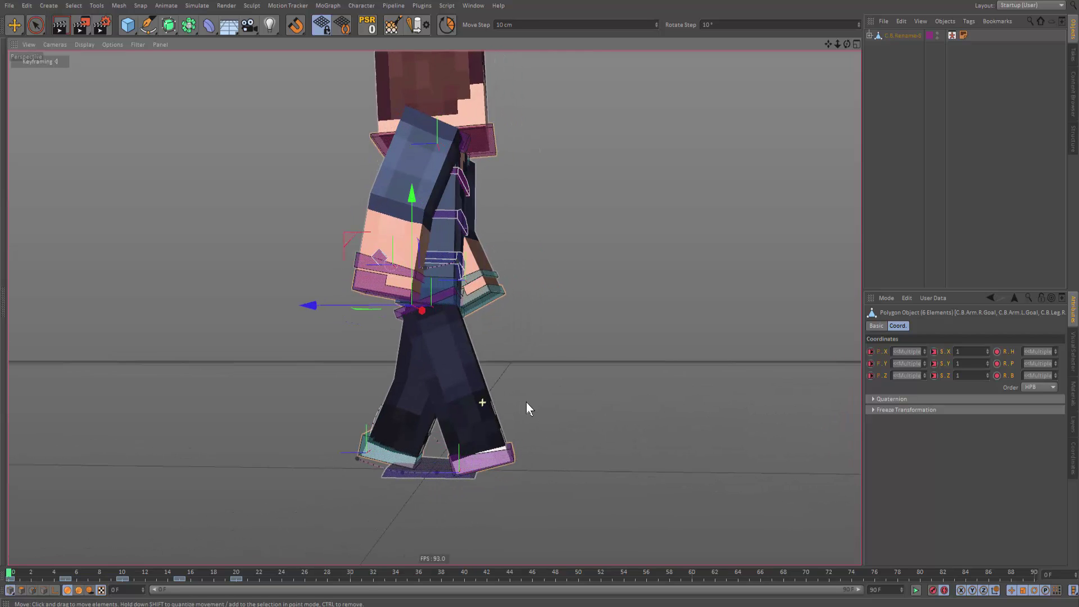
{"action": "middle_click_drag", "start_coordinate": [526, 402], "coordinate": [543, 444], "text": "alt"}
Duplicate the selected controllers' frame 0 contact keyframes at frame 40.
{"action": "left_click_drag", "start_coordinate": [219, 570], "coordinate": [247, 571]}
{"action": "left_click_drag", "start_coordinate": [425, 603], "coordinate": [8, 606]}
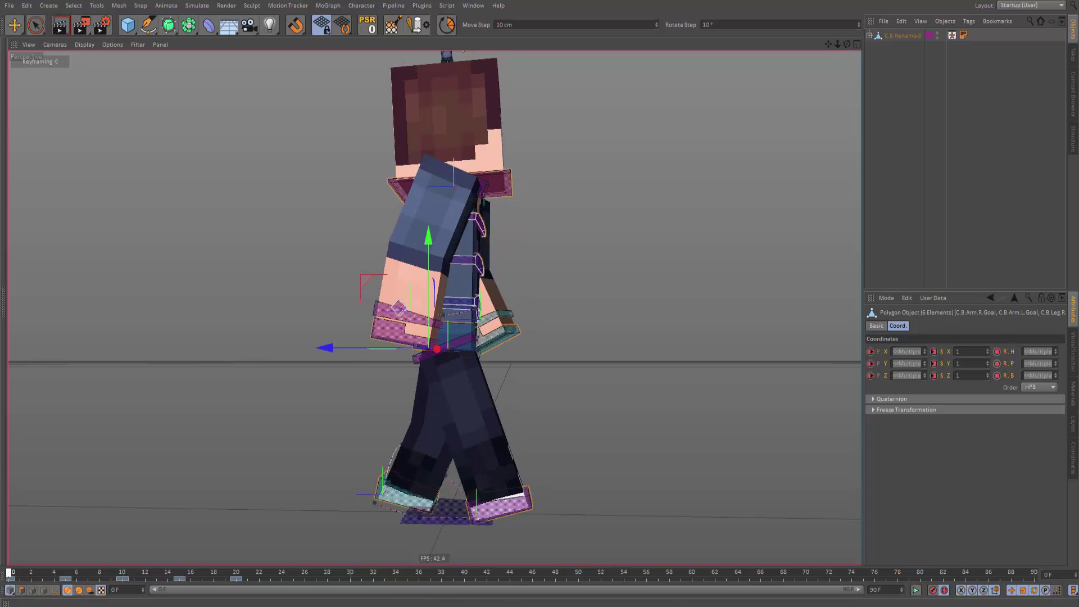
{"action": "left_click", "coordinate": [466, 580], "text": "ctrl"}
{"action": "left_click_drag", "start_coordinate": [218, 572], "coordinate": [377, 572]}
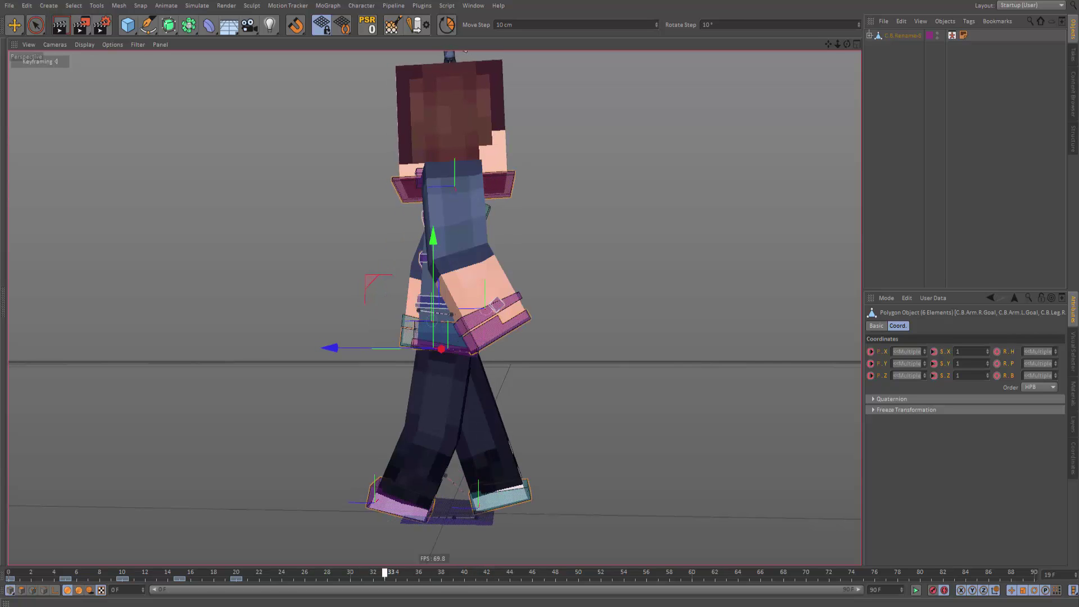
{"action": "key", "text": "shift+f"}
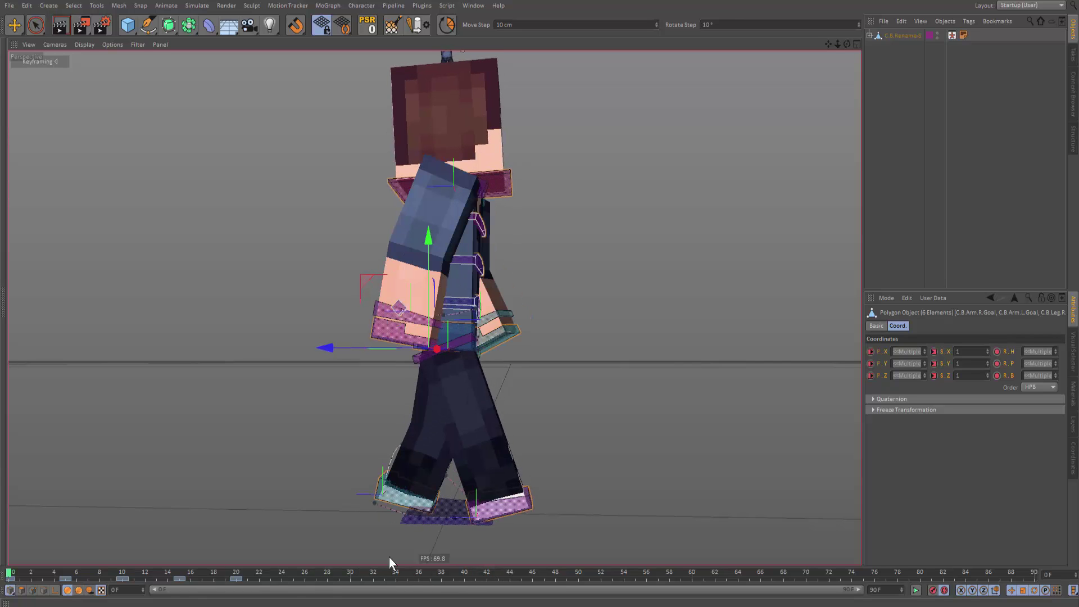
{"action": "left_click", "coordinate": [464, 577], "text": "ctrl"}
{"action": "mouse_move", "coordinate": [465, 571]}
{"action": "left_mouse_down"}
{"action": "mouse_move", "coordinate": [20, 572]}
{"action": "mouse_move", "coordinate": [412, 533]}
{"action": "mouse_move", "coordinate": [470, 558]}
{"action": "mouse_move", "coordinate": [463, 569]}
{"action": "left_mouse_up"}
{"action": "key", "text": "shift+f"}
{"action": "left_click_drag", "start_coordinate": [9, 572], "coordinate": [463, 590]}
Set the left foot controller's X, Y and Z position to 0 cm at frame 30 for the second passing pose.
{"action": "left_click_drag", "start_coordinate": [151, 575], "coordinate": [349, 579]}
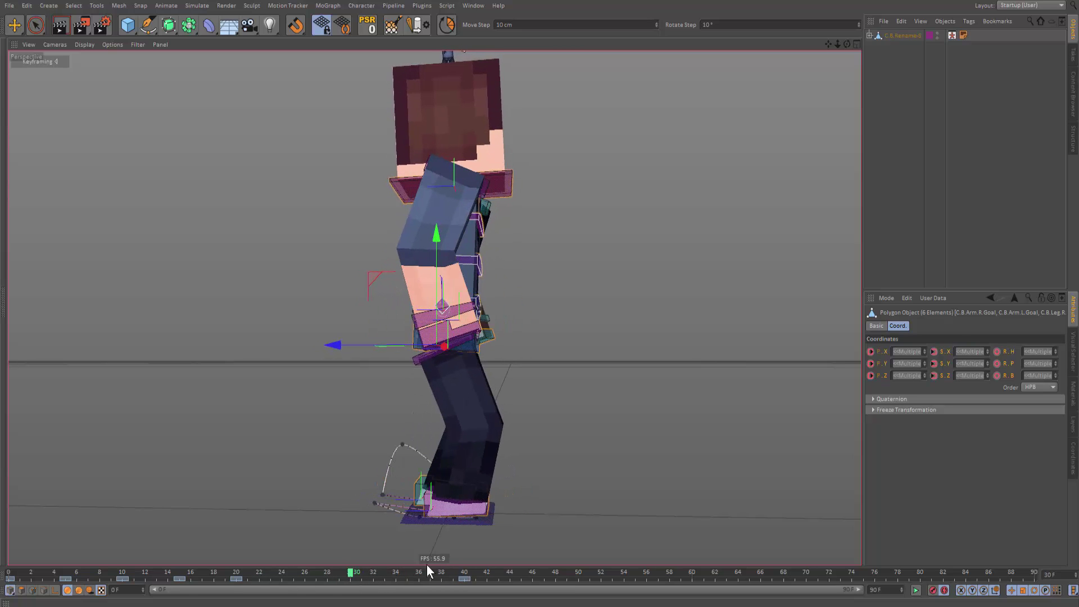
{"action": "left_click_drag", "start_coordinate": [449, 491], "coordinate": [472, 461], "text": "alt"}
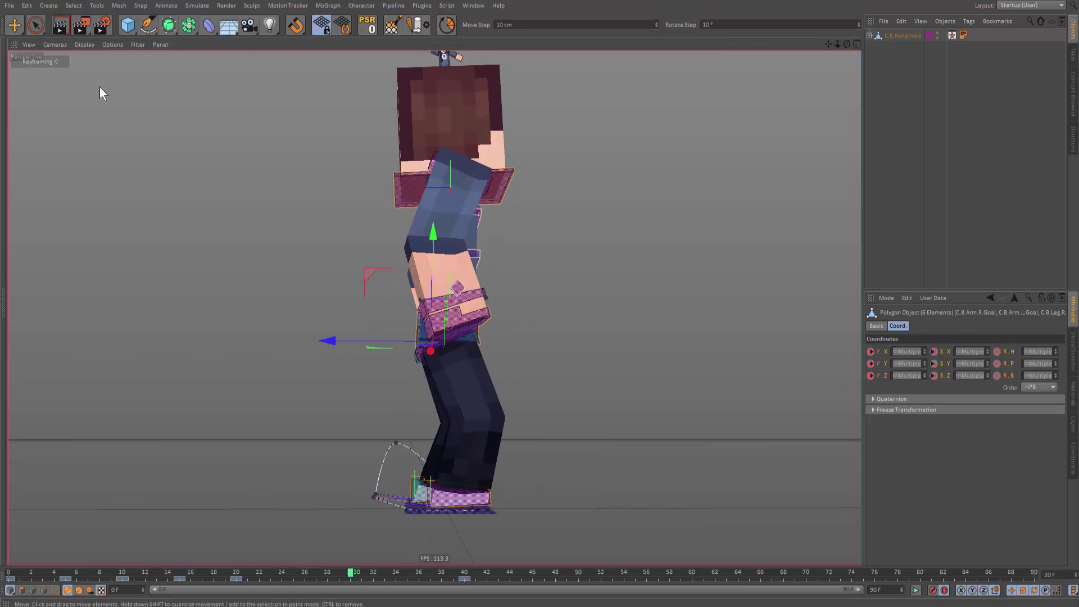
{"action": "left_click_drag", "start_coordinate": [102, 92], "coordinate": [566, 22]}
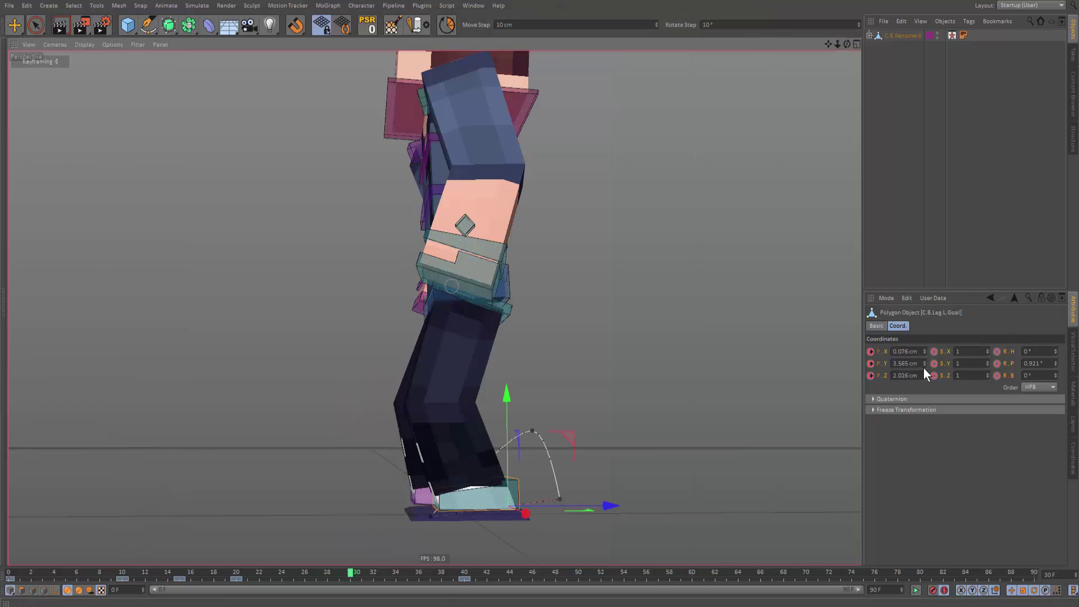
{"action": "double_click", "coordinate": [907, 351]}
{"action": "type", "text": "0"}
{"action": "key", "text": "Tab"}
{"action": "type", "text": "0"}
{"action": "key", "text": "Tab"}
{"action": "type", "text": "0"}
{"action": "key", "text": "Return"}
{"action": "left_click", "coordinate": [468, 265]}
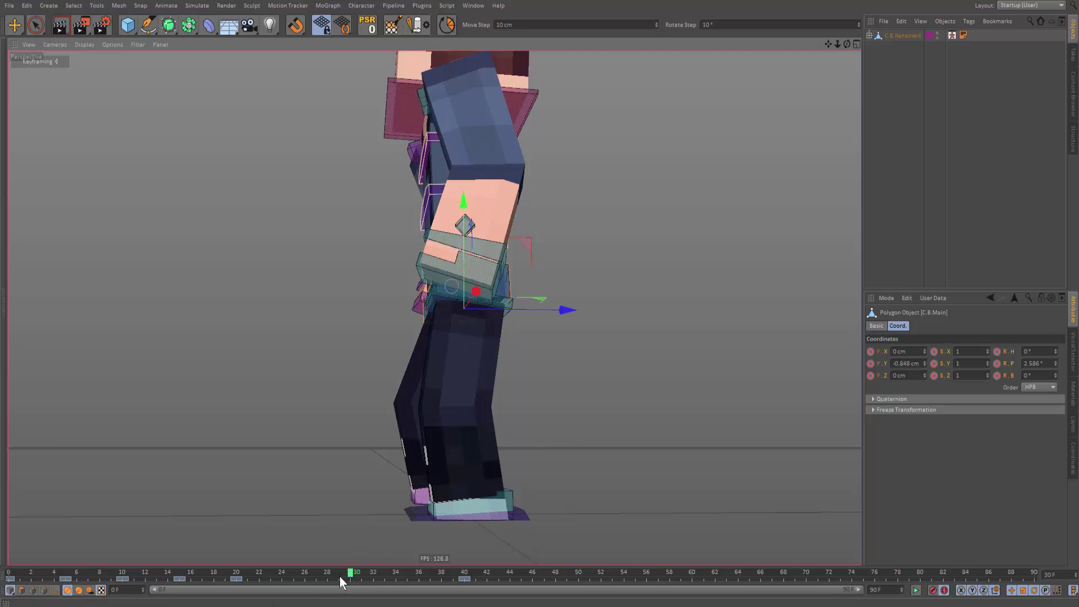
Duplicate the main body controller's frame 10 keyframe at frame 30 and its frame 5 keyframe at frame 25.
{"action": "left_click", "coordinate": [123, 572]}
{"action": "left_click_drag", "start_coordinate": [123, 577], "coordinate": [351, 577], "text": "ctrl"}
{"action": "left_click_drag", "start_coordinate": [353, 572], "coordinate": [146, 574]}
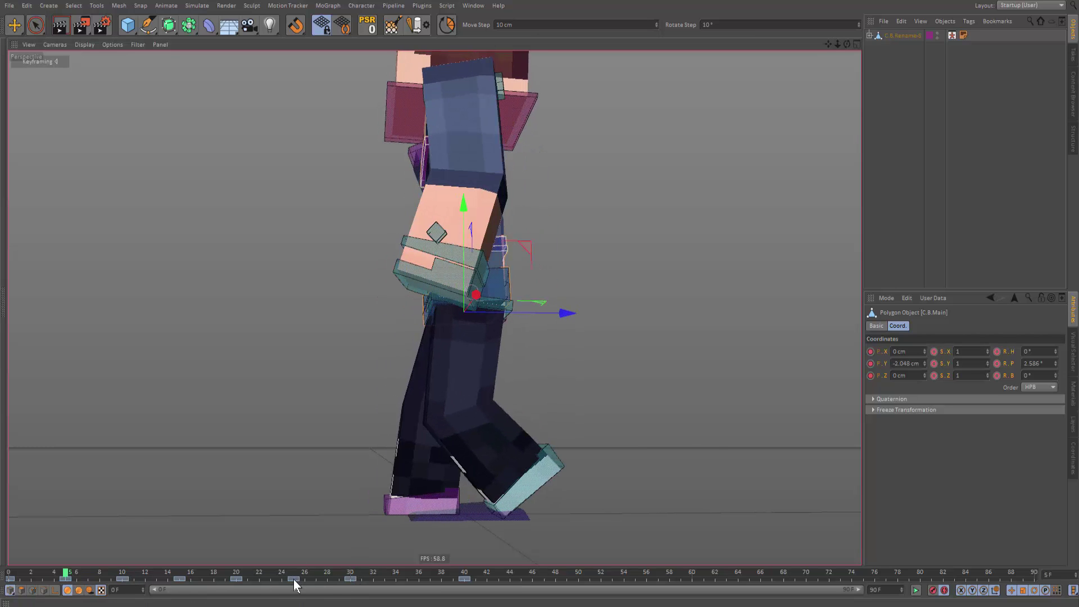
{"action": "left_click", "coordinate": [294, 573]}
Set the left foot controller's keyframes from frame 20 to 30 to Linear interpolation.
{"action": "key", "text": "r"}
{"action": "left_click", "coordinate": [461, 509]}
{"action": "key", "text": "e"}
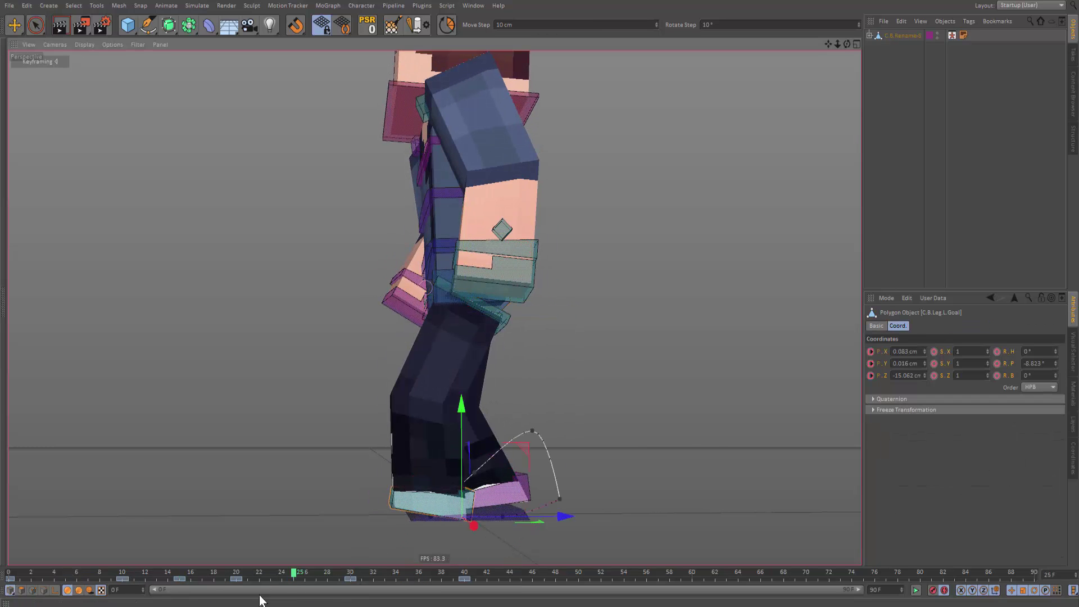
{"action": "left_click", "coordinate": [351, 574]}
{"action": "left_click_drag", "start_coordinate": [511, 285], "coordinate": [484, 286], "text": "alt"}
{"action": "left_click_drag", "start_coordinate": [294, 573], "coordinate": [349, 573]}
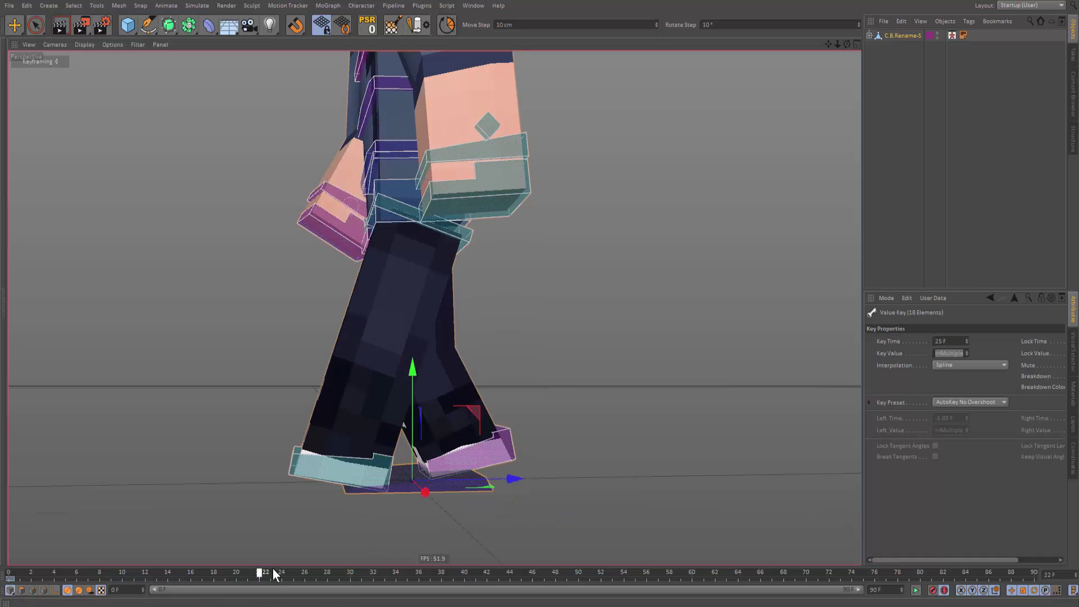
{"action": "left_click", "coordinate": [330, 453]}
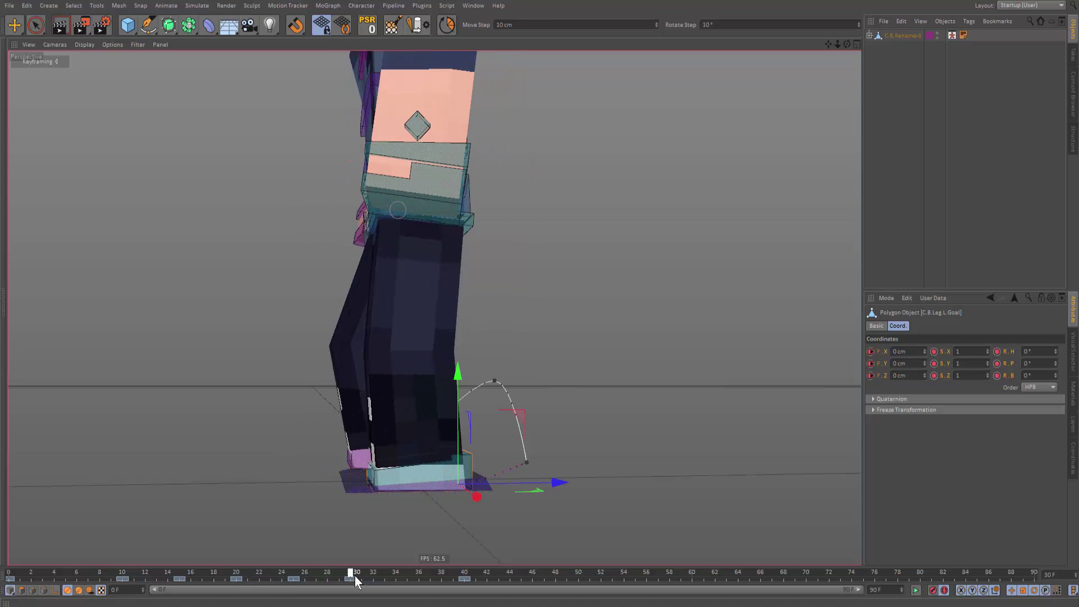
{"action": "left_click_drag", "start_coordinate": [228, 582], "coordinate": [329, 575]}
{"action": "left_click", "coordinate": [981, 364]}
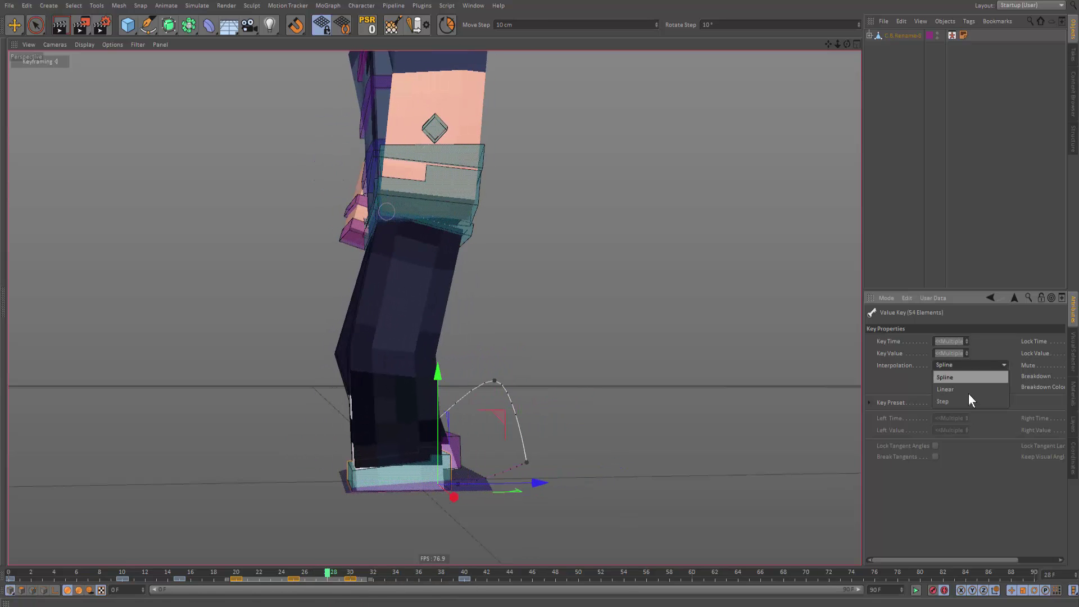
{"action": "left_click", "coordinate": [966, 393]}
Set the right foot controller's keyframes in the first half of the cycle to Linear interpolation.
{"action": "left_click_drag", "start_coordinate": [400, 578], "coordinate": [430, 585]}
{"action": "left_click", "coordinate": [421, 473]}
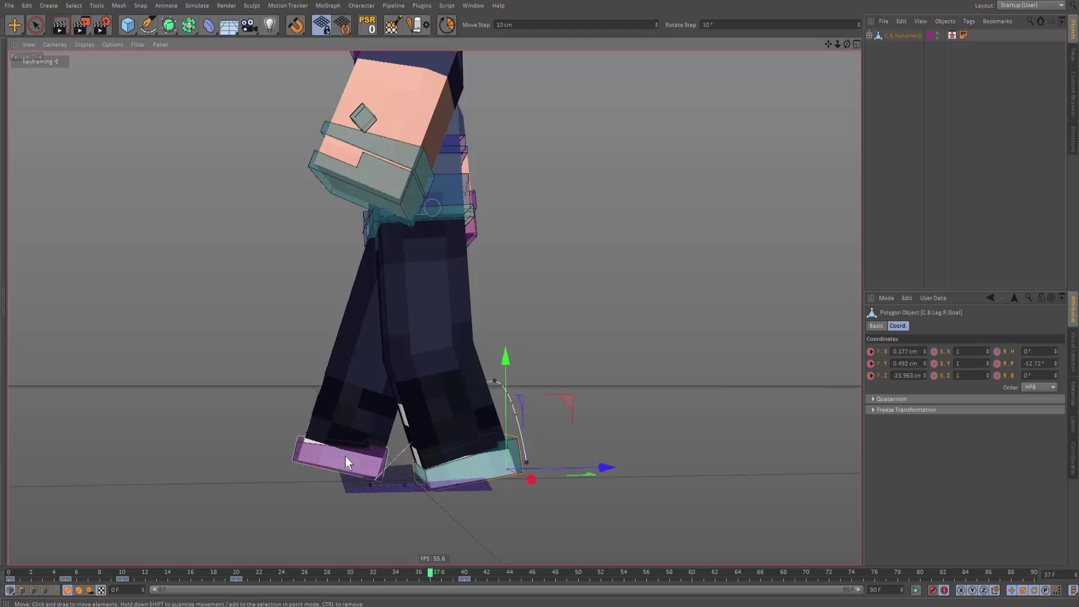
{"action": "left_click_drag", "start_coordinate": [345, 456], "coordinate": [627, 369], "text": "alt"}
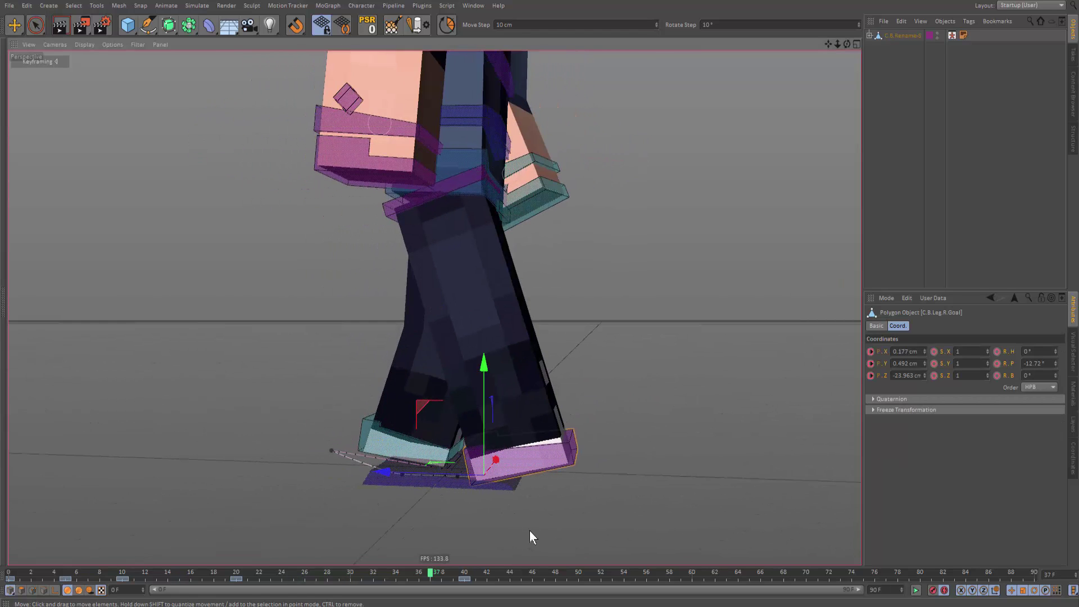
{"action": "left_click_drag", "start_coordinate": [529, 531], "coordinate": [504, 492], "text": "alt"}
{"action": "left_click_drag", "start_coordinate": [434, 583], "coordinate": [42, 579]}
{"action": "left_click_drag", "start_coordinate": [123, 575], "coordinate": [192, 582]}
{"action": "left_click", "coordinate": [960, 389]}
Play the walk cycle from frame 0, inspect it from several angles and return to the start.
{"action": "left_click_drag", "start_coordinate": [79, 598], "coordinate": [9, 598]}
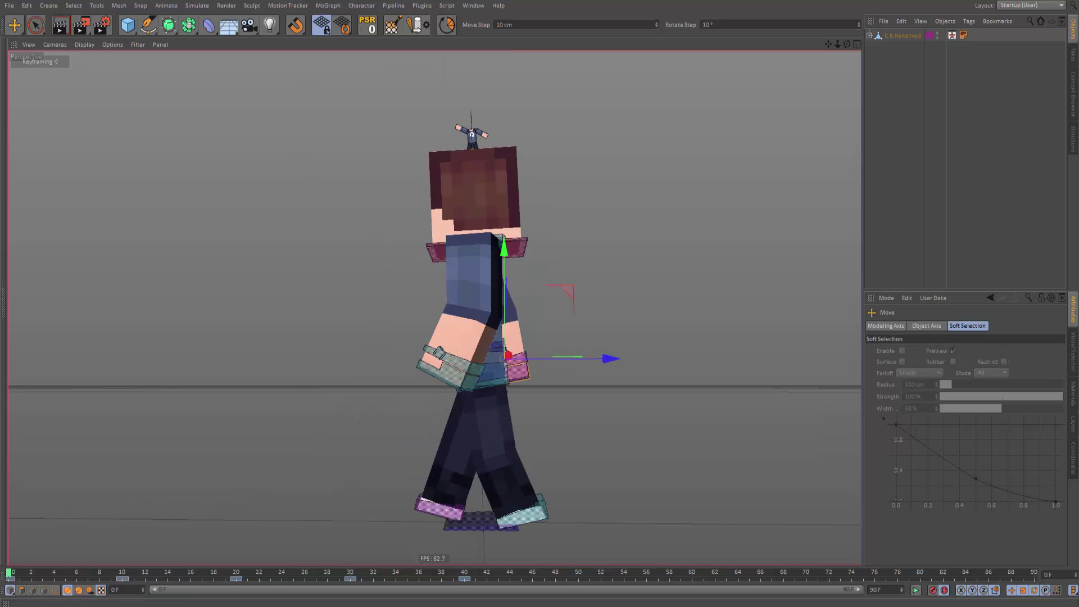
{"action": "left_click", "coordinate": [915, 590]}
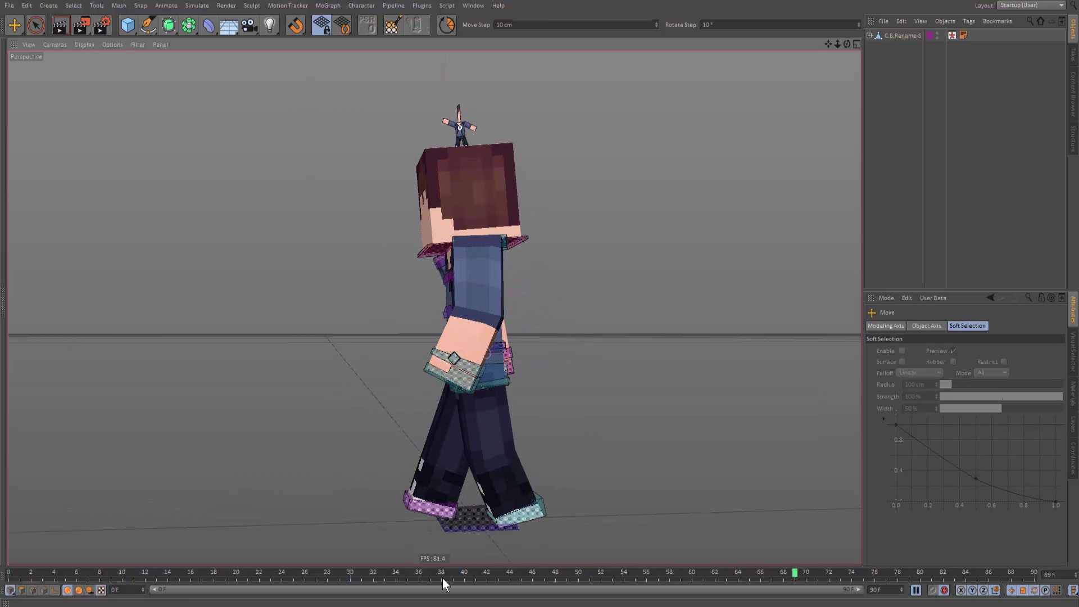
{"action": "key", "text": "F8"}
{"action": "key", "text": "F8"}
{"action": "middle_click_drag", "start_coordinate": [458, 462], "coordinate": [417, 440], "text": "alt"}
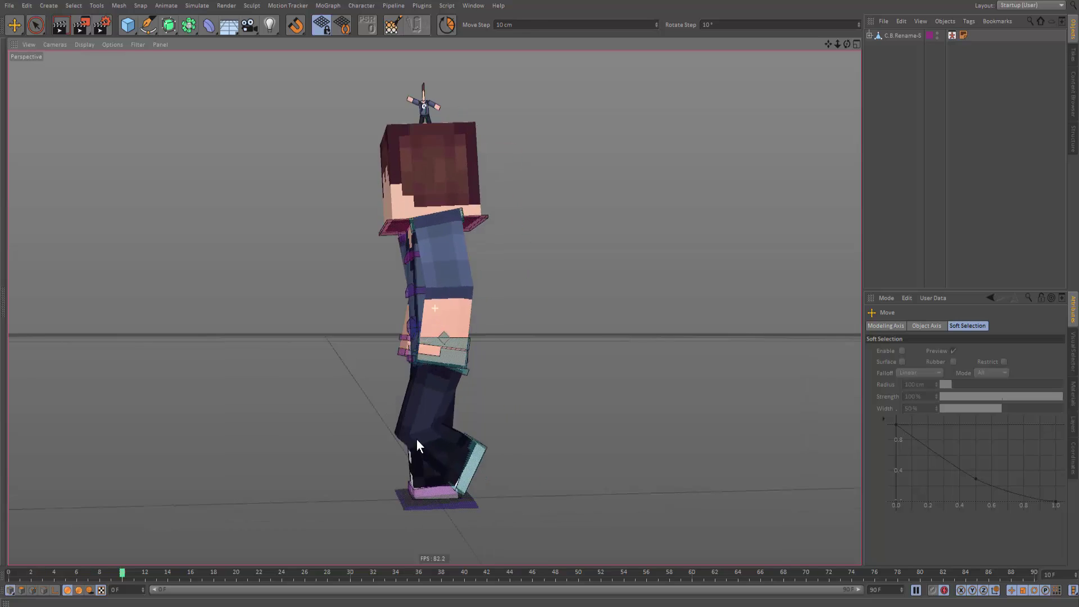
{"action": "left_click_drag", "start_coordinate": [428, 420], "coordinate": [468, 557], "text": "alt"}
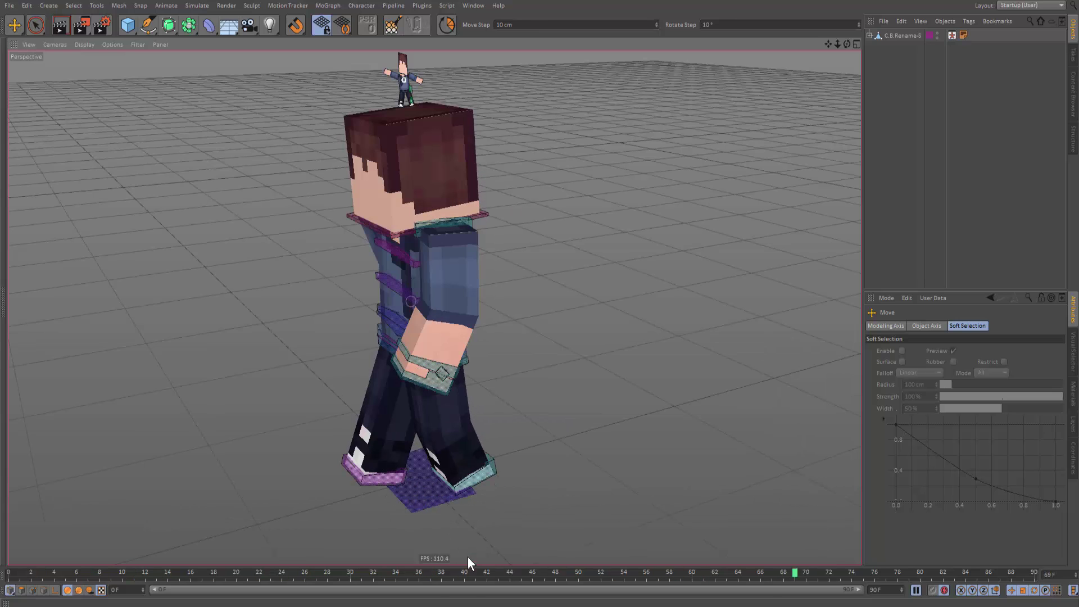
{"action": "left_click_drag", "start_coordinate": [544, 477], "coordinate": [309, 353], "text": "alt"}
{"action": "key", "text": "F8"}
{"action": "key", "text": "shift+f"}
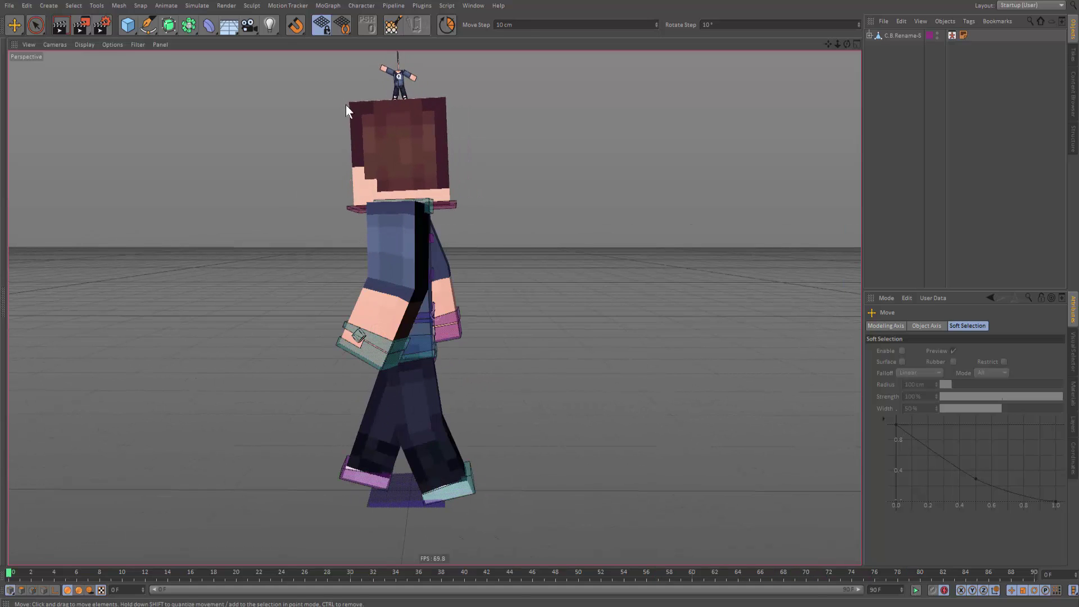
Replay the walk cycle from a closer side view to judge its timing, stopping at frame 20.
{"action": "left_click", "coordinate": [453, 199]}
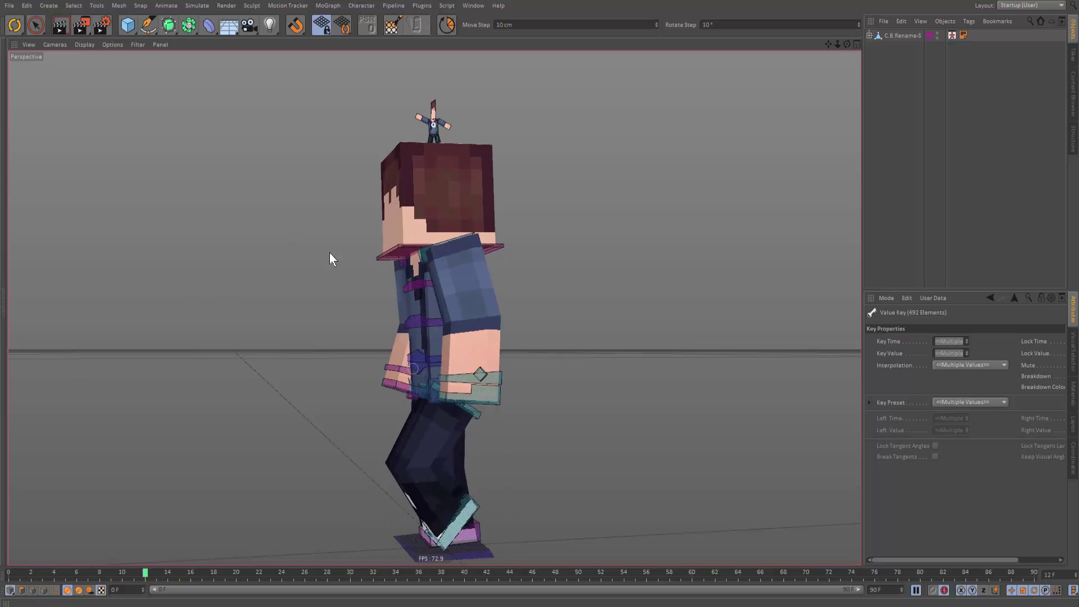
{"action": "left_click_drag", "start_coordinate": [498, 576], "coordinate": [42, 573]}
{"action": "key", "text": "F8"}
{"action": "middle_click_drag", "start_coordinate": [430, 445], "coordinate": [383, 397], "text": "alt"}
{"action": "left_click_drag", "start_coordinate": [382, 397], "coordinate": [367, 396], "text": "alt"}
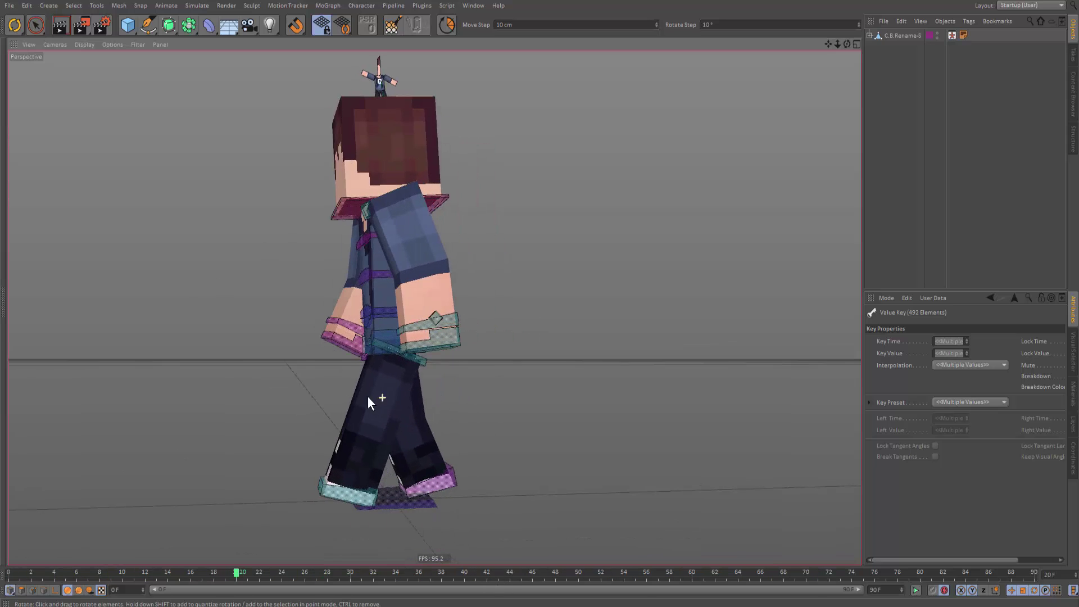
Select the hand, foot, main body and head controllers and compress all their keyframes so the cycle ends at frame 32.
{"action": "left_click", "coordinate": [443, 484]}
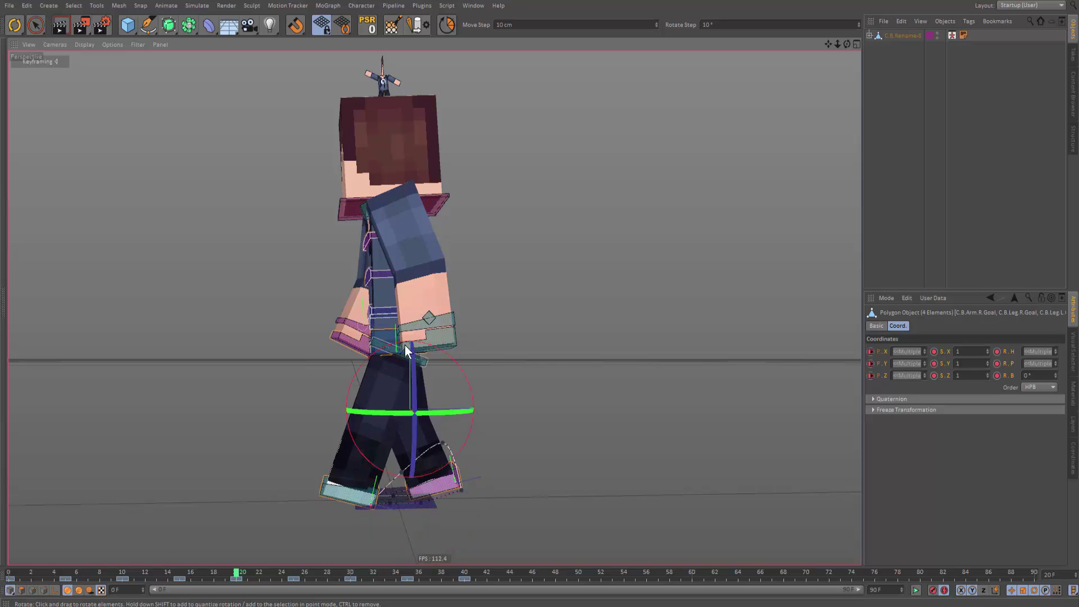
{"action": "left_click", "coordinate": [359, 210], "text": "ctrl"}
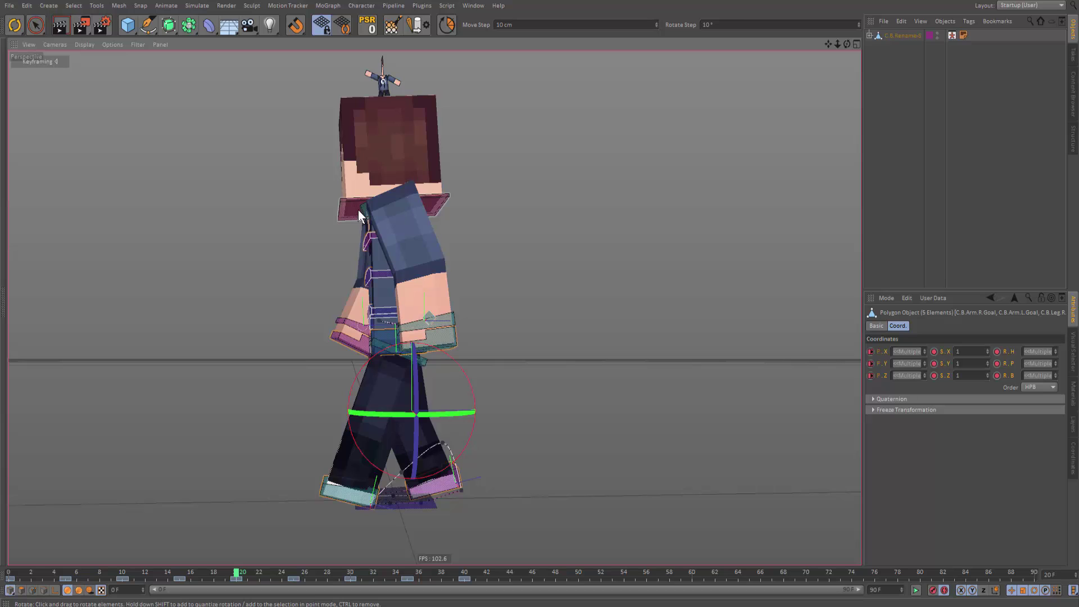
{"action": "left_click", "coordinate": [359, 210], "text": "shift"}
{"action": "left_click_drag", "start_coordinate": [475, 582], "coordinate": [6, 582]}
{"action": "left_click_drag", "start_coordinate": [467, 583], "coordinate": [379, 579]}
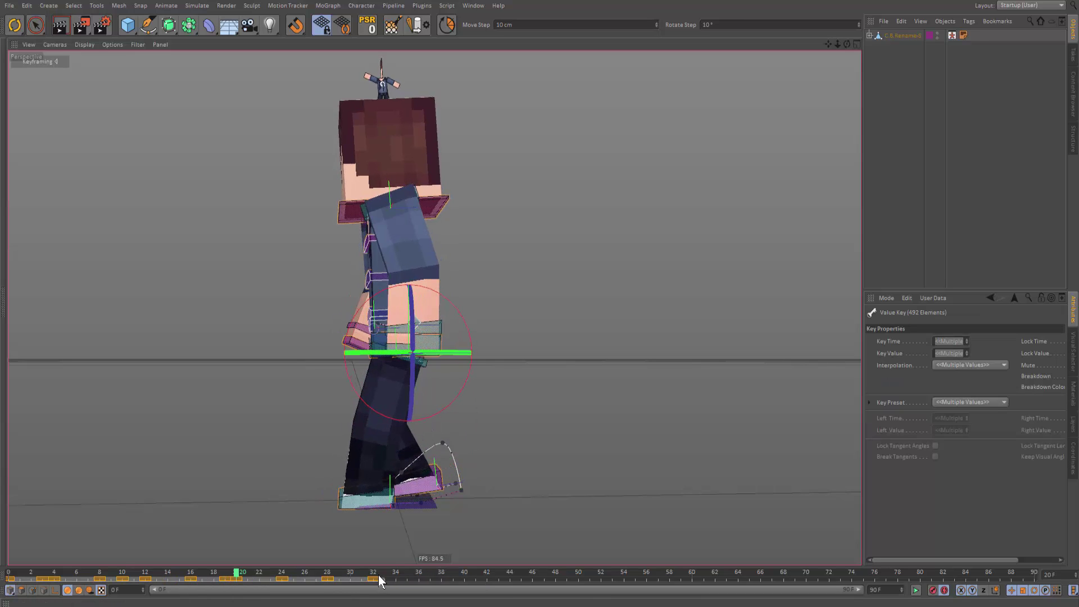
{"action": "key", "text": "F8"}
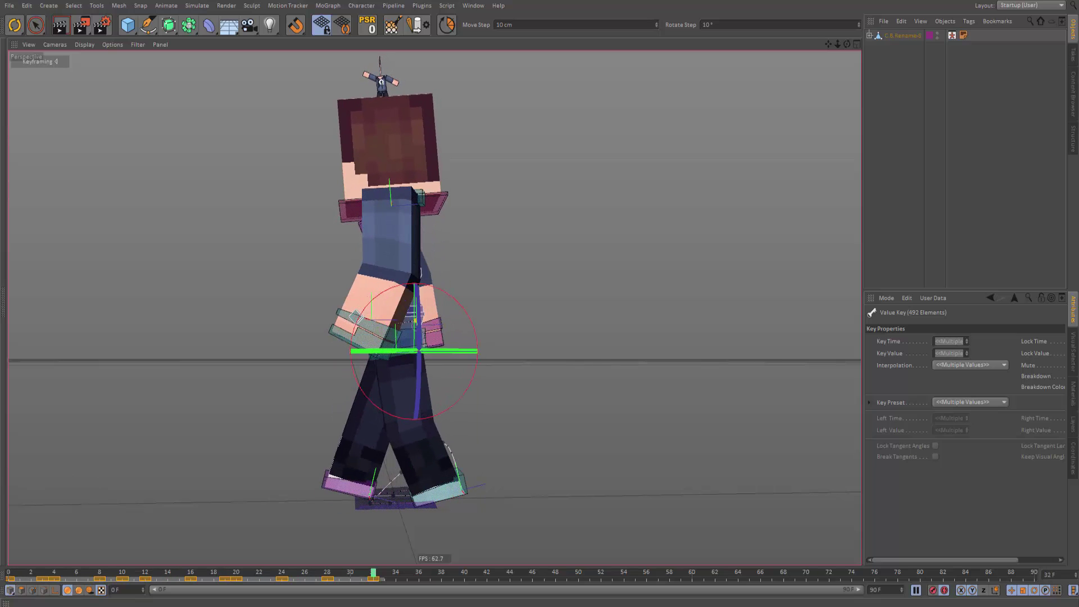
{"action": "key", "text": "F8"}
Duplicate the walk cycle's keyframes from frame 32 onward to repeat the walk up to frame 64, and play it.
{"action": "mouse_move", "coordinate": [380, 574]}
{"action": "left_mouse_down"}
{"action": "mouse_move", "coordinate": [366, 579]}
{"action": "mouse_move", "coordinate": [376, 579]}
{"action": "left_mouse_up"}
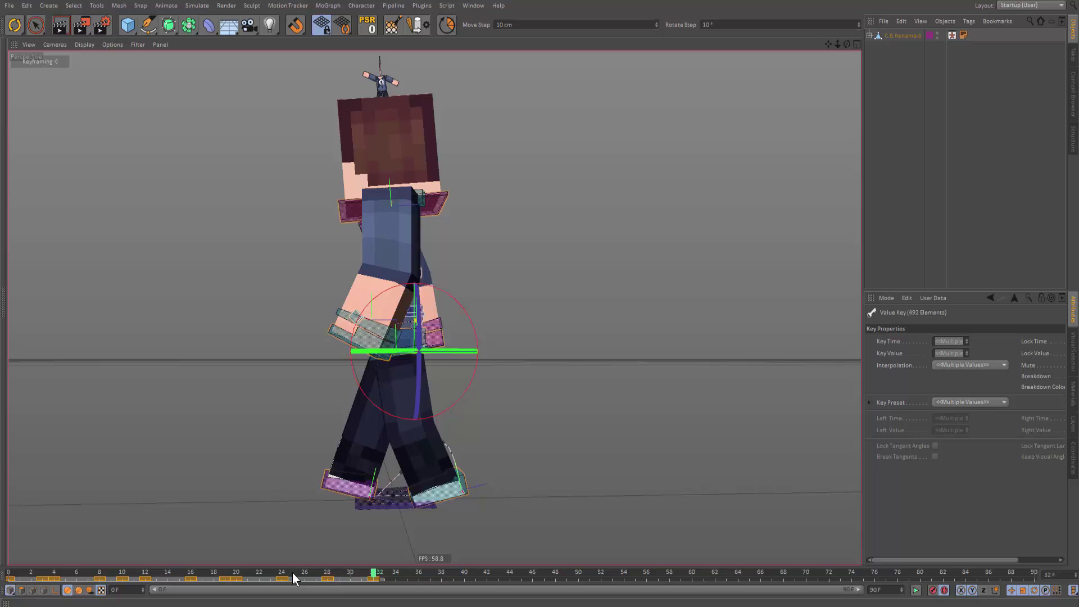
{"action": "left_click_drag", "start_coordinate": [293, 572], "coordinate": [676, 593]}
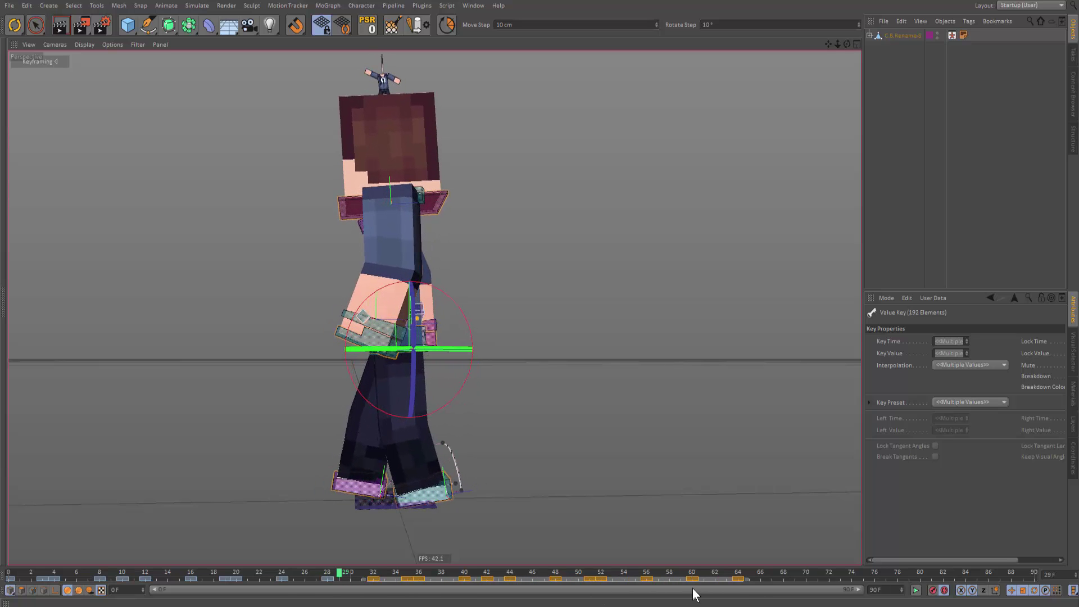
{"action": "left_click", "coordinate": [374, 573]}
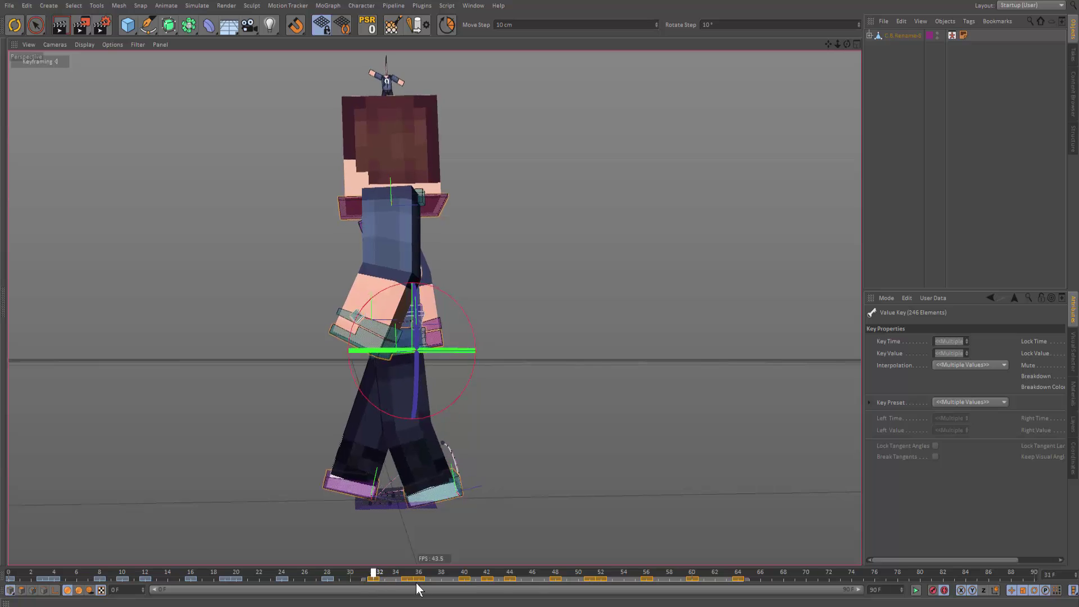
{"action": "key", "text": "F8"}
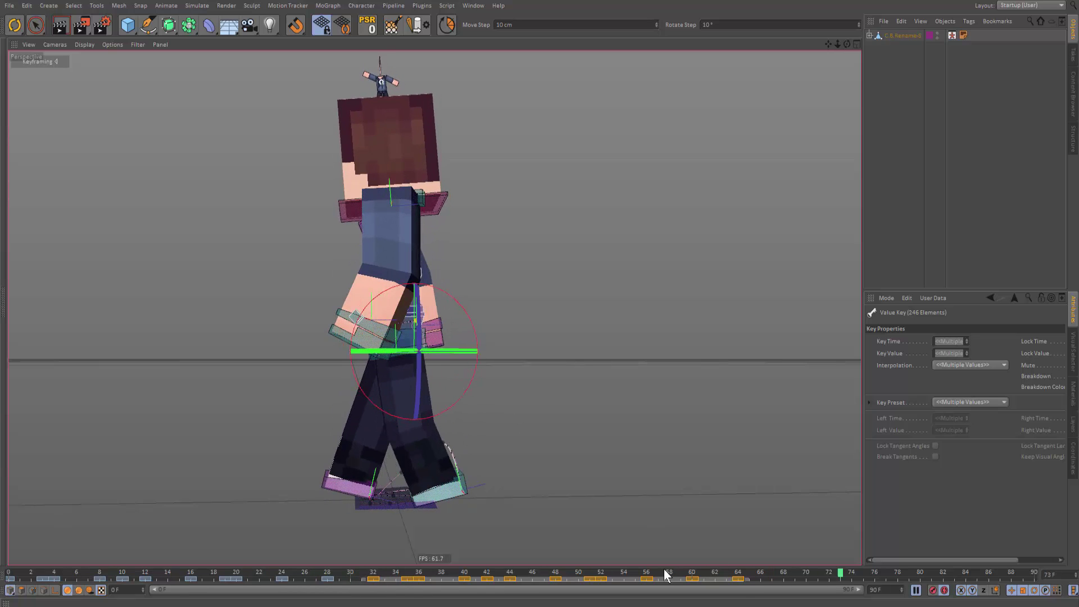
Duplicate the walk keyframes again from frames 64 and 128, extending the timeline so the walk repeats up to frame 256.
{"action": "left_click_drag", "start_coordinate": [758, 579], "coordinate": [8, 603]}
{"action": "left_click_drag", "start_coordinate": [137, 580], "coordinate": [689, 578], "text": "ctrl"}
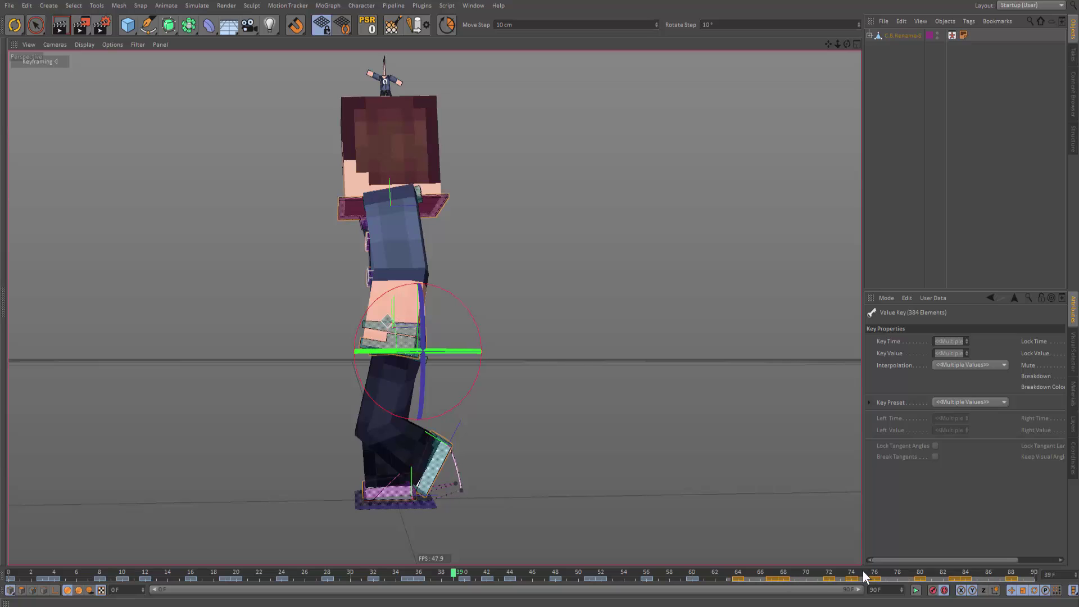
{"action": "left_click_drag", "start_coordinate": [862, 571], "coordinate": [869, 574], "text": "ctrl"}
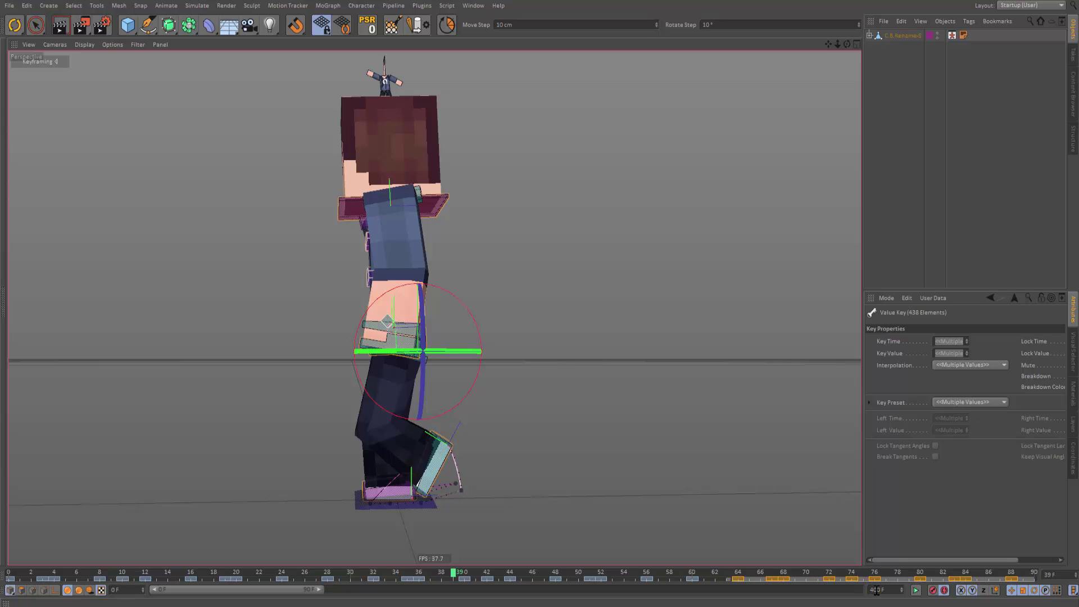
{"action": "left_click_drag", "start_coordinate": [403, 594], "coordinate": [497, 590]}
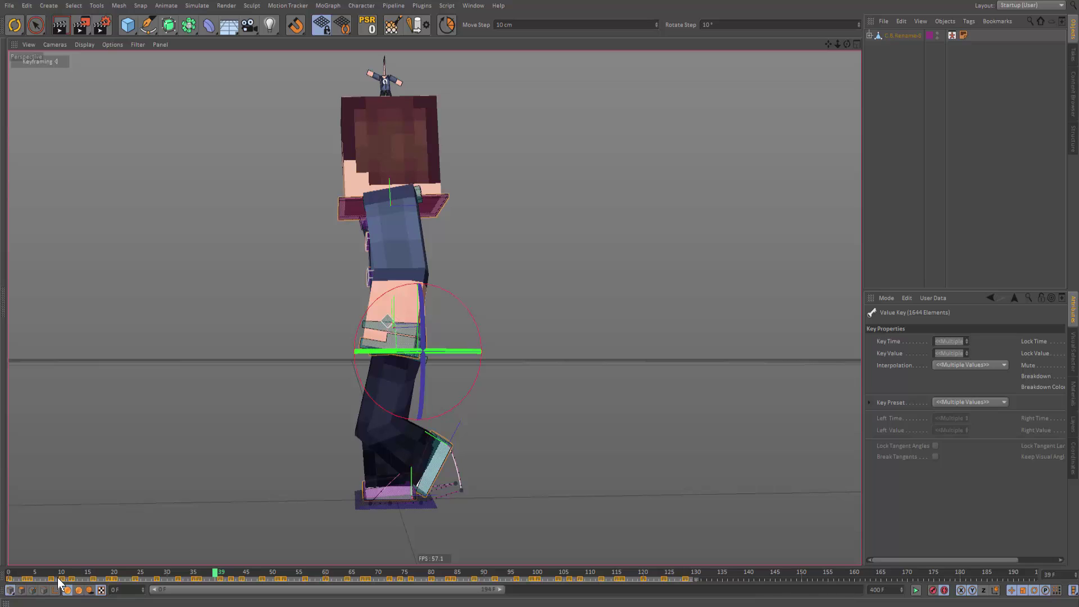
{"action": "left_click_drag", "start_coordinate": [58, 578], "coordinate": [711, 590], "text": "ctrl"}
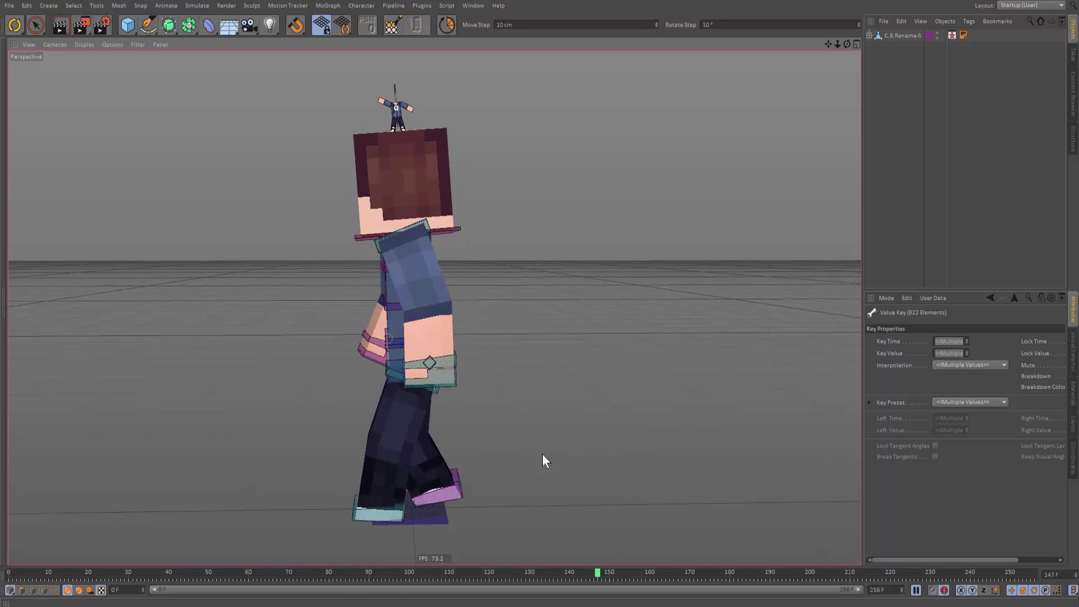
Select the character's root controller and scrub through the whole animation from frame 0 to 256.
{"action": "left_click", "coordinate": [433, 527]}
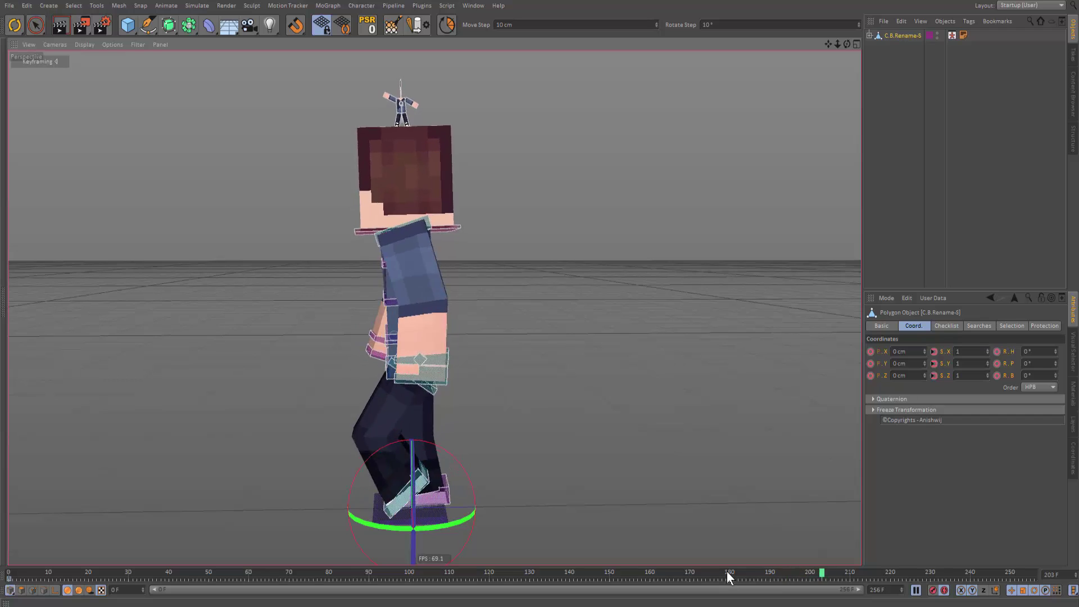
{"action": "left_click_drag", "start_coordinate": [653, 573], "coordinate": [9, 572]}
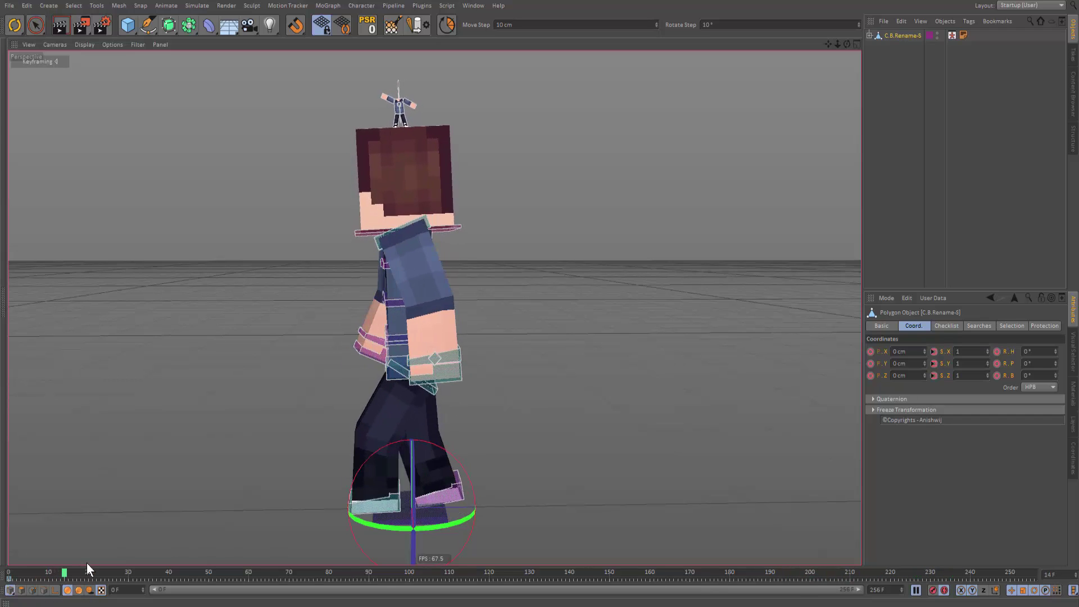
{"action": "key", "text": "F8"}
{"action": "left_click_drag", "start_coordinate": [75, 576], "coordinate": [1036, 544]}
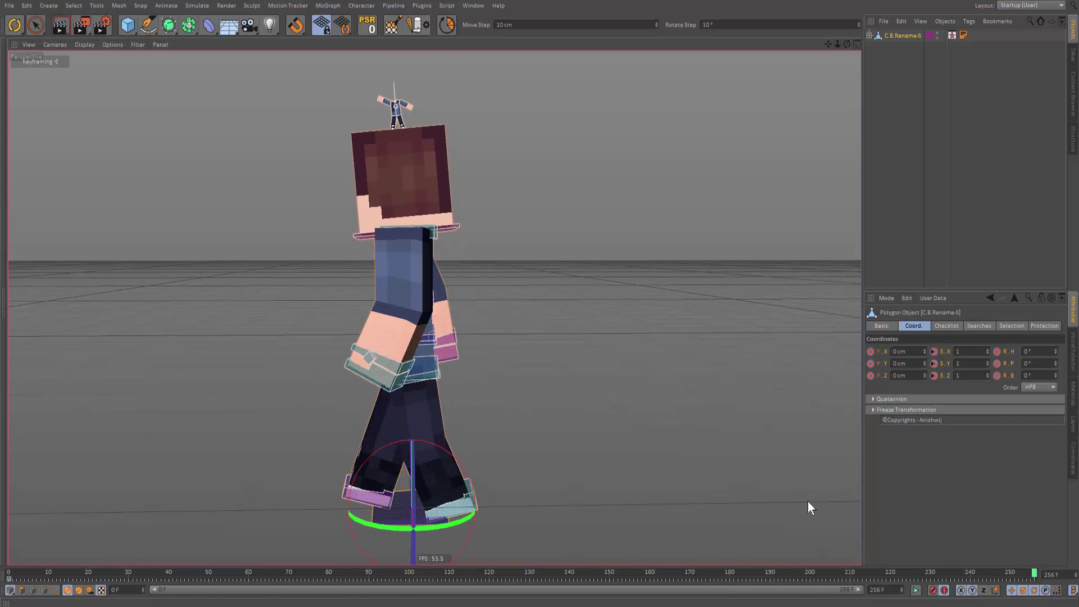
Try to move the whole character forward along its Z axis at frame 231.
{"action": "left_click_drag", "start_coordinate": [435, 308], "coordinate": [513, 373], "text": "alt"}
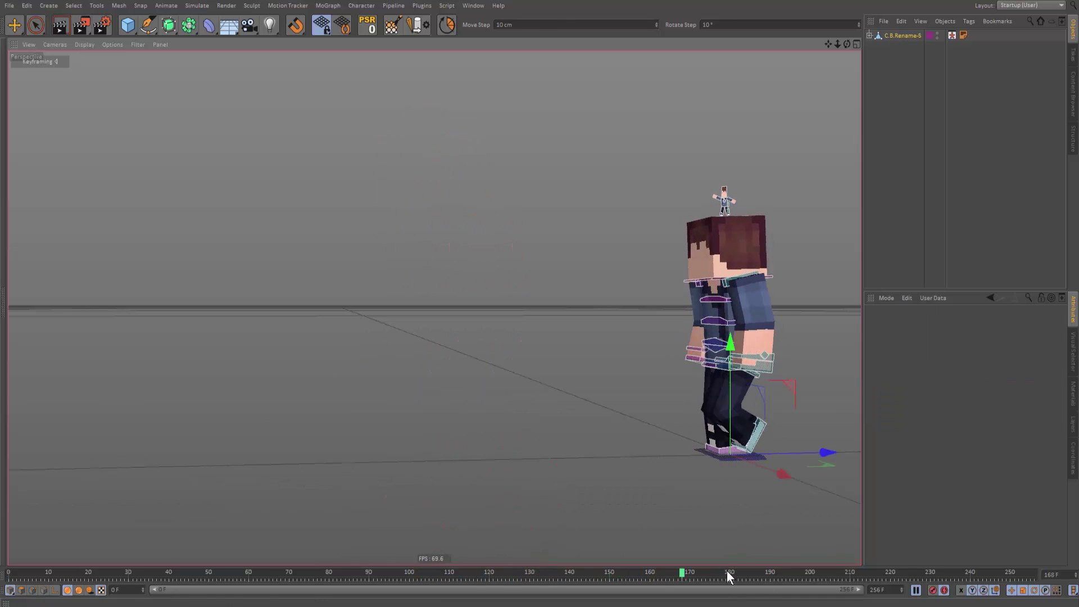
{"action": "key", "text": "F8"}
{"action": "left_click_drag", "start_coordinate": [728, 575], "coordinate": [934, 574]}
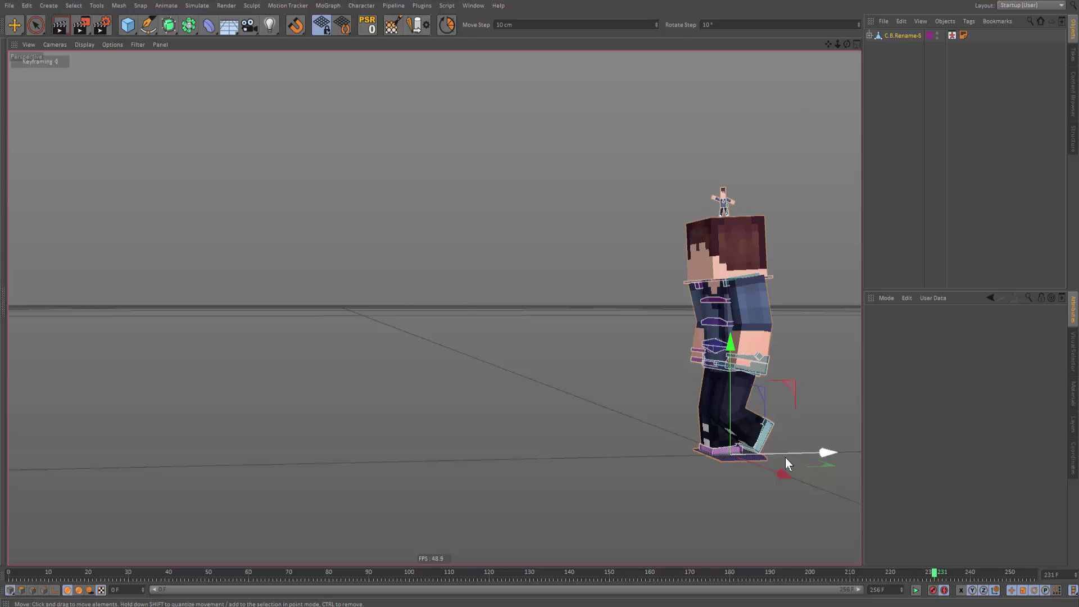
{"action": "left_click_drag", "start_coordinate": [785, 457], "coordinate": [592, 470]}
{"action": "key", "text": "ctrl+z"}
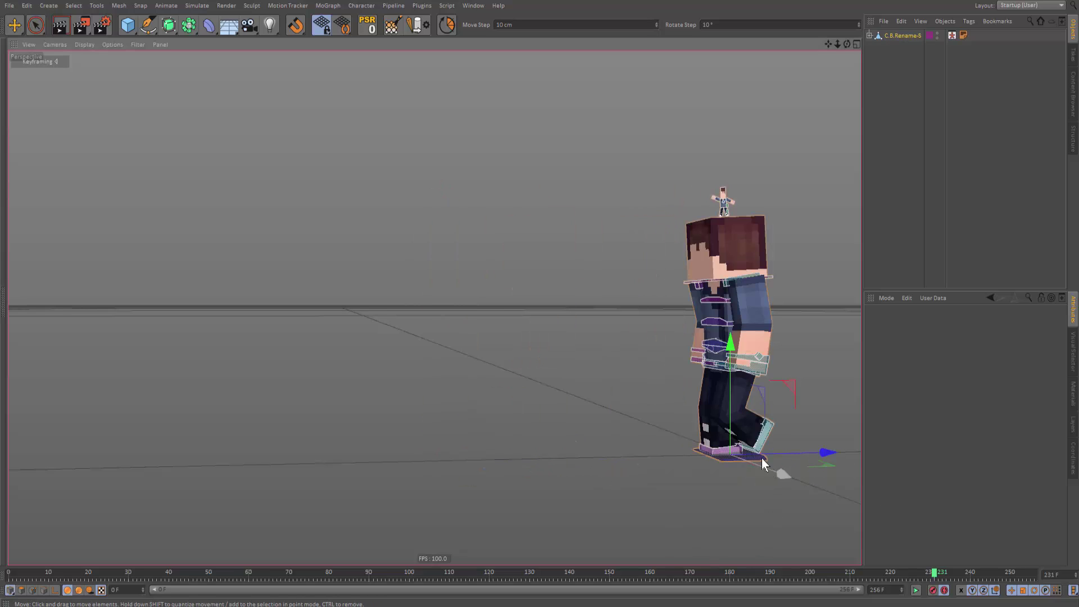
Try to move the whole character forward along its Z axis at frame 256.
{"action": "middle_click_drag", "start_coordinate": [761, 458], "coordinate": [761, 466], "text": "alt"}
{"action": "left_click_drag", "start_coordinate": [945, 575], "coordinate": [1026, 574]}
{"action": "left_click", "coordinate": [1034, 573]}
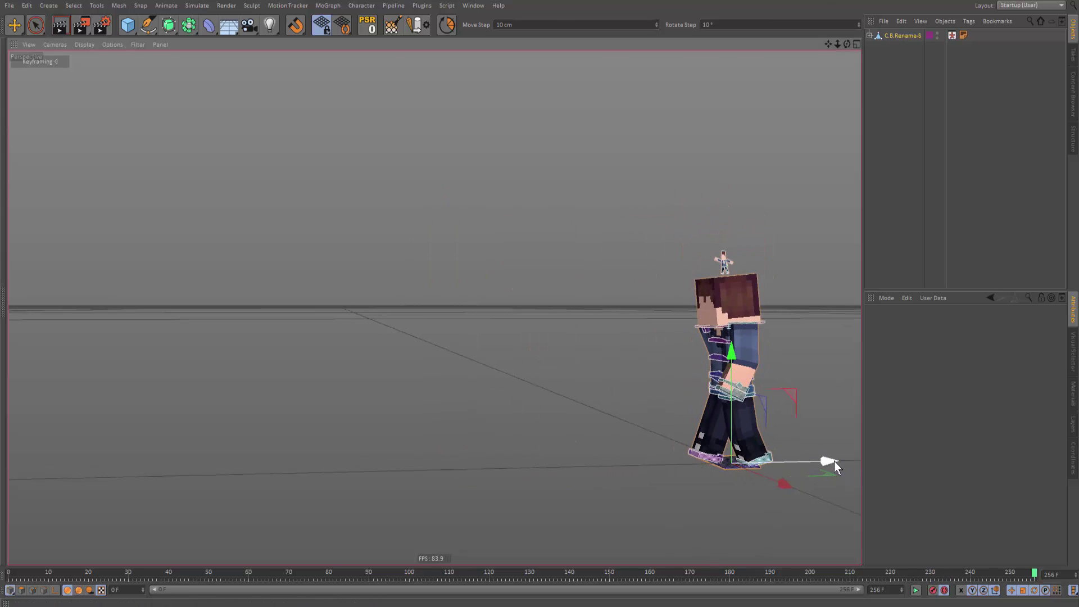
{"action": "left_click_drag", "start_coordinate": [831, 463], "coordinate": [213, 515]}
{"action": "middle_click_drag", "start_coordinate": [366, 470], "coordinate": [521, 479], "text": "alt"}
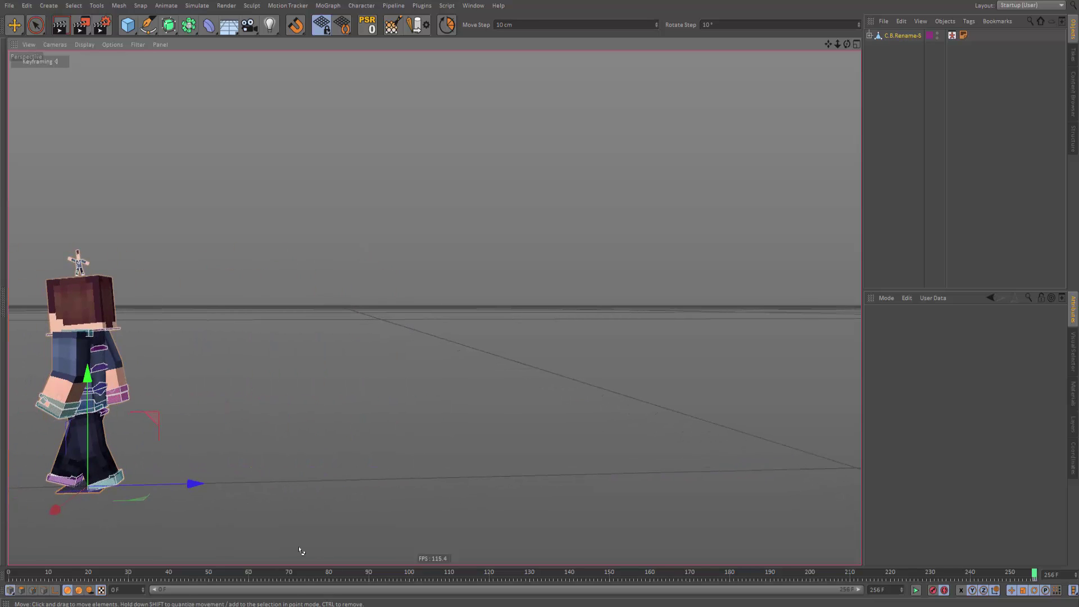
{"action": "key", "text": "ctrl+z"}
{"action": "key", "text": "F8"}
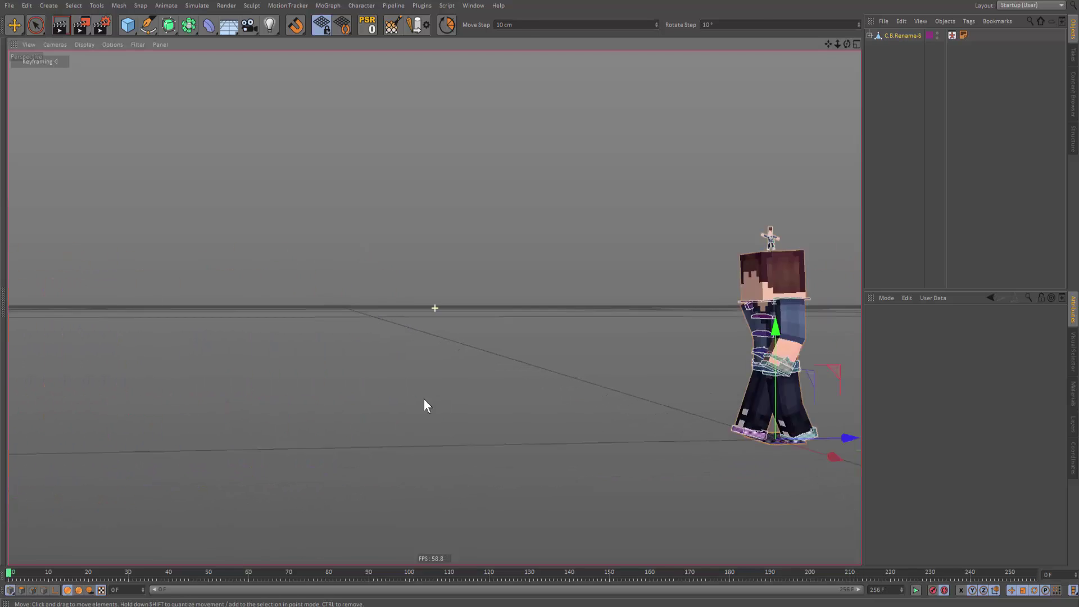
Key the character's root controller at frame 0 and key it moved forward along the Z axis at frame 256.
{"action": "left_click_drag", "start_coordinate": [86, 578], "coordinate": [2, 573]}
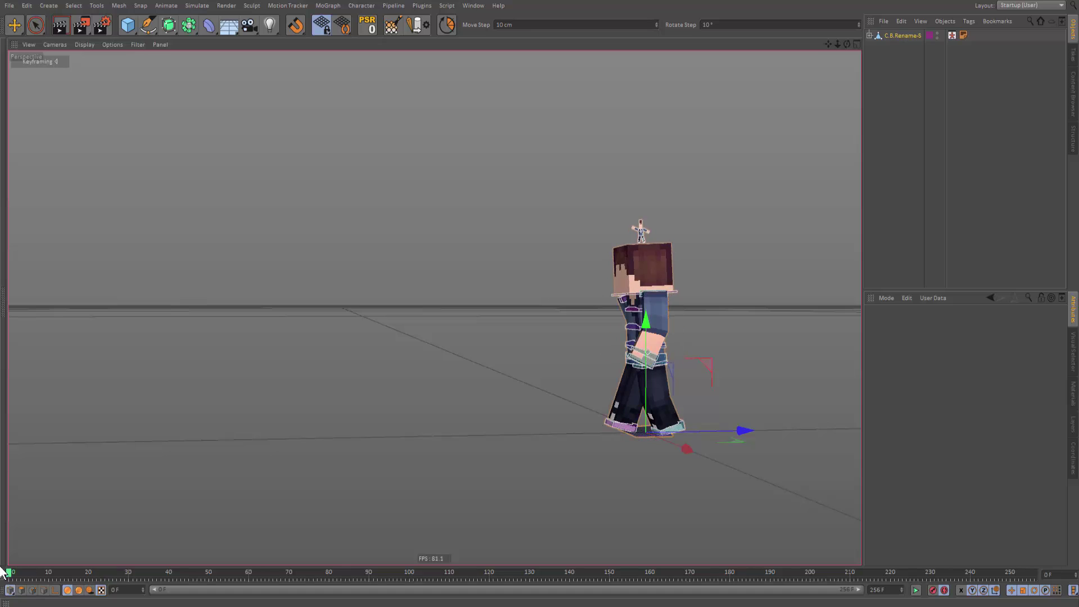
{"action": "left_click_drag", "start_coordinate": [945, 573], "coordinate": [1035, 575]}
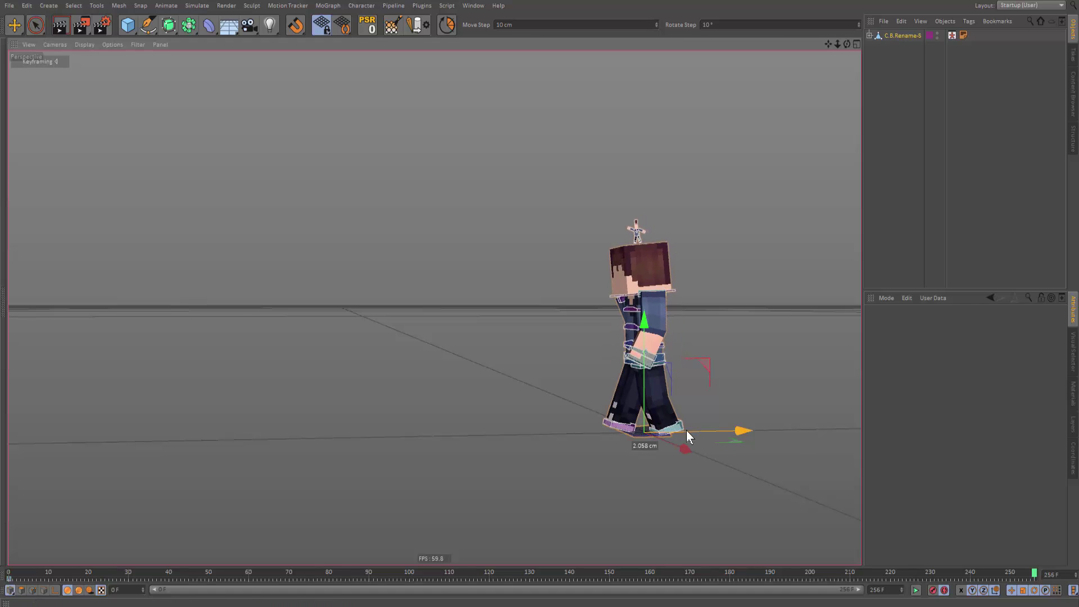
{"action": "left_click_drag", "start_coordinate": [741, 431], "coordinate": [416, 412]}
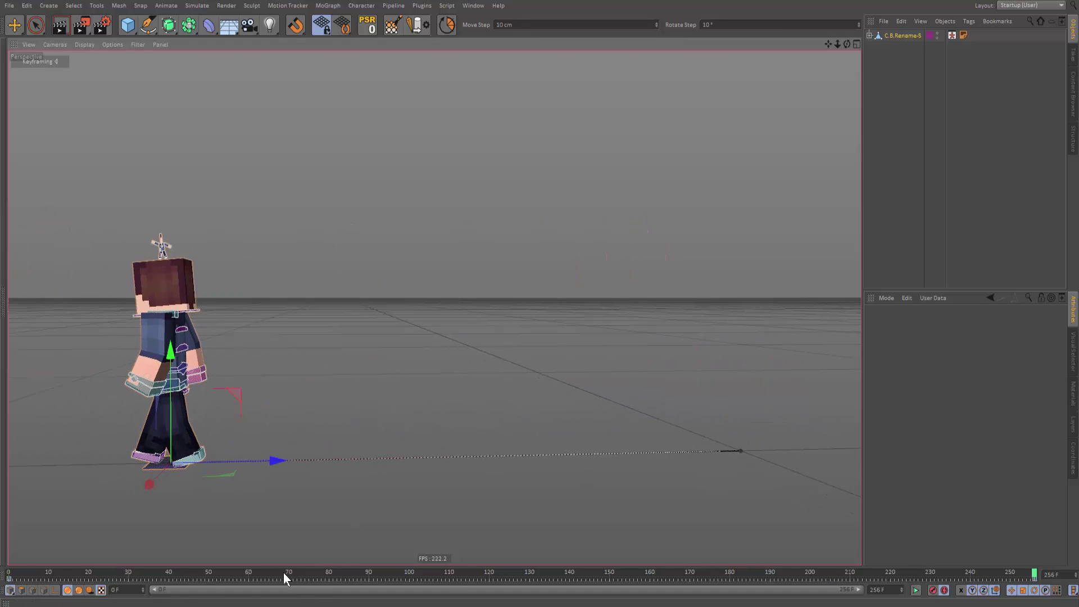
Set the root controller's movement keys to Linear interpolation and play the walk.
{"action": "left_click", "coordinate": [10, 573]}
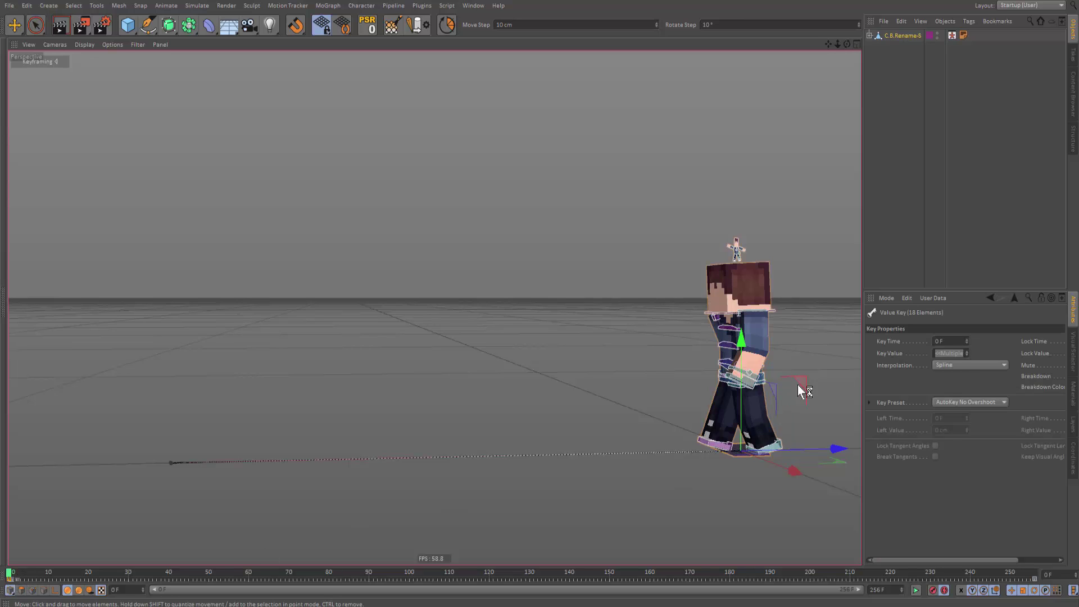
{"action": "left_click_drag", "start_coordinate": [698, 577], "coordinate": [8, 576]}
{"action": "key", "text": "F8"}
Check the feet for sliding around frame 138 and move the character slightly farther forward along its Z axis at frame 256.
{"action": "left_click_drag", "start_coordinate": [665, 455], "coordinate": [826, 396], "text": "alt"}
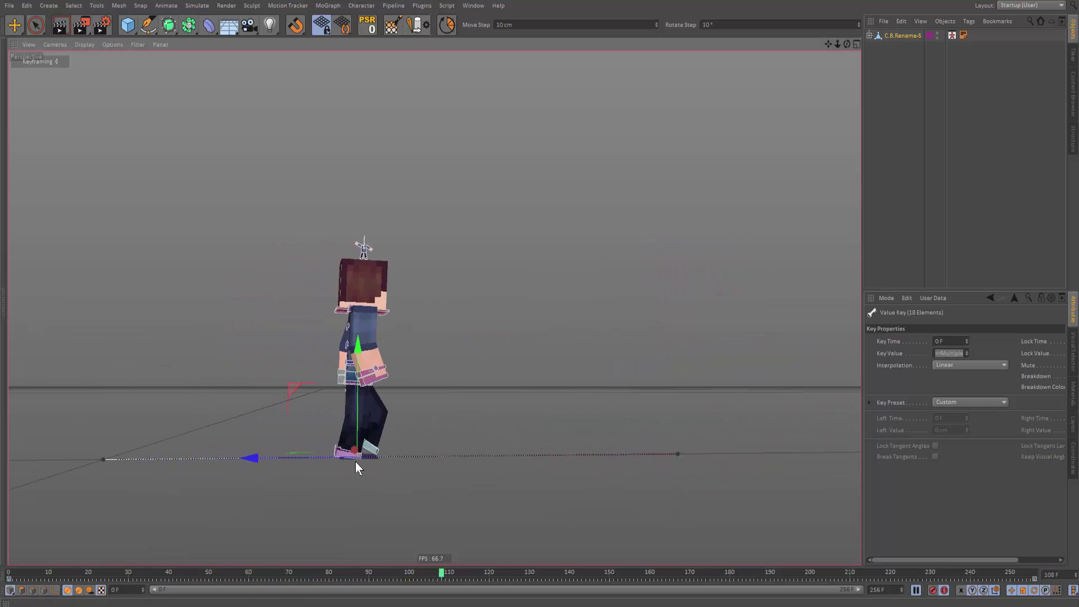
{"action": "right_click_drag", "start_coordinate": [355, 461], "coordinate": [598, 461], "text": "alt"}
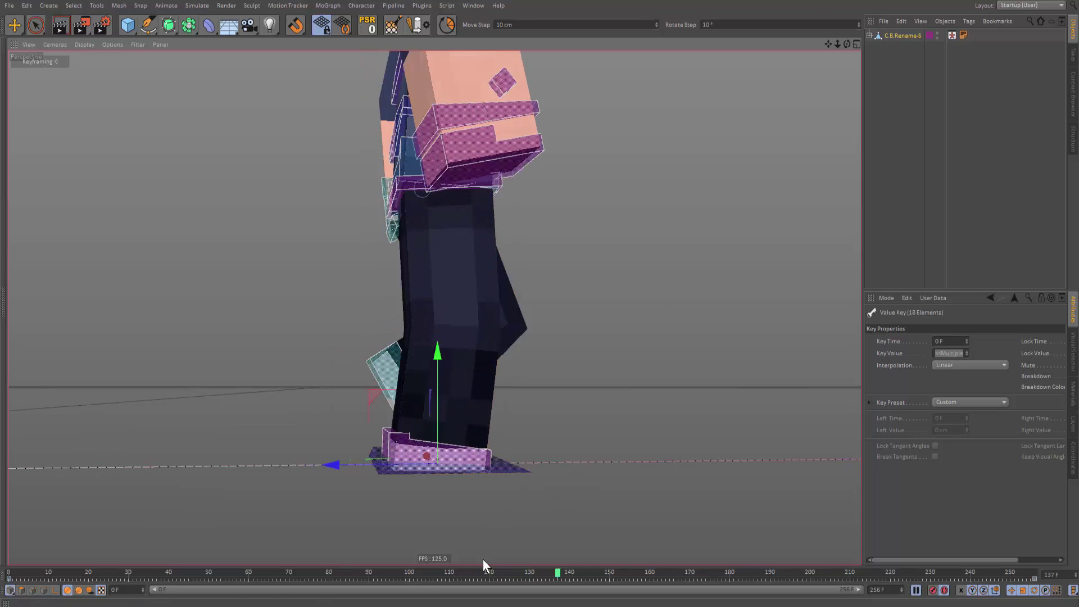
{"action": "left_click_drag", "start_coordinate": [534, 572], "coordinate": [562, 570]}
{"action": "right_click_drag", "start_coordinate": [396, 494], "coordinate": [289, 504], "text": "alt"}
{"action": "right_click_drag", "start_coordinate": [353, 492], "coordinate": [315, 495], "text": "alt"}
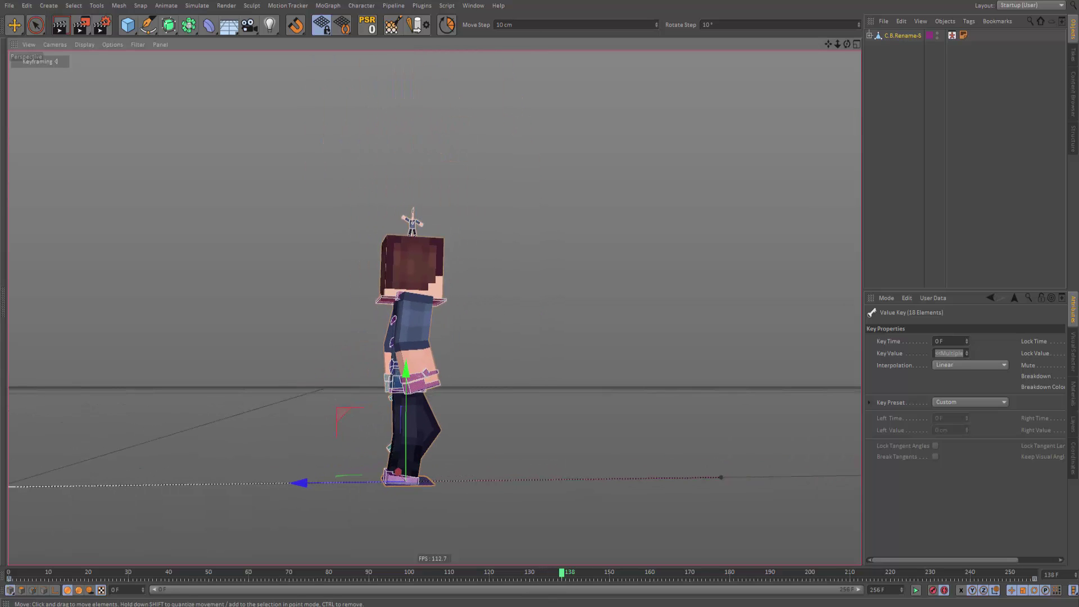
{"action": "left_click", "coordinate": [1028, 575]}
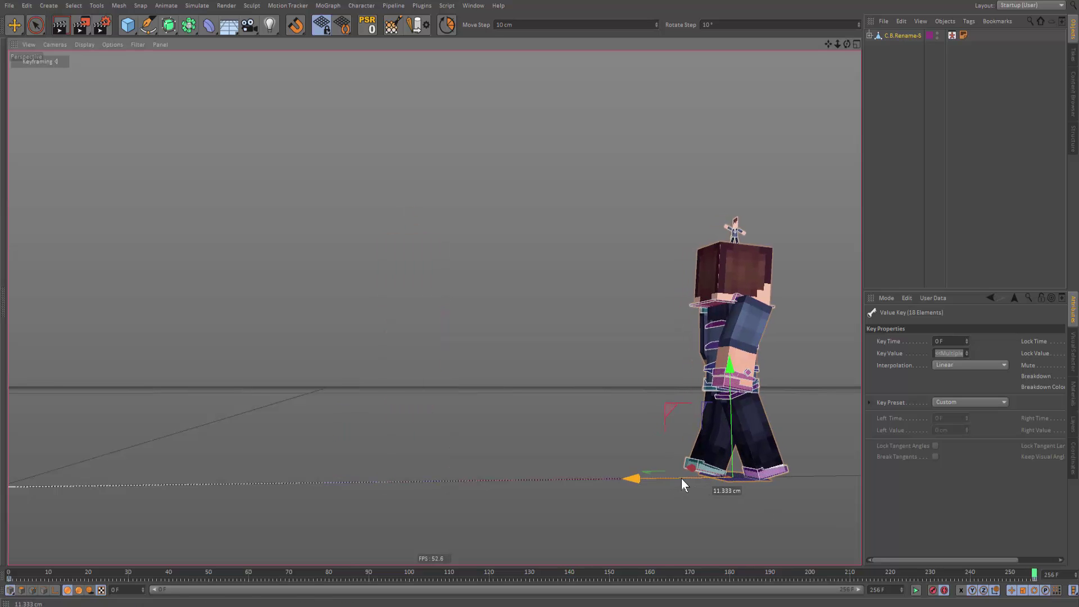
{"action": "left_click_drag", "start_coordinate": [926, 568], "coordinate": [306, 572]}
{"action": "scroll", "coordinate": [270, 538], "scroll_direction": "up", "scroll_amount": 5}
{"action": "scroll", "coordinate": [93, 504], "scroll_direction": "down", "scroll_amount": 5}
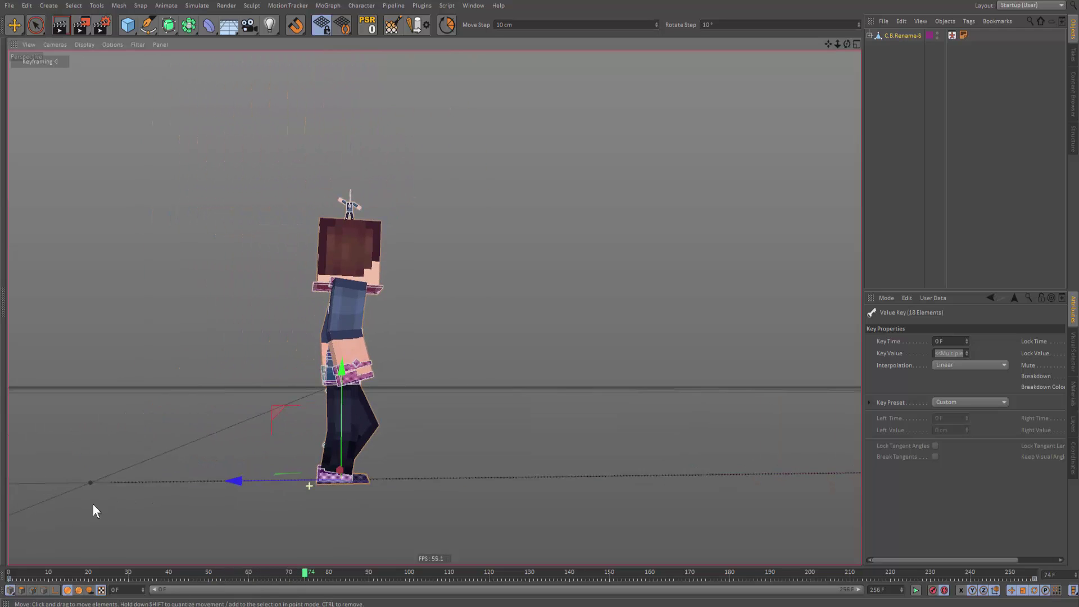
Extend the character's forward travel at frame 256 in two further adjustments, checking the foot contact mid-walk between them.
{"action": "left_click", "coordinate": [1037, 574]}
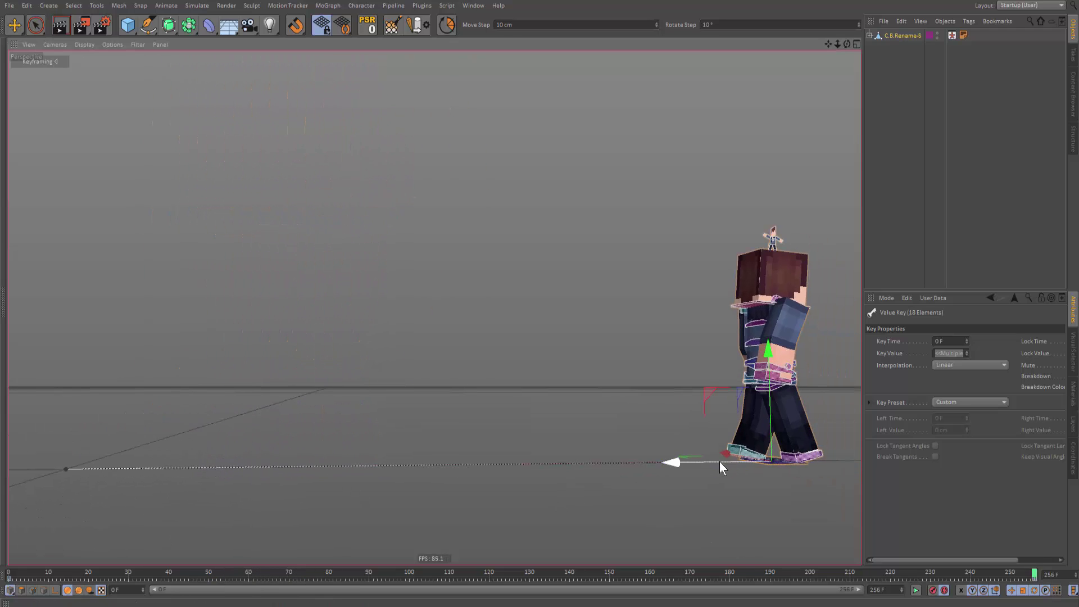
{"action": "left_click_drag", "start_coordinate": [720, 465], "coordinate": [811, 472]}
{"action": "left_click_drag", "start_coordinate": [555, 573], "coordinate": [403, 575]}
{"action": "scroll", "coordinate": [390, 451], "scroll_direction": "up", "scroll_amount": 5}
{"action": "scroll", "coordinate": [261, 451], "scroll_direction": "down", "scroll_amount": 5}
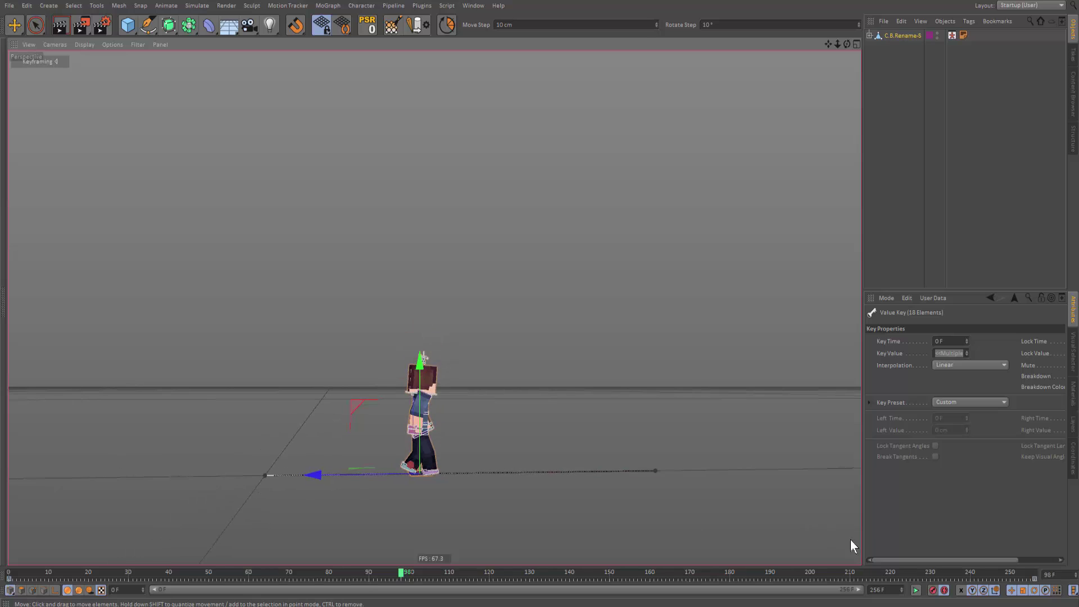
{"action": "left_click_drag", "start_coordinate": [983, 573], "coordinate": [1041, 582]}
{"action": "left_click_drag", "start_coordinate": [636, 470], "coordinate": [672, 471]}
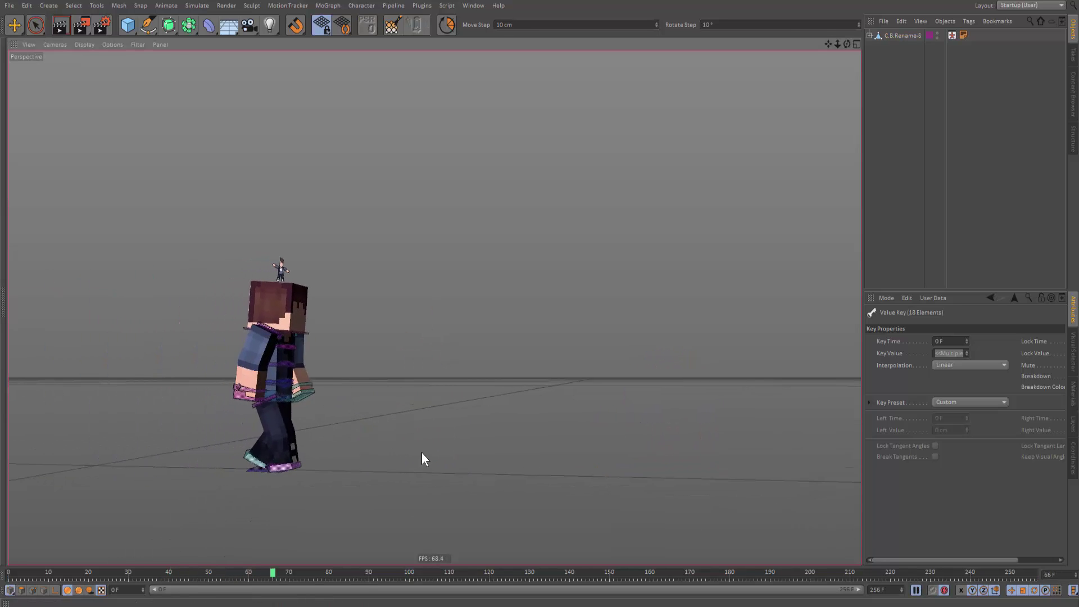
Play the forward walk in a loop and examine the character's foot contact with the ground from several angles.
{"action": "left_click_drag", "start_coordinate": [407, 449], "coordinate": [461, 469], "text": "alt"}
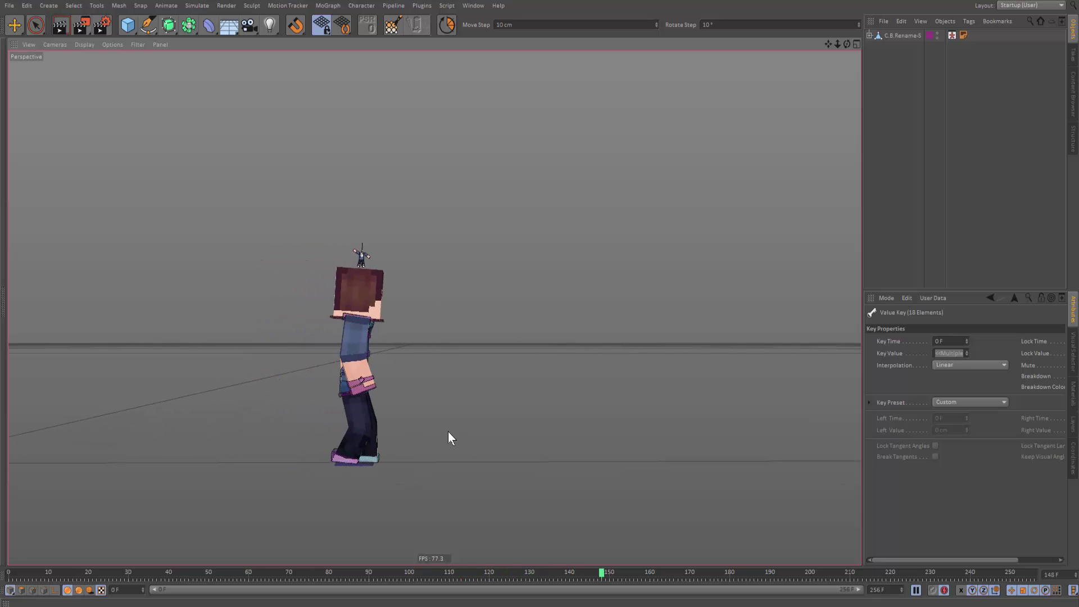
{"action": "middle_click_drag", "start_coordinate": [497, 447], "coordinate": [272, 433], "text": "alt"}
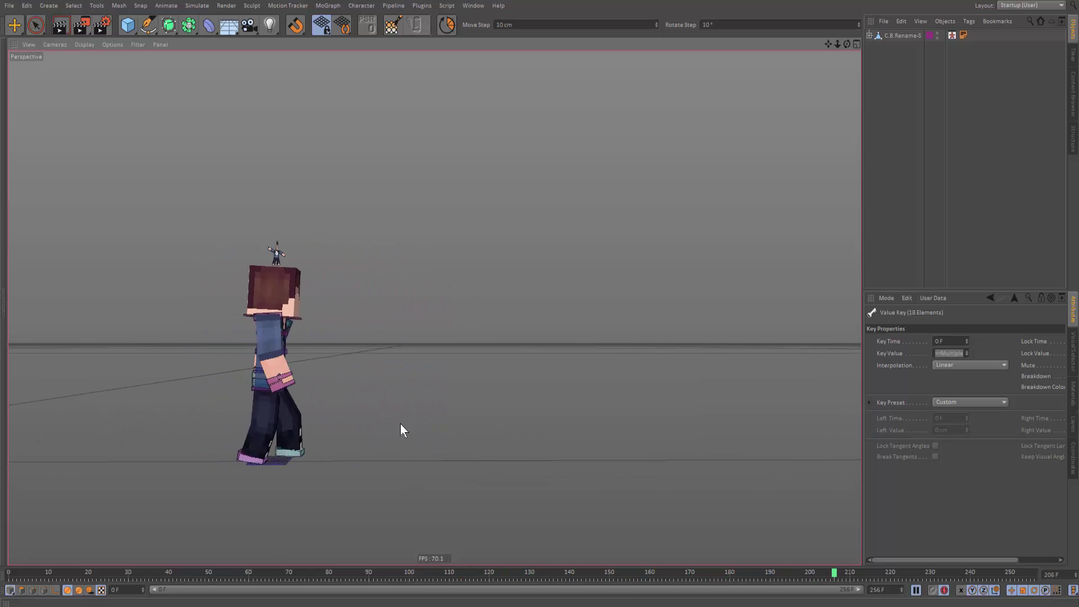
{"action": "left_click_drag", "start_coordinate": [510, 382], "coordinate": [534, 436], "text": "alt"}
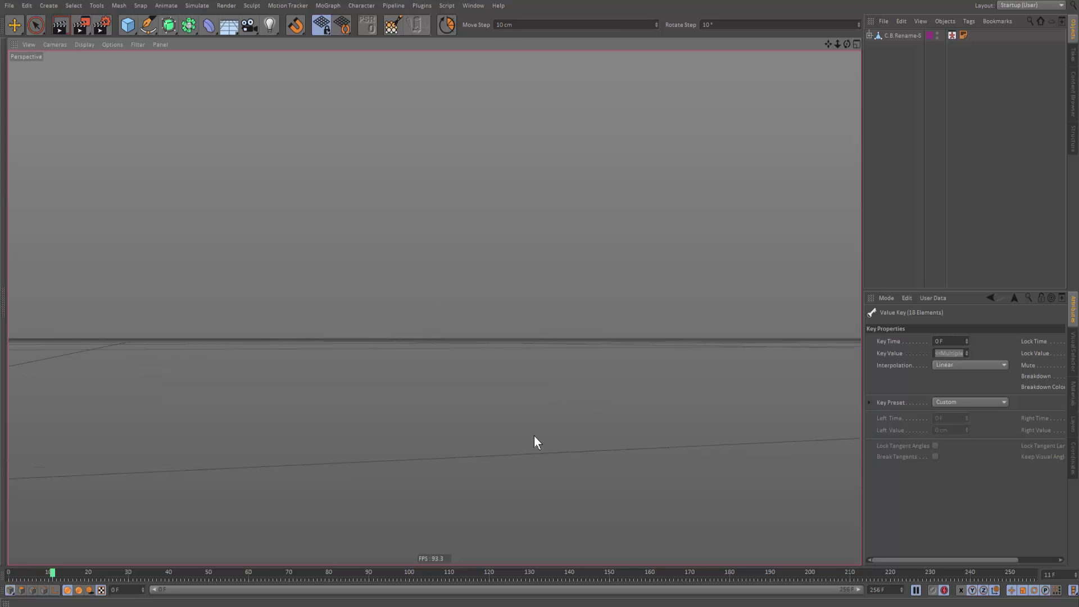
{"action": "left_click_drag", "start_coordinate": [624, 454], "coordinate": [514, 506], "text": "alt"}
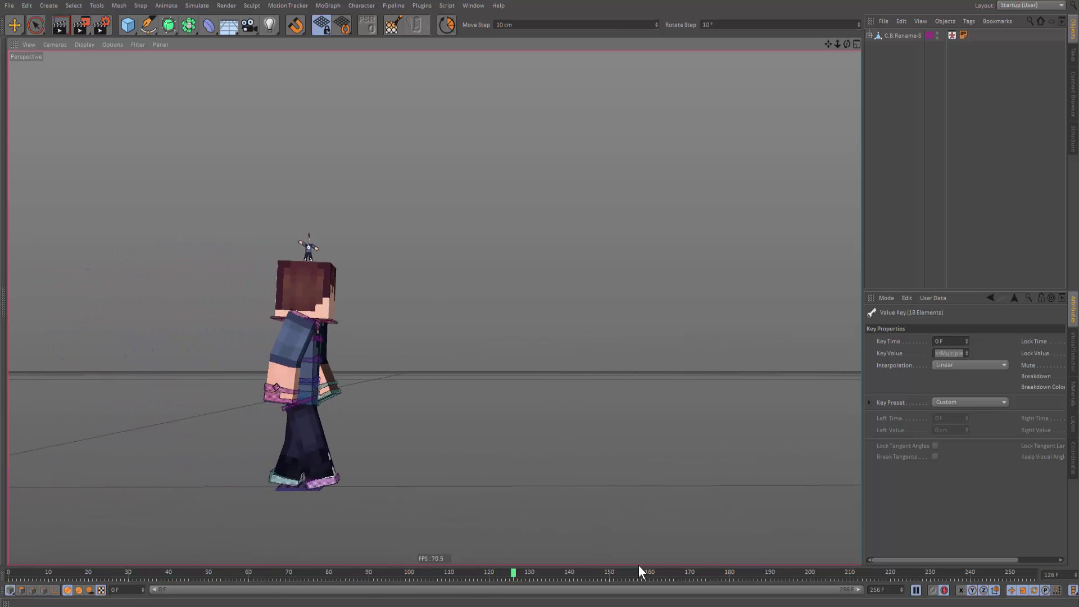
{"action": "middle_click_drag", "start_coordinate": [639, 504], "coordinate": [590, 487], "text": "alt"}
{"action": "left_click_drag", "start_coordinate": [578, 464], "coordinate": [431, 464], "text": "alt"}
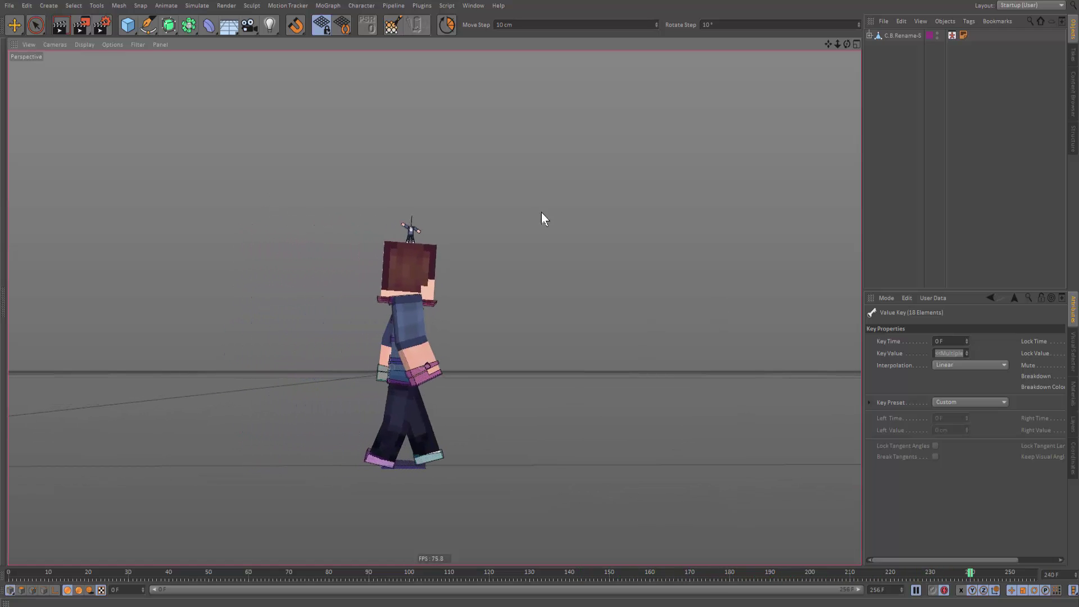
{"action": "middle_click_drag", "start_coordinate": [555, 315], "coordinate": [671, 305], "text": "alt"}
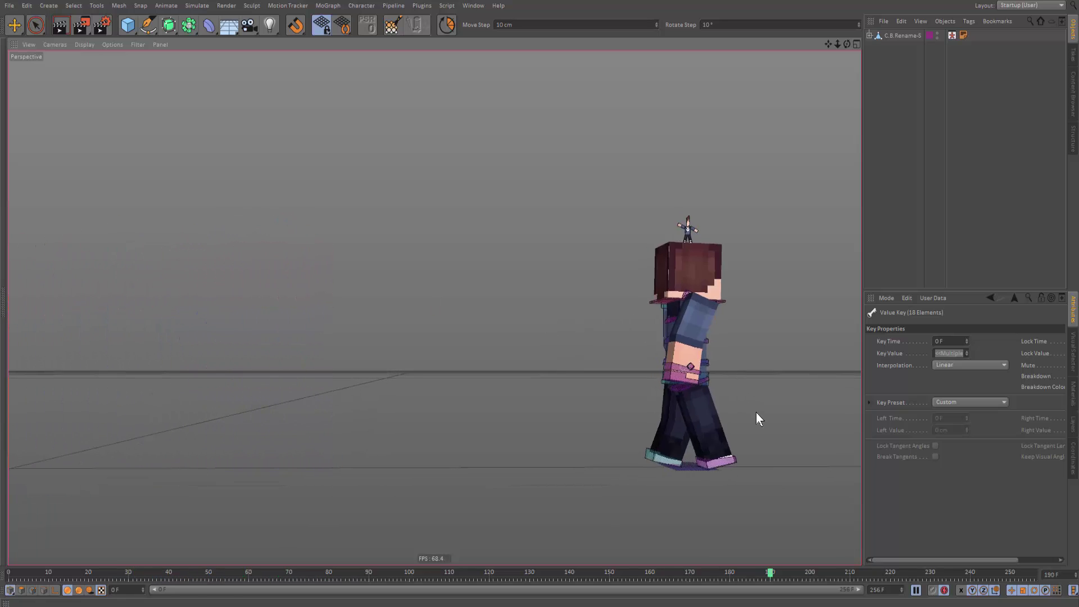
{"action": "middle_click_drag", "start_coordinate": [757, 413], "coordinate": [356, 276], "text": "alt"}
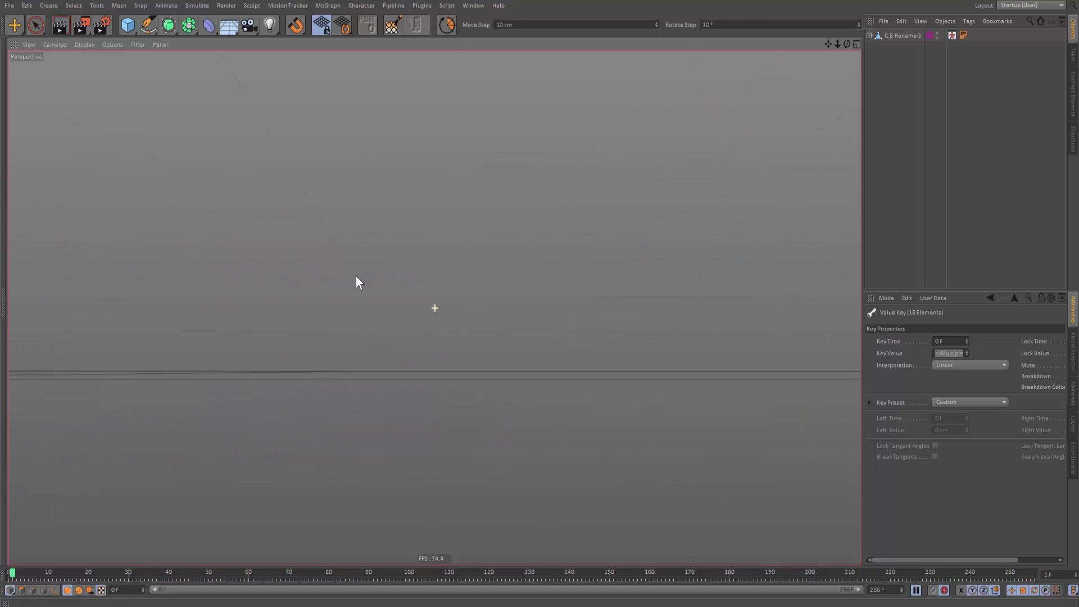
{"action": "left_click_drag", "start_coordinate": [251, 535], "coordinate": [763, 474], "text": "alt"}
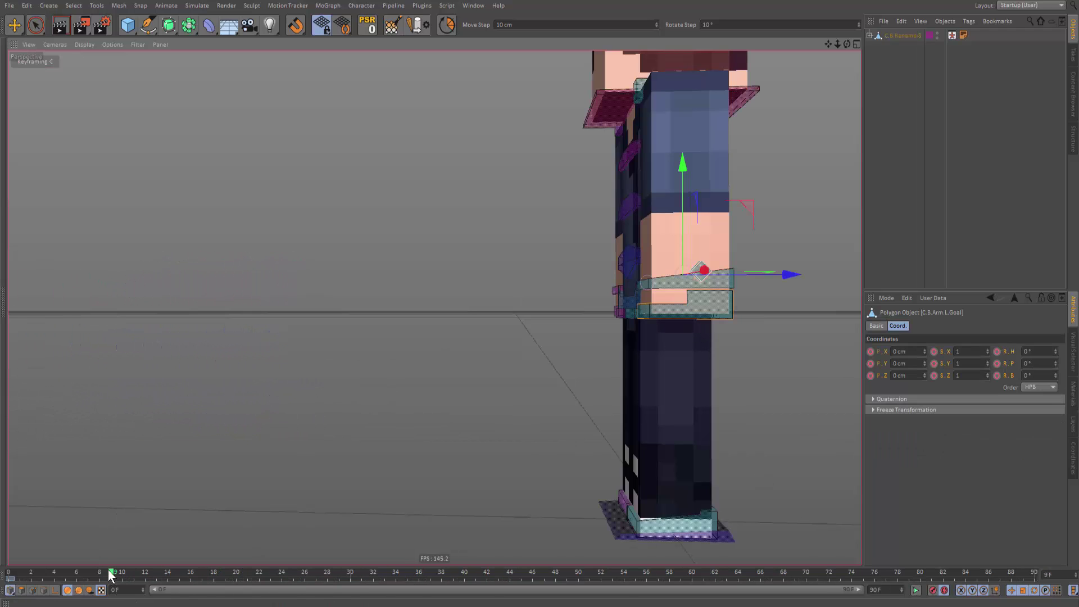
Swing the left hand controller forward at frame 0 to about Y 1.16 cm and Z -7.99 cm.
{"action": "left_click_drag", "start_coordinate": [111, 575], "coordinate": [8, 574]}
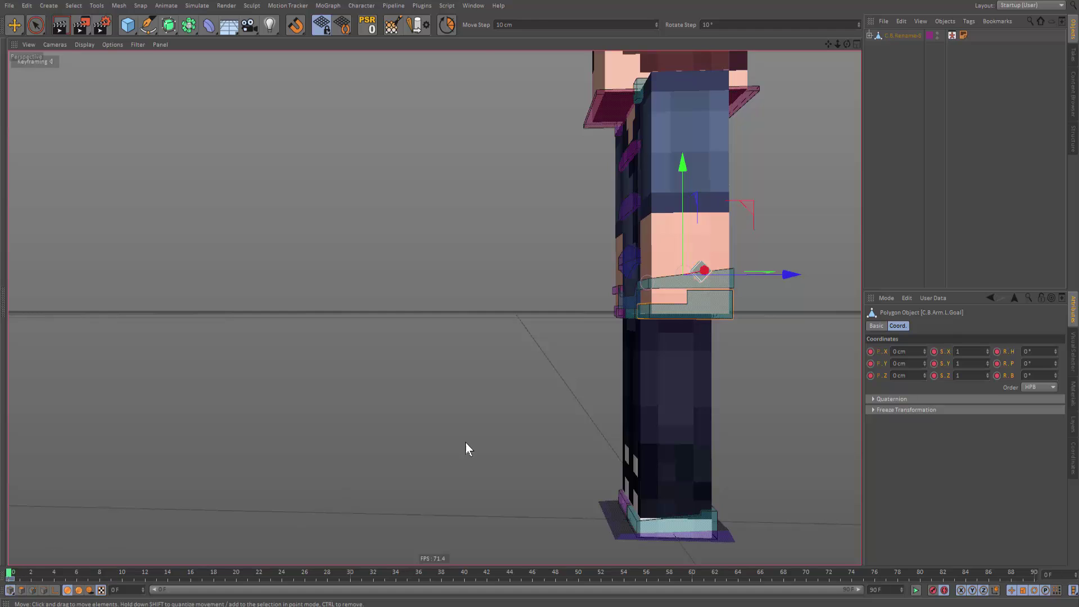
{"action": "middle_click_drag", "start_coordinate": [539, 335], "coordinate": [463, 356], "text": "alt"}
{"action": "left_click_drag", "start_coordinate": [677, 299], "coordinate": [613, 289]}
{"action": "middle_click_drag", "start_coordinate": [596, 320], "coordinate": [533, 315], "text": "alt"}
{"action": "left_click_drag", "start_coordinate": [557, 306], "coordinate": [521, 302], "text": "alt"}
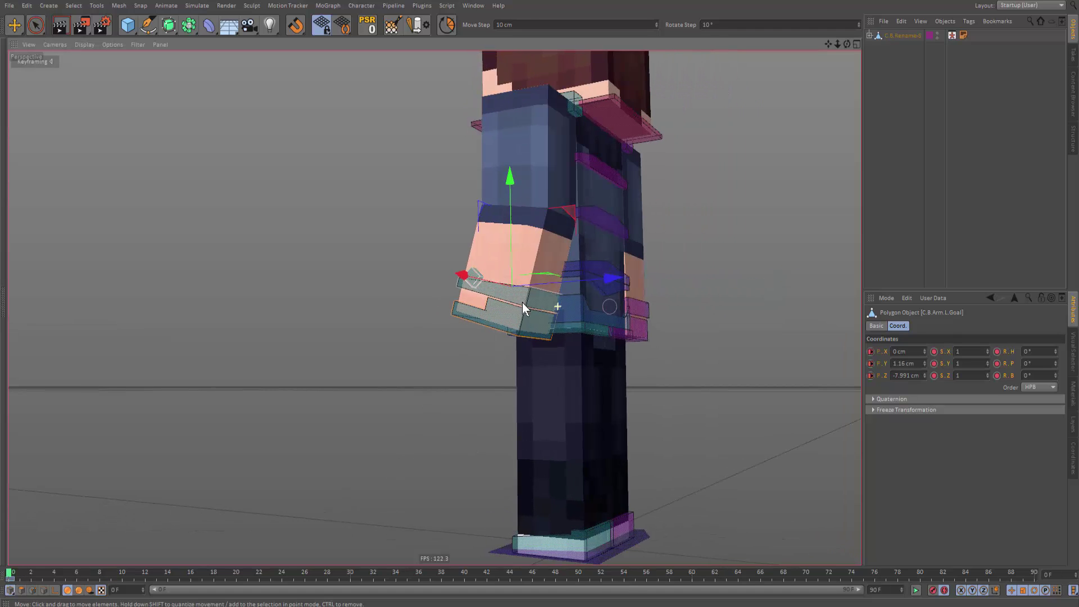
Swing the right arm backward and move the main body controller forward to Z -23.536 cm at frame 0.
{"action": "left_click", "coordinate": [647, 327]}
{"action": "middle_click_drag", "start_coordinate": [630, 311], "coordinate": [676, 295], "text": "alt"}
{"action": "mouse_move", "coordinate": [676, 293]}
{"action": "left_mouse_down"}
{"action": "mouse_move", "coordinate": [699, 294]}
{"action": "mouse_move", "coordinate": [676, 294]}
{"action": "left_mouse_up"}
{"action": "left_click_drag", "start_coordinate": [722, 221], "coordinate": [724, 214]}
{"action": "middle_click_drag", "start_coordinate": [621, 289], "coordinate": [617, 281], "text": "alt"}
{"action": "left_click", "coordinate": [632, 280]}
{"action": "left_click_drag", "start_coordinate": [617, 280], "coordinate": [607, 308], "text": "alt"}
{"action": "key", "text": "e"}
Step the right foot forward in front of the body and lower the main body controller to Y -2.172 cm.
{"action": "left_click", "coordinate": [655, 510]}
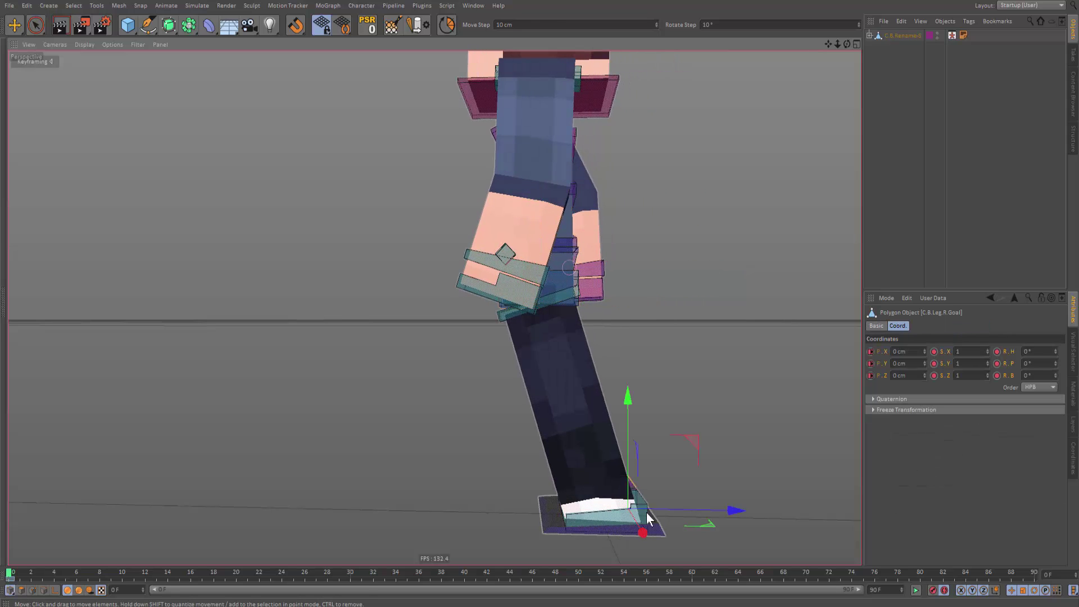
{"action": "left_click_drag", "start_coordinate": [656, 509], "coordinate": [618, 481]}
{"action": "left_click_drag", "start_coordinate": [662, 510], "coordinate": [565, 506]}
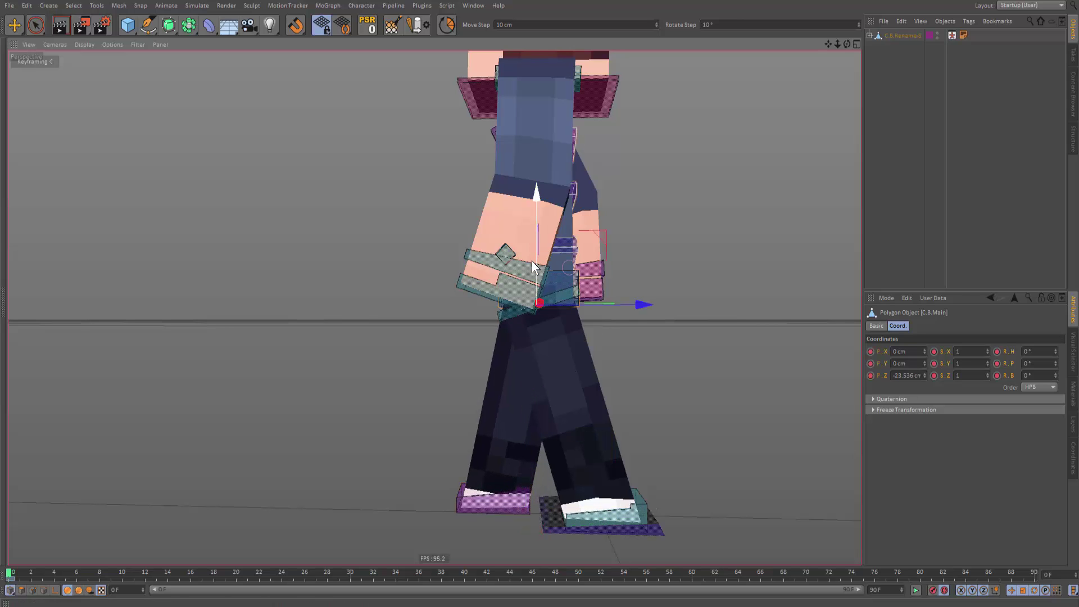
{"action": "left_click_drag", "start_coordinate": [532, 261], "coordinate": [532, 268]}
Pose the opposite step at frame 10, with the body at Z -68.314 cm, the left foot ahead and the right arm forward.
{"action": "left_click_drag", "start_coordinate": [63, 575], "coordinate": [101, 576]}
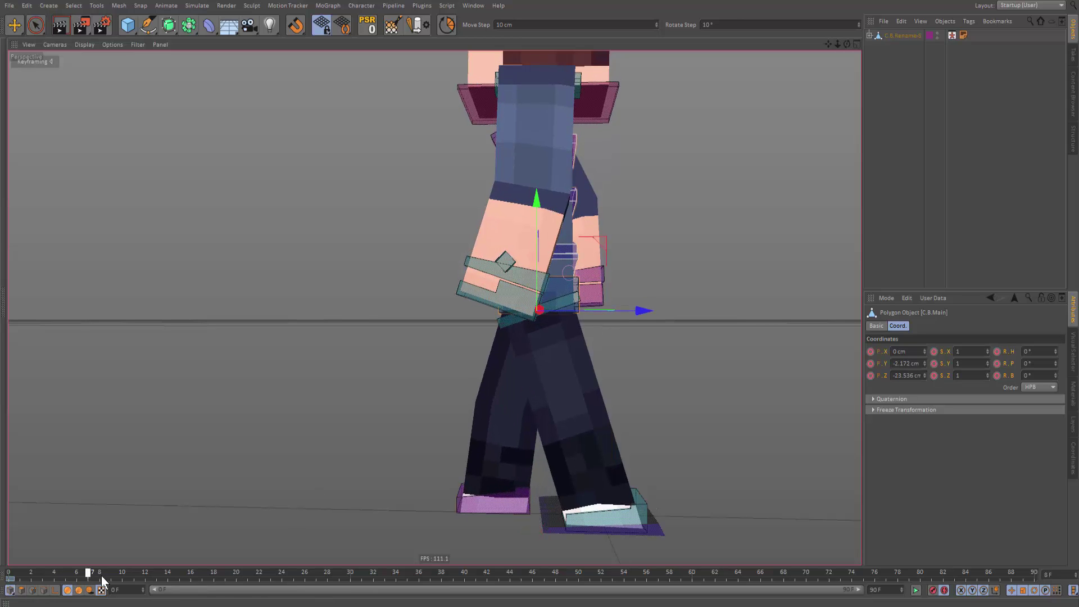
{"action": "left_click_drag", "start_coordinate": [603, 323], "coordinate": [548, 329]}
{"action": "left_click", "coordinate": [642, 518]}
{"action": "left_click_drag", "start_coordinate": [701, 519], "coordinate": [517, 469]}
{"action": "left_click", "coordinate": [462, 303]}
{"action": "left_click_drag", "start_coordinate": [507, 272], "coordinate": [513, 312]}
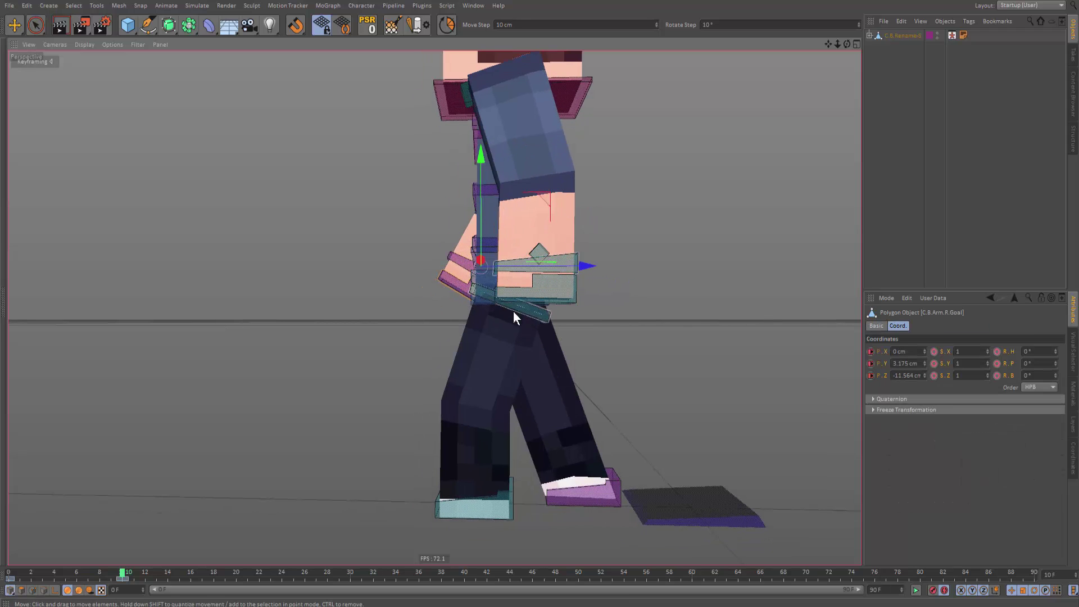
Move the main body controller forward at frame 20 and step the right foot ahead of it.
{"action": "left_click_drag", "start_coordinate": [197, 577], "coordinate": [257, 576]}
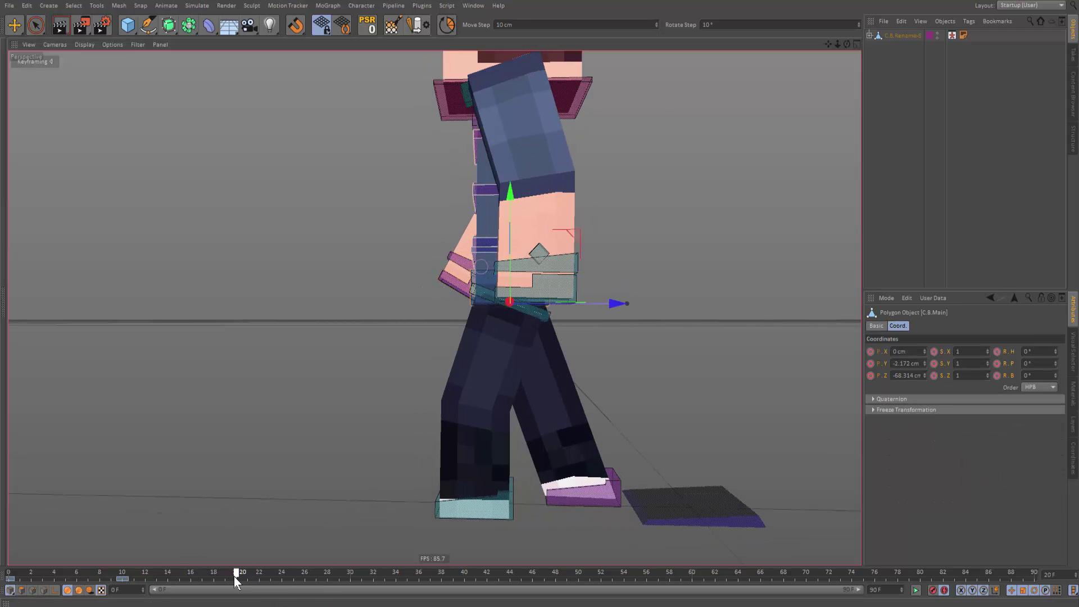
{"action": "middle_click_drag", "start_coordinate": [629, 473], "coordinate": [751, 522], "text": "alt"}
{"action": "left_click", "coordinate": [650, 364]}
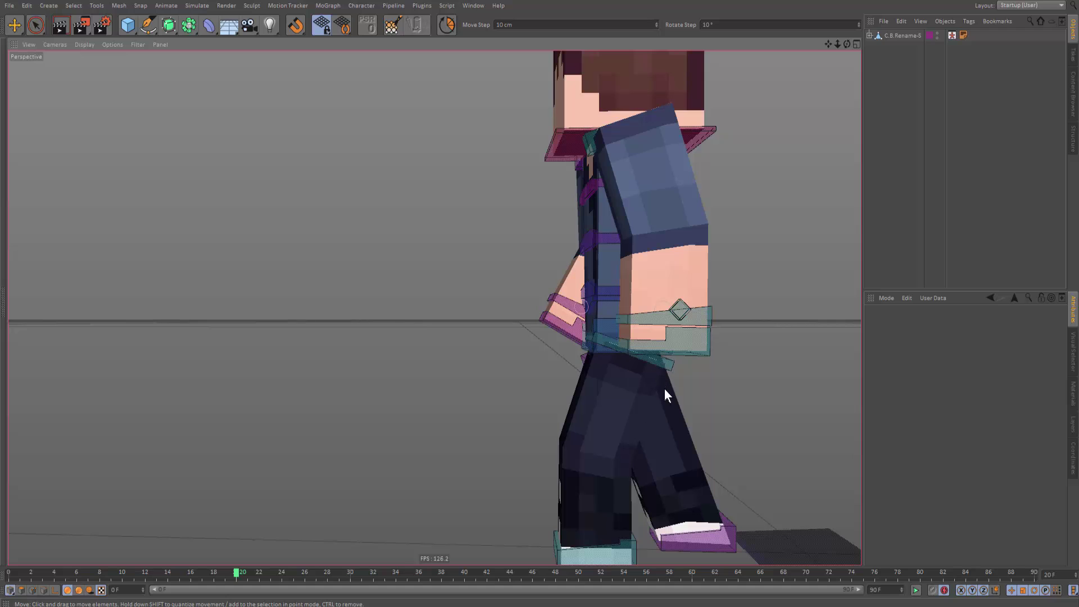
{"action": "middle_click_drag", "start_coordinate": [762, 404], "coordinate": [725, 380], "text": "alt"}
{"action": "left_click", "coordinate": [565, 316]}
{"action": "left_click_drag", "start_coordinate": [689, 323], "coordinate": [565, 323]}
{"action": "left_click", "coordinate": [658, 509]}
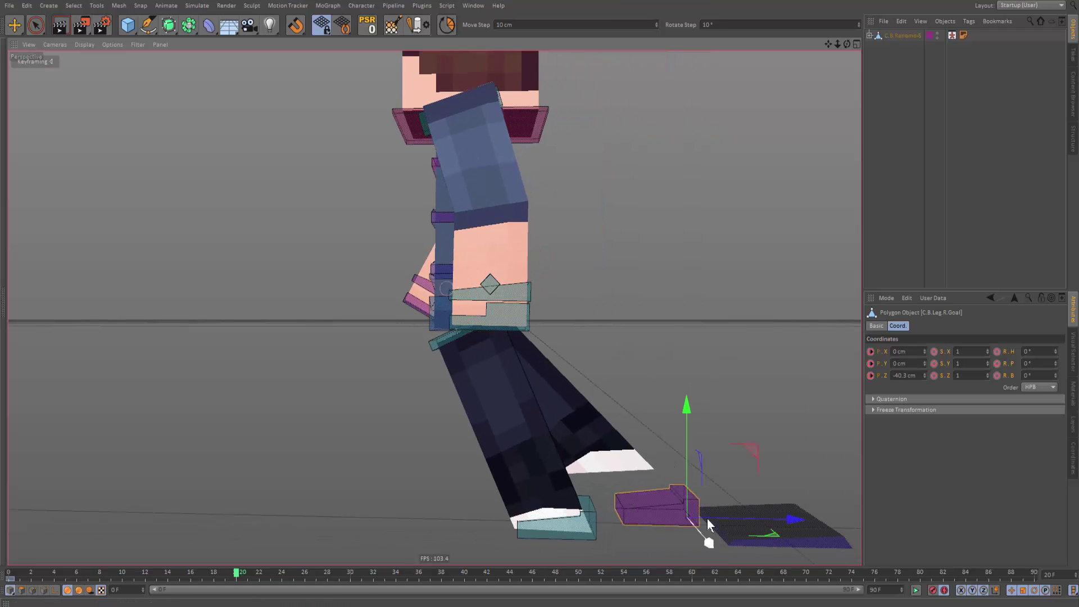
{"action": "left_click_drag", "start_coordinate": [707, 518], "coordinate": [490, 514]}
Swing the right arm backward at frame 20 and the left hand controller forward to Y 2.798 cm and Z -9.321 cm.
{"action": "left_click", "coordinate": [441, 317]}
{"action": "left_click_drag", "start_coordinate": [542, 333], "coordinate": [562, 328]}
{"action": "left_click", "coordinate": [534, 293]}
{"action": "left_click_drag", "start_coordinate": [534, 285], "coordinate": [489, 281]}
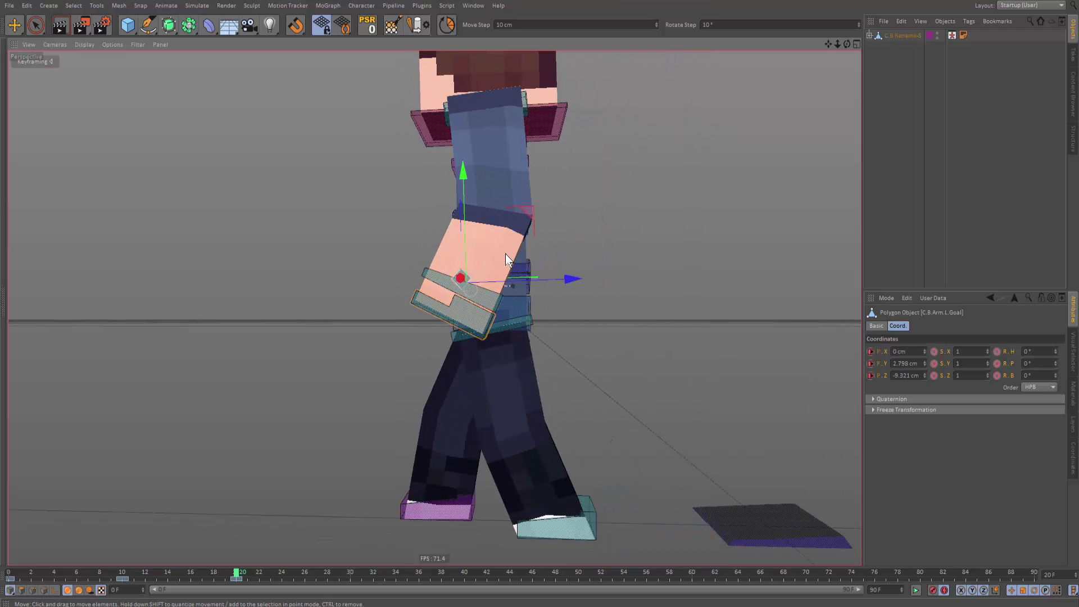
{"action": "left_click", "coordinate": [423, 288]}
Move the main body controller forward at frame 30 and step the left foot ahead of it.
{"action": "left_click_drag", "start_coordinate": [472, 332], "coordinate": [524, 372], "text": "alt"}
{"action": "middle_click_drag", "start_coordinate": [524, 373], "coordinate": [572, 385], "text": "alt"}
{"action": "left_click", "coordinate": [547, 312]}
{"action": "left_click_drag", "start_coordinate": [366, 574], "coordinate": [350, 574]}
{"action": "middle_click_drag", "start_coordinate": [590, 328], "coordinate": [629, 340], "text": "alt"}
{"action": "left_click_drag", "start_coordinate": [629, 340], "coordinate": [494, 397]}
{"action": "left_click", "coordinate": [647, 541]}
{"action": "left_click_drag", "start_coordinate": [702, 542], "coordinate": [487, 541]}
Swing the right arm forward and the left arm backward at frame 30, and play the walk.
{"action": "left_click", "coordinate": [510, 332]}
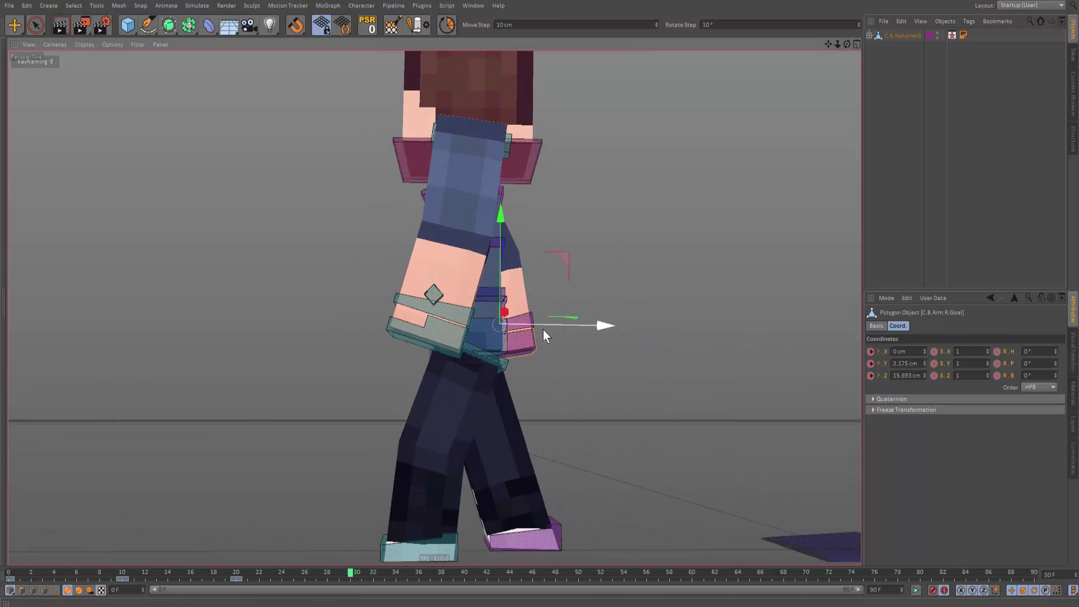
{"action": "left_click_drag", "start_coordinate": [542, 330], "coordinate": [445, 326]}
{"action": "left_click", "coordinate": [449, 323]}
{"action": "left_click_drag", "start_coordinate": [508, 310], "coordinate": [560, 309]}
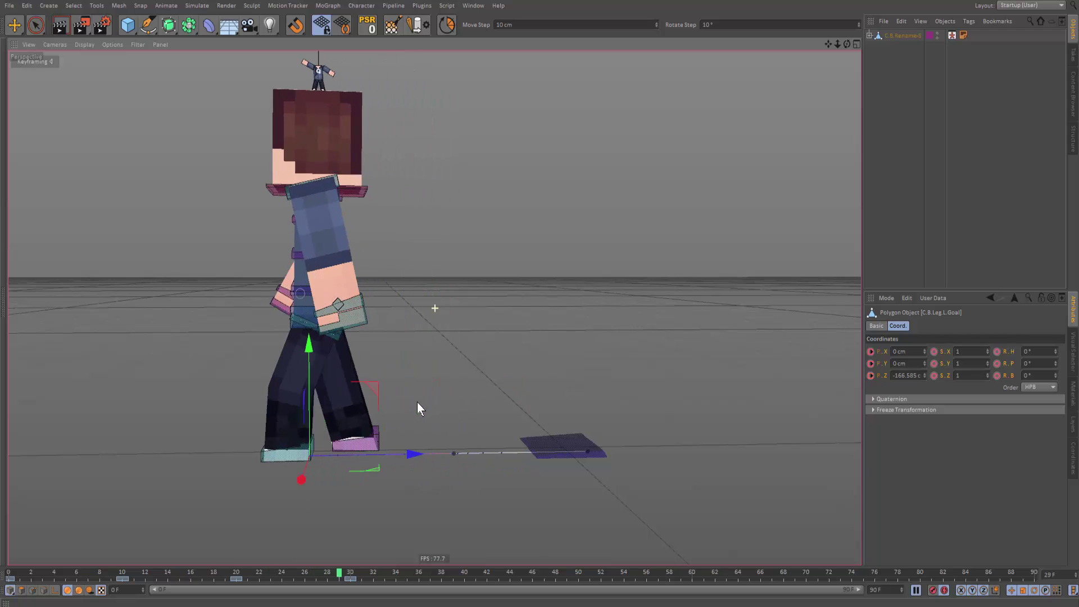
Play the walk from frame 0 and select the main body controller.
{"action": "left_click", "coordinate": [8, 573]}
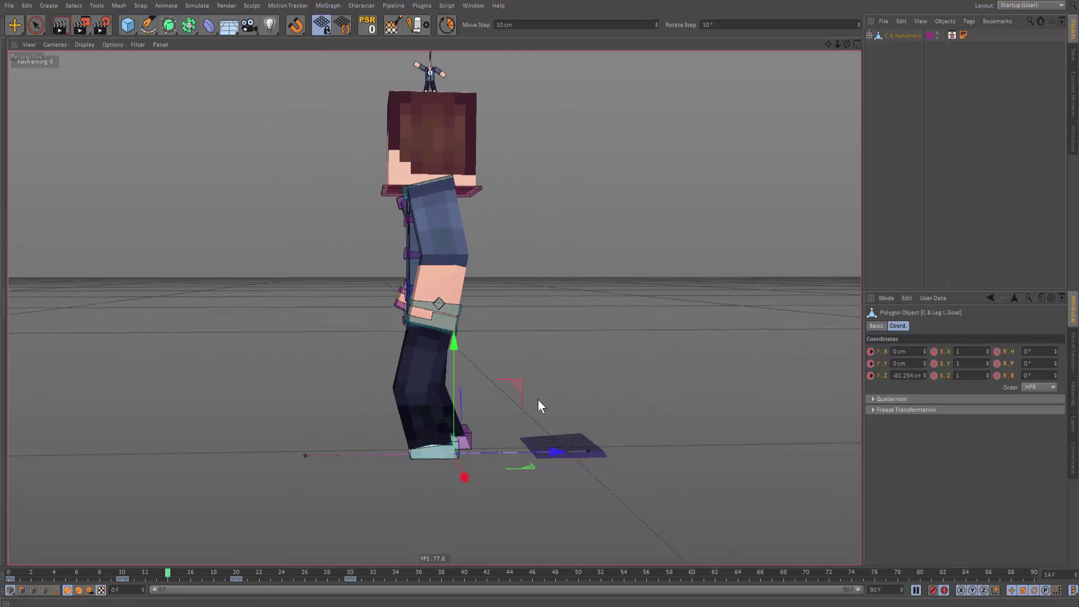
{"action": "key", "text": "F8"}
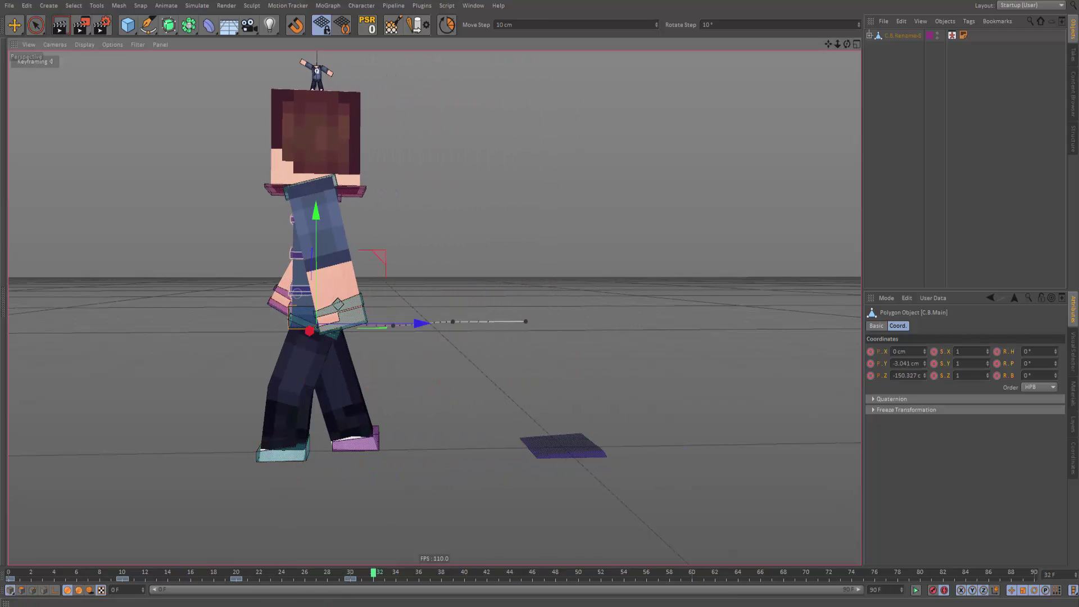
{"action": "key", "text": "F8"}
{"action": "key", "text": "F8"}
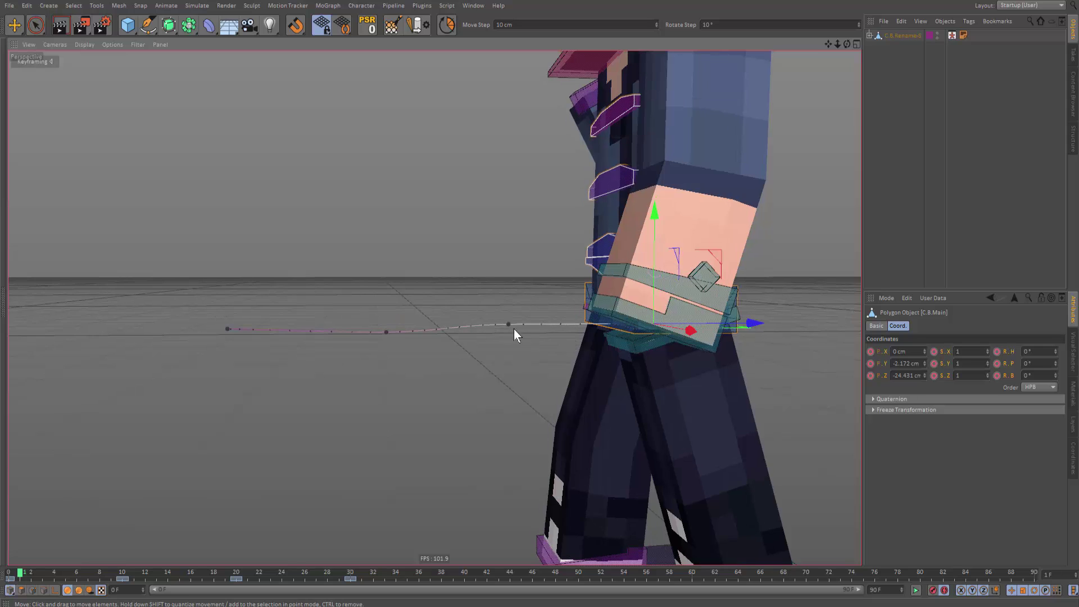
Open the animation timeline in F-Curve mode and enlarge its window over the lower part of the viewport.
{"action": "middle_click_drag", "start_coordinate": [670, 331], "coordinate": [578, 319], "text": "alt"}
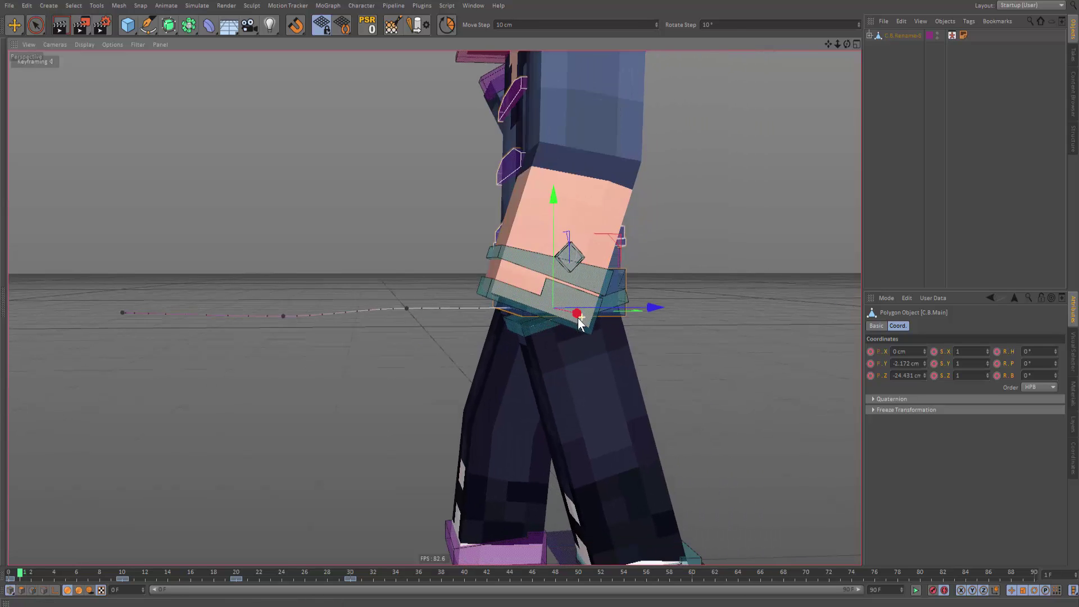
{"action": "scroll", "coordinate": [554, 324], "scroll_direction": "down", "scroll_amount": 2}
{"action": "left_click", "coordinate": [484, 6]}
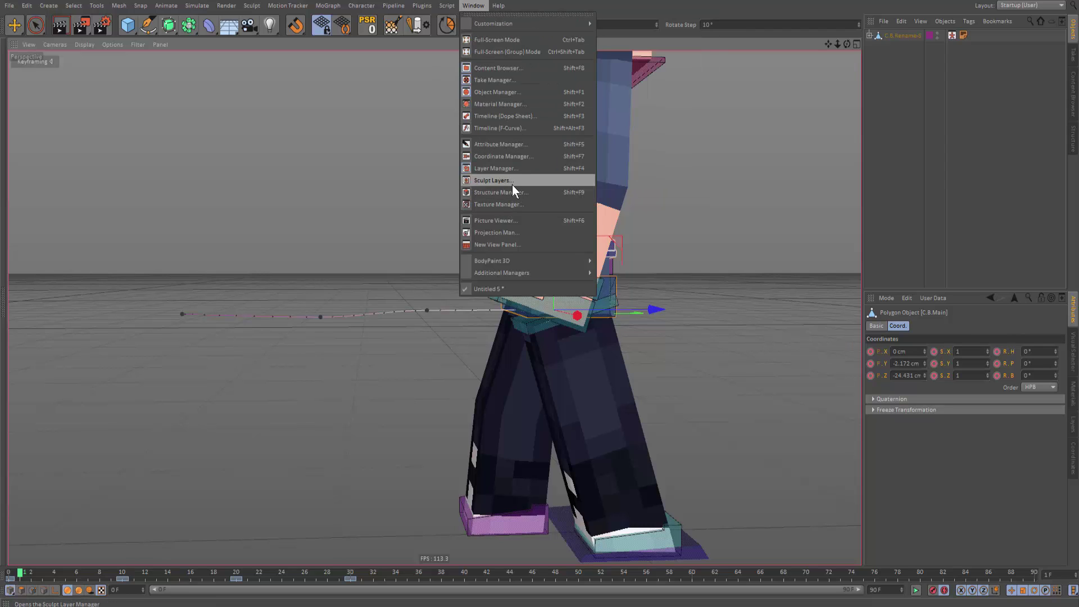
{"action": "left_click", "coordinate": [494, 116]}
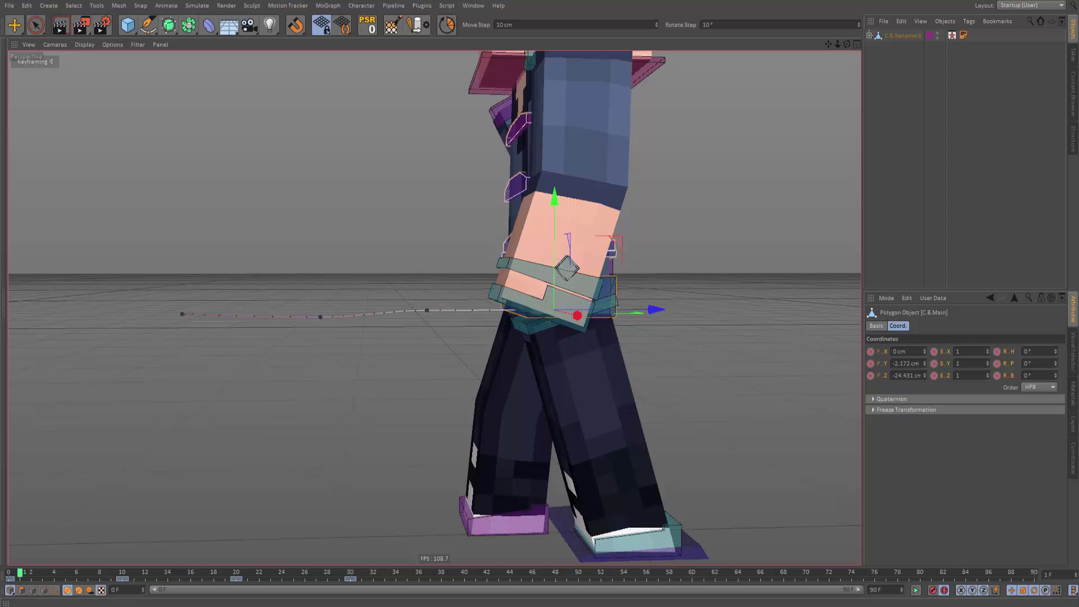
{"action": "key", "text": "shift+F3"}
{"action": "left_click_drag", "start_coordinate": [468, 519], "coordinate": [377, 281]}
{"action": "left_click", "coordinate": [183, 311]}
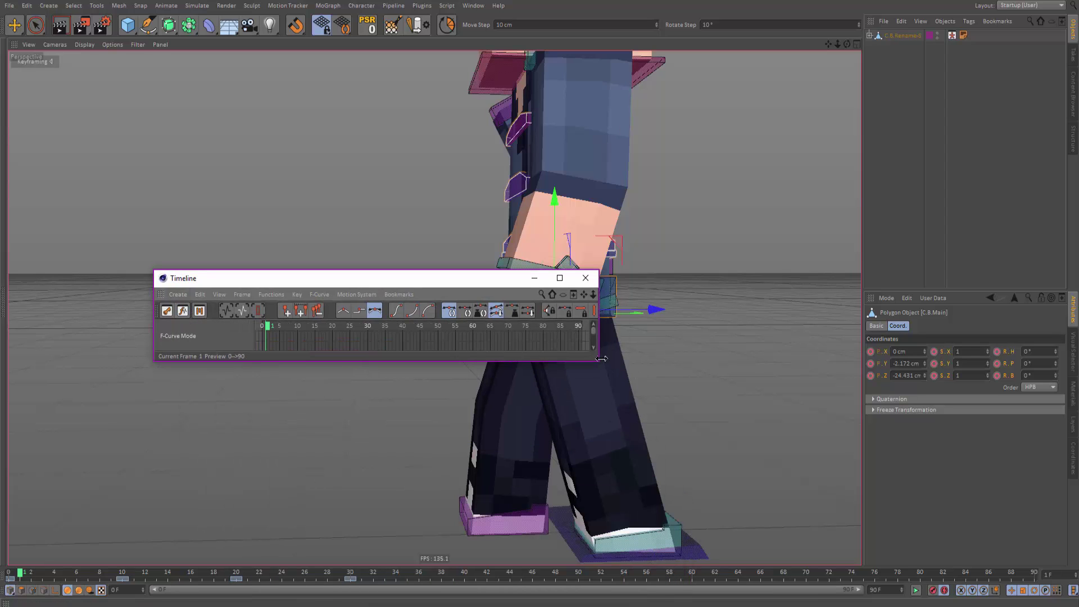
{"action": "left_click_drag", "start_coordinate": [601, 359], "coordinate": [864, 537]}
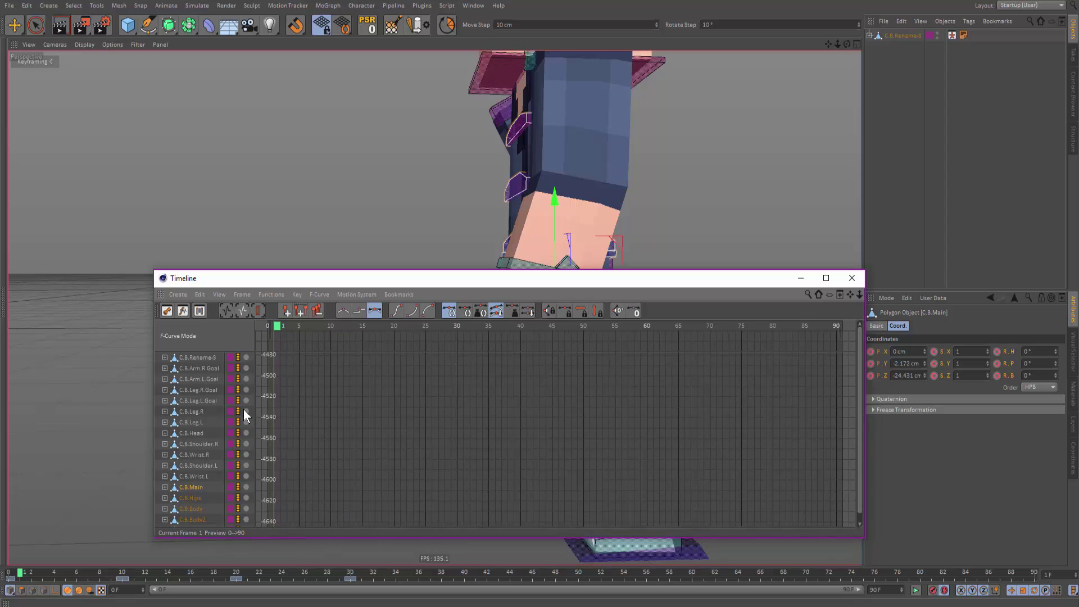
Expand the tracks of C.B.Main and display its Position Z curve.
{"action": "left_click", "coordinate": [165, 487]}
{"action": "scroll", "coordinate": [206, 514], "scroll_direction": "down", "scroll_amount": 1}
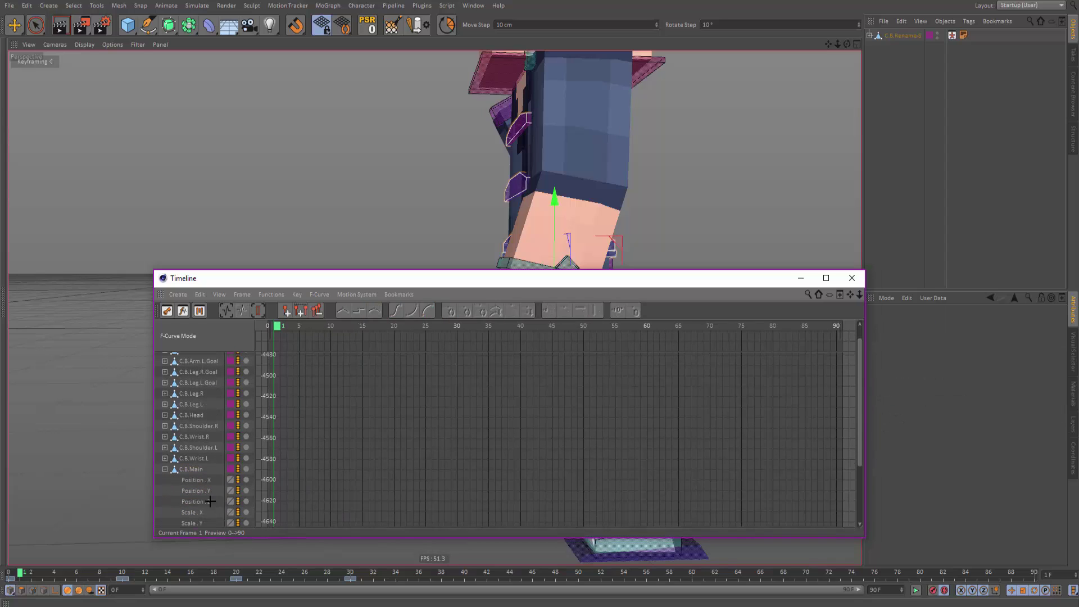
{"action": "left_click", "coordinate": [206, 503]}
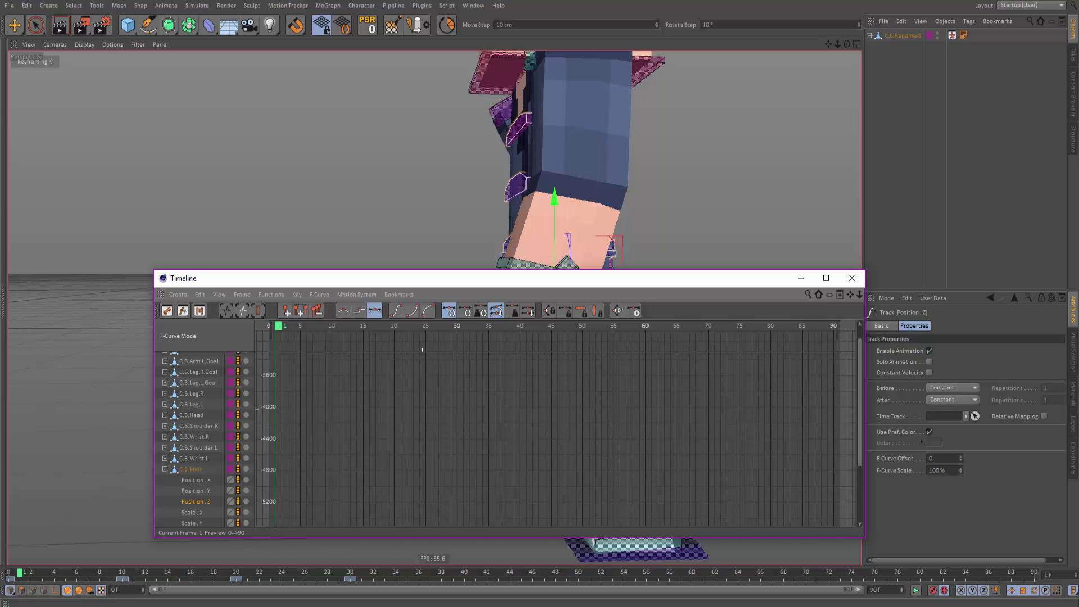
{"action": "key", "text": "h"}
Delete the Position Z keys at frames 10 and 20 so only the first and last keys define the curve.
{"action": "mouse_move", "coordinate": [420, 412]}
{"action": "right_mouse_down", "text": "alt"}
{"action": "mouse_move", "coordinate": [427, 450]}
{"action": "mouse_move", "coordinate": [427, 413]}
{"action": "right_mouse_up", "text": "alt"}
{"action": "middle_click_drag", "start_coordinate": [430, 418], "coordinate": [346, 418], "text": "alt"}
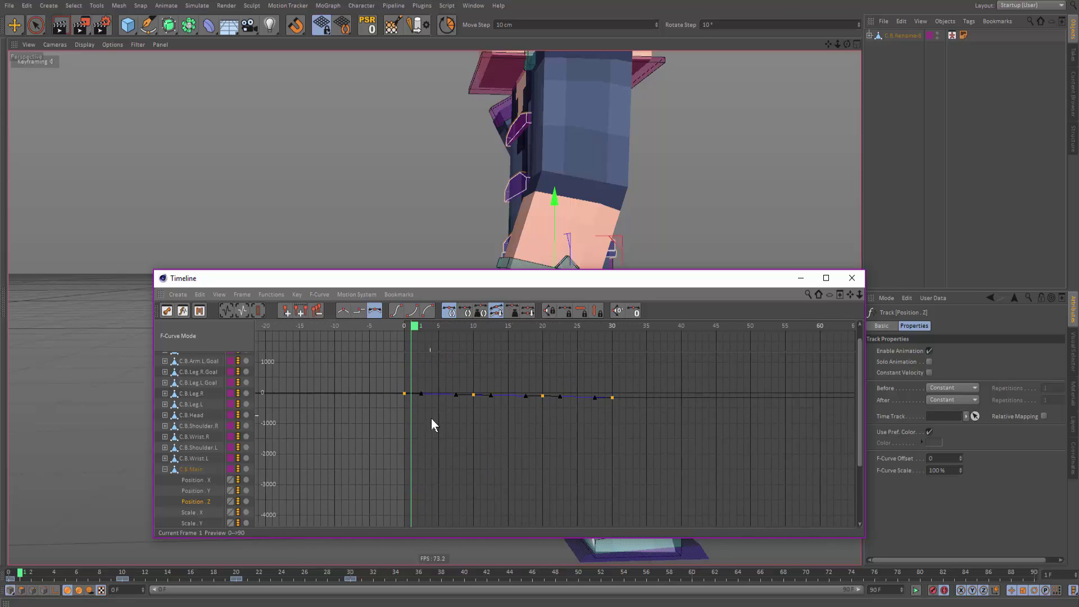
{"action": "right_click_drag", "start_coordinate": [464, 417], "coordinate": [471, 393], "text": "alt"}
{"action": "middle_click_drag", "start_coordinate": [464, 417], "coordinate": [426, 501], "text": "alt"}
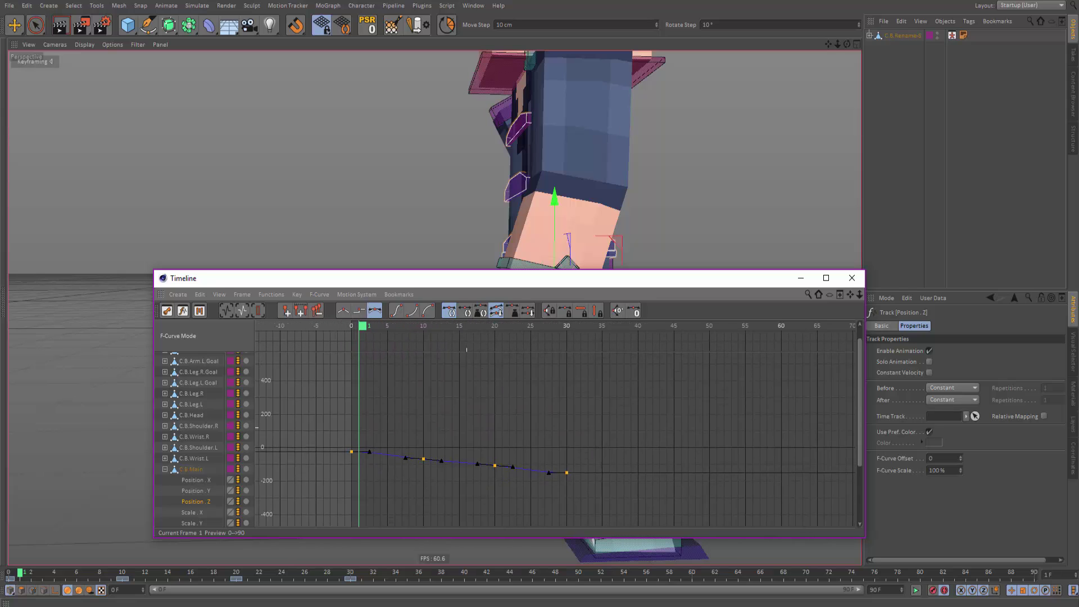
{"action": "right_click_drag", "start_coordinate": [468, 444], "coordinate": [469, 437], "text": "alt"}
{"action": "middle_click_drag", "start_coordinate": [469, 438], "coordinate": [485, 385], "text": "alt"}
{"action": "right_click_drag", "start_coordinate": [485, 385], "coordinate": [486, 356], "text": "alt"}
{"action": "middle_click_drag", "start_coordinate": [535, 396], "coordinate": [502, 387], "text": "alt"}
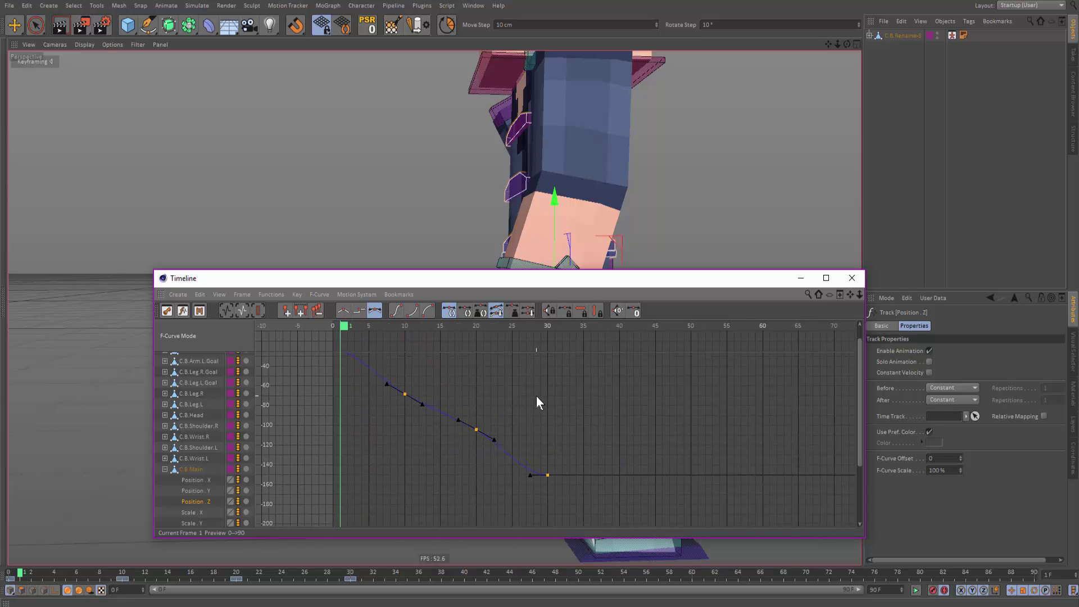
{"action": "right_click_drag", "start_coordinate": [535, 396], "coordinate": [551, 415], "text": "alt"}
{"action": "middle_click_drag", "start_coordinate": [486, 404], "coordinate": [550, 406], "text": "alt"}
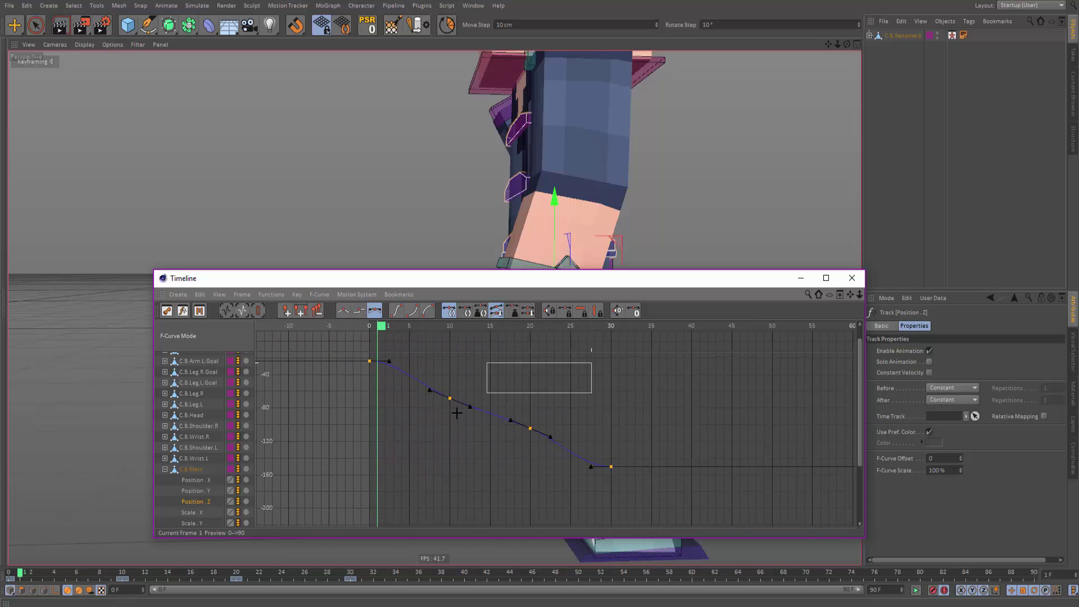
{"action": "left_click_drag", "start_coordinate": [456, 413], "coordinate": [437, 438]}
{"action": "key", "text": "Delete"}
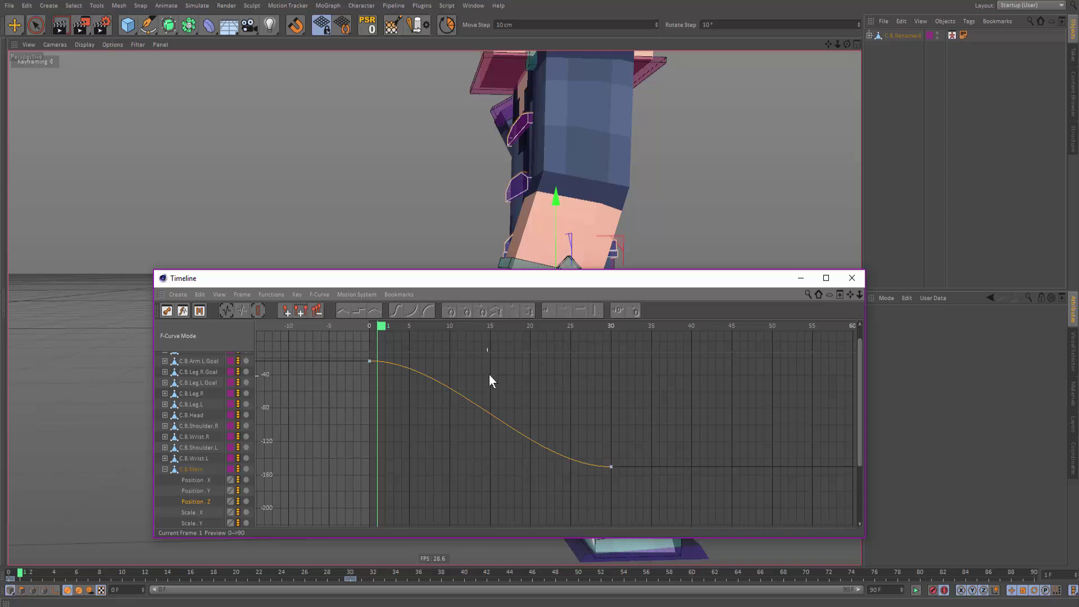
Straighten the main controller's Position Z curve by adjusting the tangents of its keys at frames 0 and 30.
{"action": "left_click", "coordinate": [611, 466]}
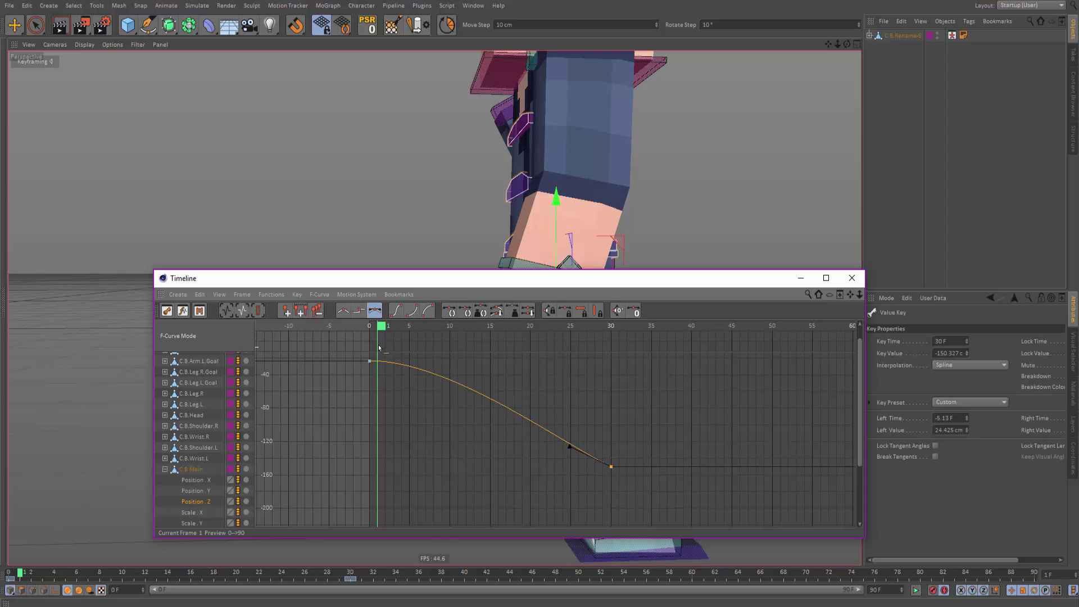
{"action": "left_click_drag", "start_coordinate": [379, 348], "coordinate": [370, 351]}
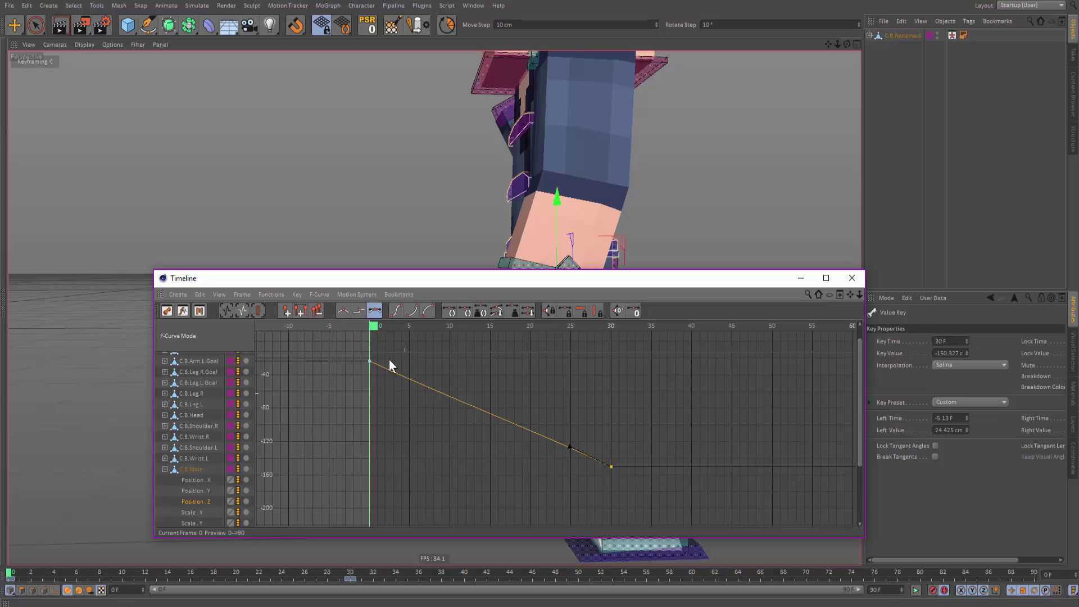
{"action": "left_click", "coordinate": [416, 384]}
{"action": "left_click_drag", "start_coordinate": [367, 353], "coordinate": [367, 354]}
{"action": "left_click_drag", "start_coordinate": [563, 447], "coordinate": [563, 448]}
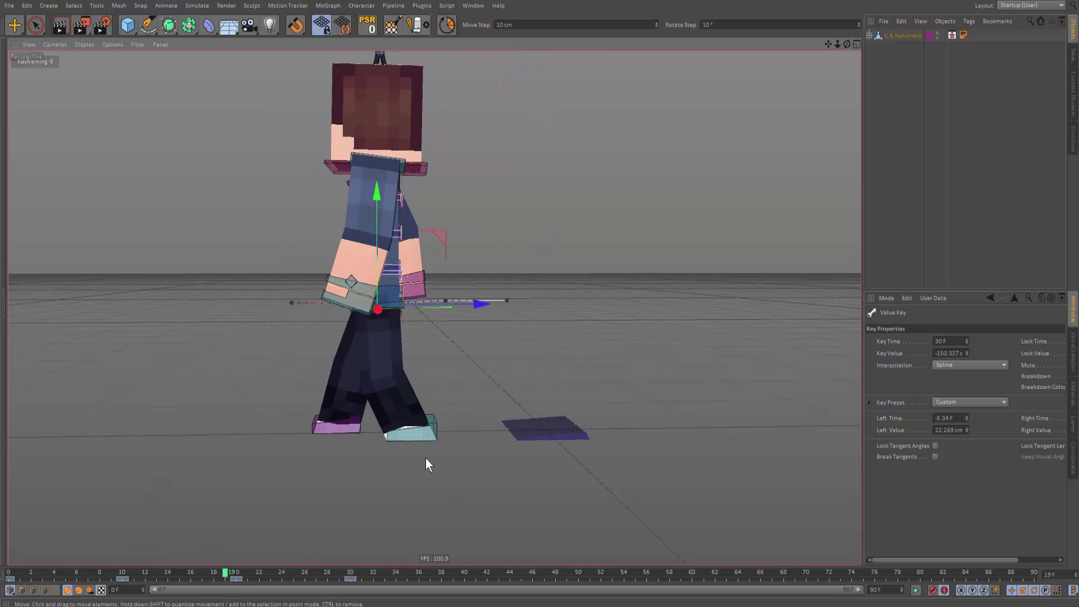
Raise the main body controller slightly at frame 5.
{"action": "left_click", "coordinate": [17, 575]}
{"action": "left_click", "coordinate": [56, 576]}
{"action": "left_click", "coordinate": [77, 576]}
{"action": "key", "text": "f"}
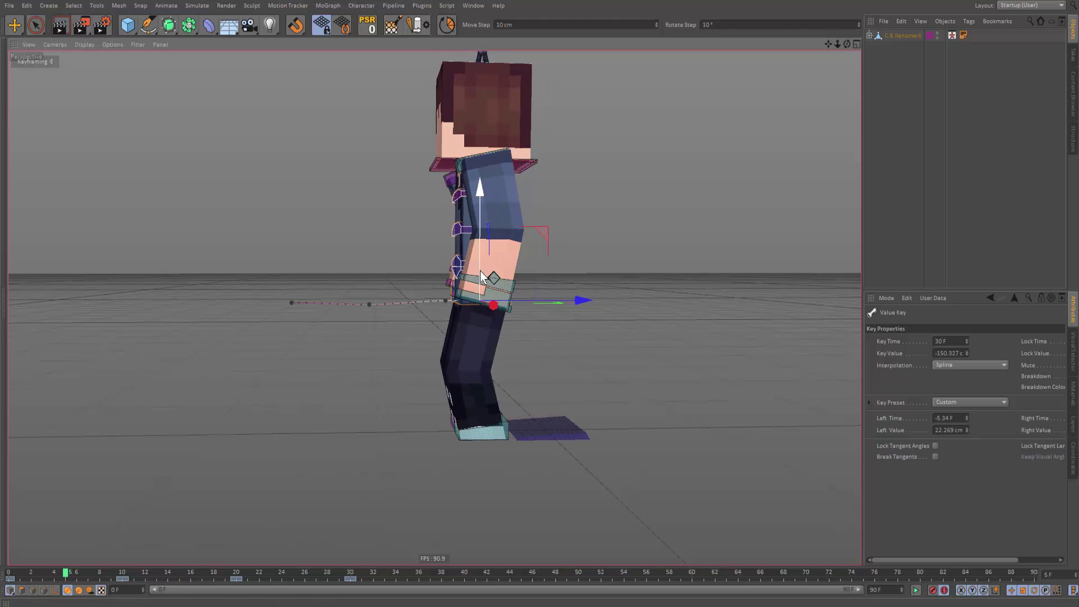
{"action": "left_click_drag", "start_coordinate": [480, 271], "coordinate": [484, 269]}
Raise the main body controller slightly at frames 16 and 25, midway through the remaining strides.
{"action": "key", "text": "g"}
{"action": "key", "text": "g"}
{"action": "key", "text": "g"}
{"action": "key", "text": "g"}
{"action": "key", "text": "g"}
{"action": "key", "text": "g"}
{"action": "key", "text": "g"}
{"action": "key", "text": "g"}
{"action": "key", "text": "g"}
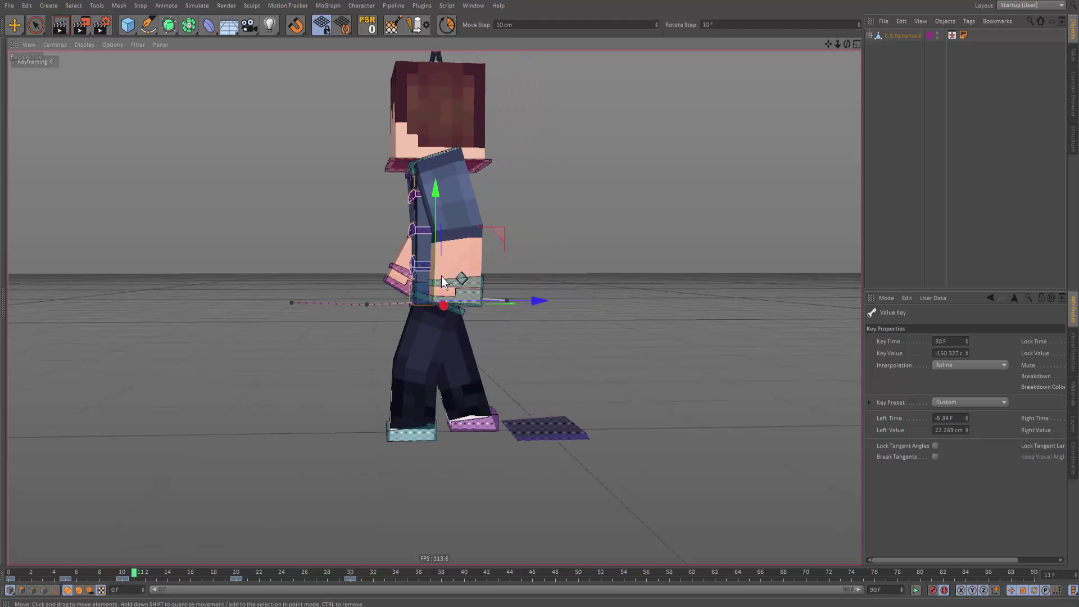
{"action": "key", "text": "g"}
{"action": "key", "text": "g"}
{"action": "key", "text": "g"}
{"action": "key", "text": "f"}
{"action": "left_click_drag", "start_coordinate": [397, 274], "coordinate": [348, 269]}
Play the walk from the start and examine the body's bobbing and forward motion from the side and front.
{"action": "left_click_drag", "start_coordinate": [256, 573], "coordinate": [184, 573]}
{"action": "key", "text": "F8"}
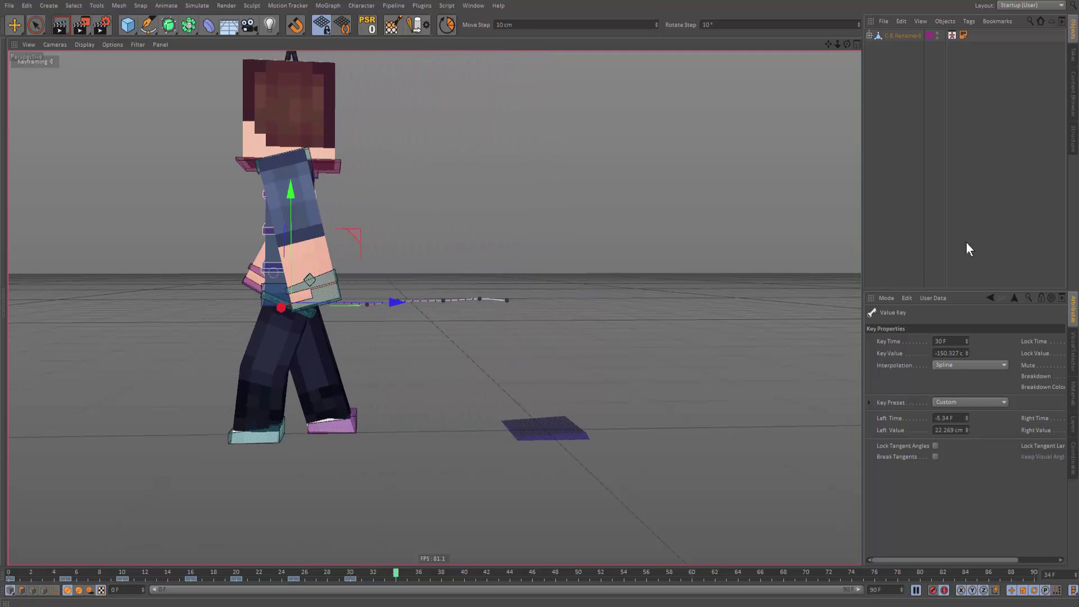
{"action": "left_click_drag", "start_coordinate": [387, 575], "coordinate": [8, 541]}
{"action": "key", "text": "F8"}
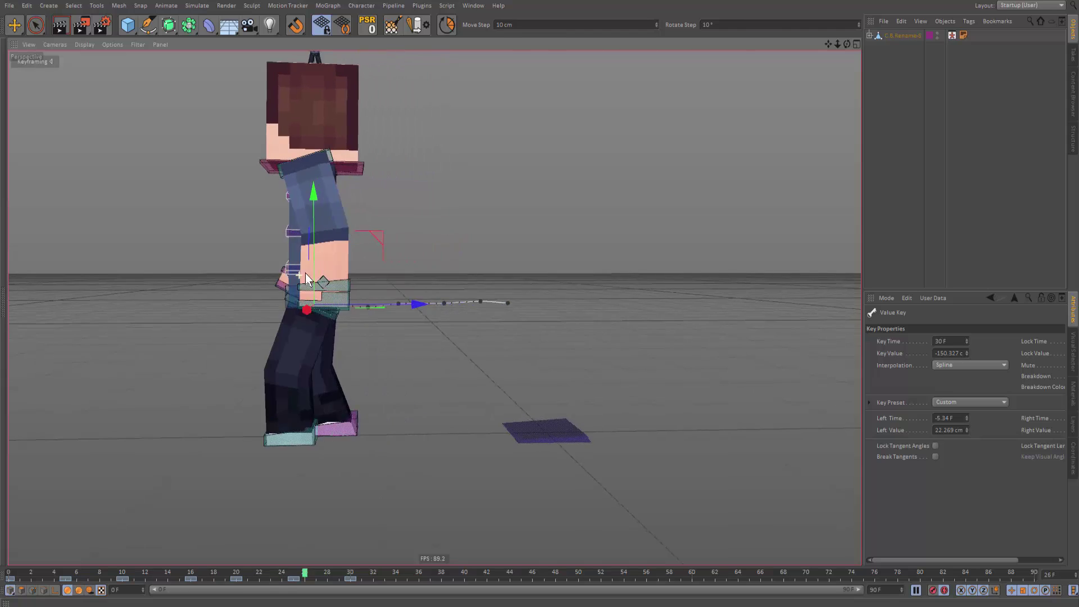
{"action": "left_click_drag", "start_coordinate": [305, 272], "coordinate": [312, 278], "text": "alt"}
{"action": "middle_click_drag", "start_coordinate": [312, 278], "coordinate": [554, 245], "text": "alt"}
{"action": "left_click_drag", "start_coordinate": [555, 245], "coordinate": [528, 312], "text": "alt"}
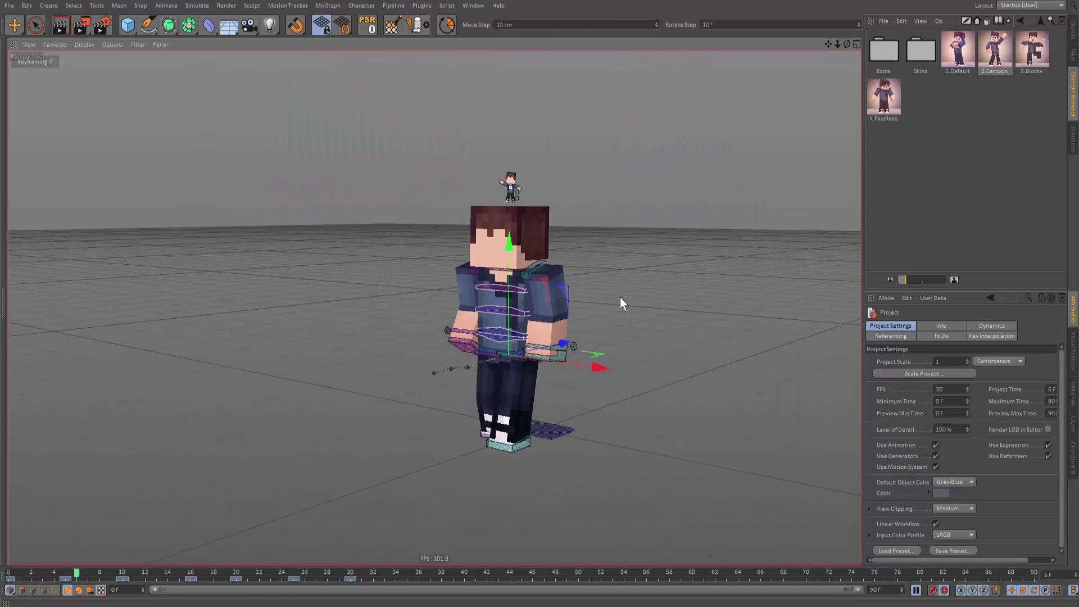
{"action": "left_click_drag", "start_coordinate": [581, 375], "coordinate": [498, 267], "text": "alt"}
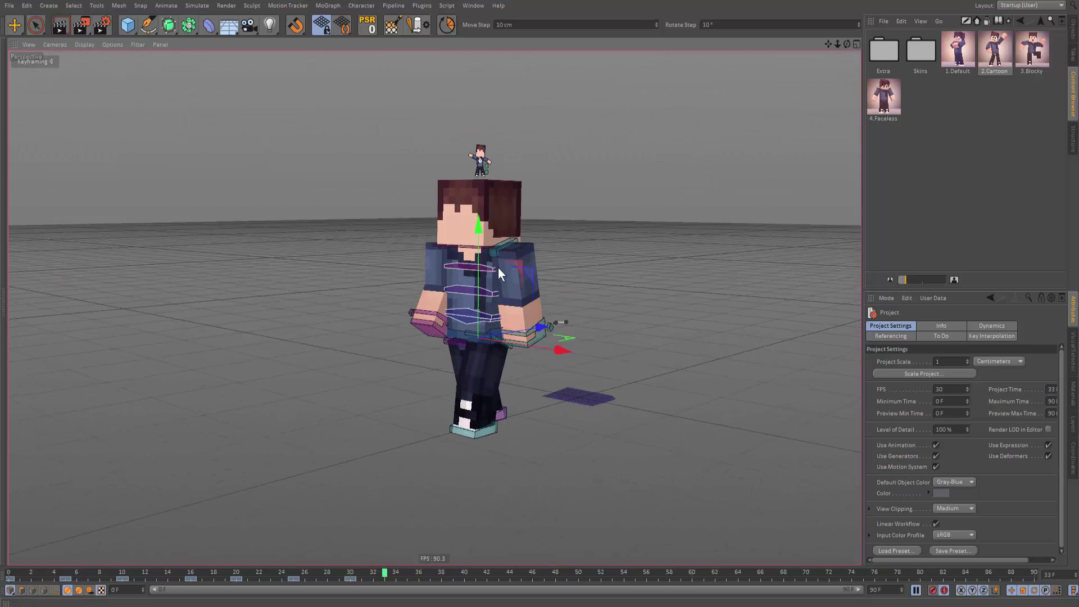
{"action": "left_click_drag", "start_coordinate": [527, 369], "coordinate": [477, 329], "text": "alt"}
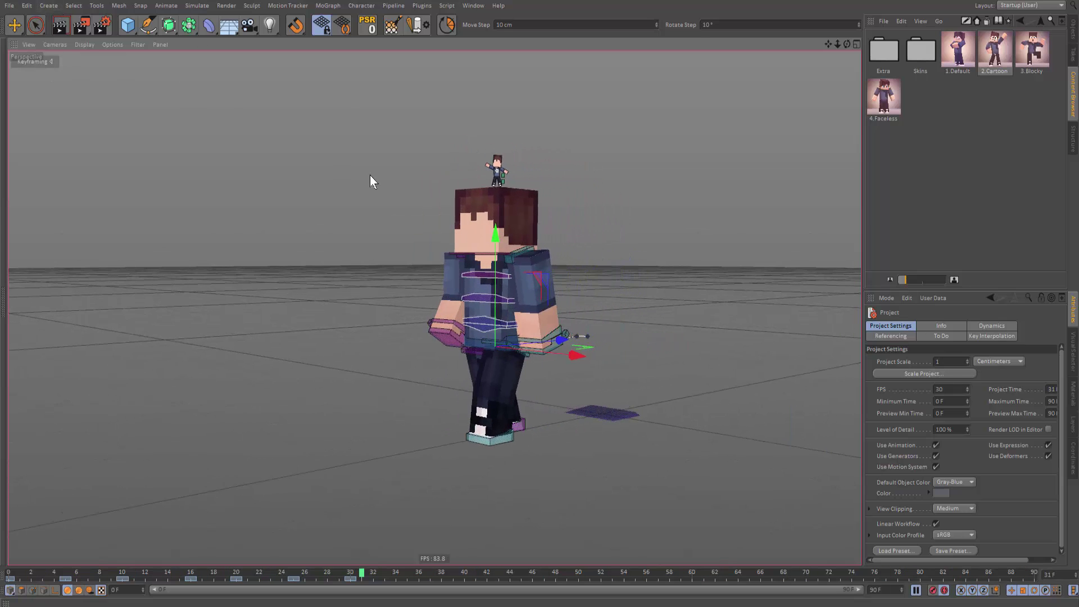
Create a new scene and load the 1.Default character rig into it.
{"action": "left_click", "coordinate": [9, 5]}
{"action": "left_click", "coordinate": [25, 23]}
{"action": "left_click", "coordinate": [949, 62]}
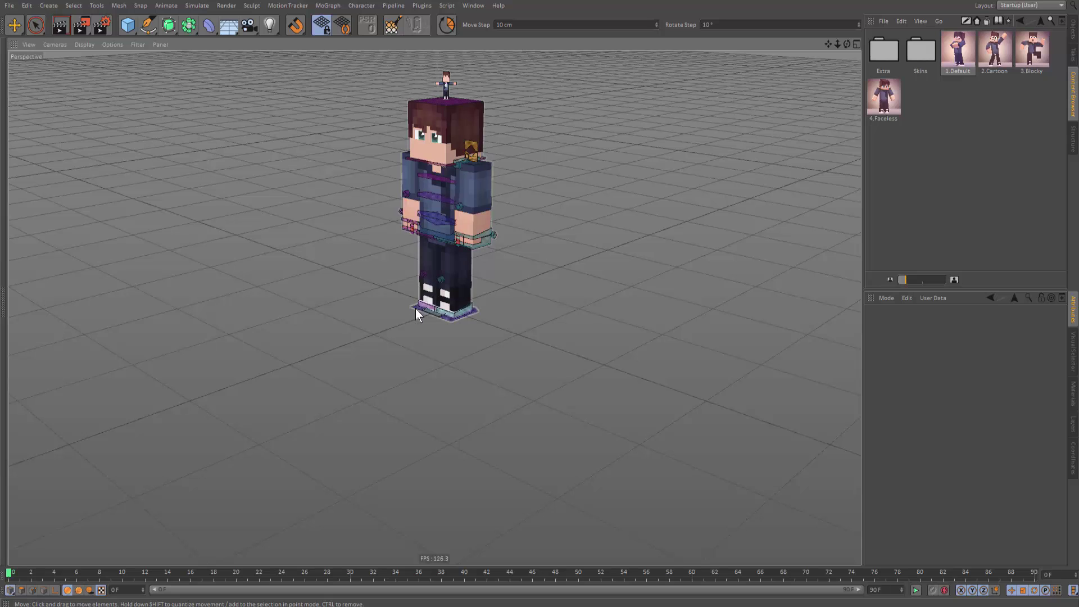
Try the rig's automatic walk by moving the AutoWalk2 controller along Z, and undo the move.
{"action": "left_click", "coordinate": [438, 318]}
{"action": "left_click_drag", "start_coordinate": [472, 308], "coordinate": [82, 393]}
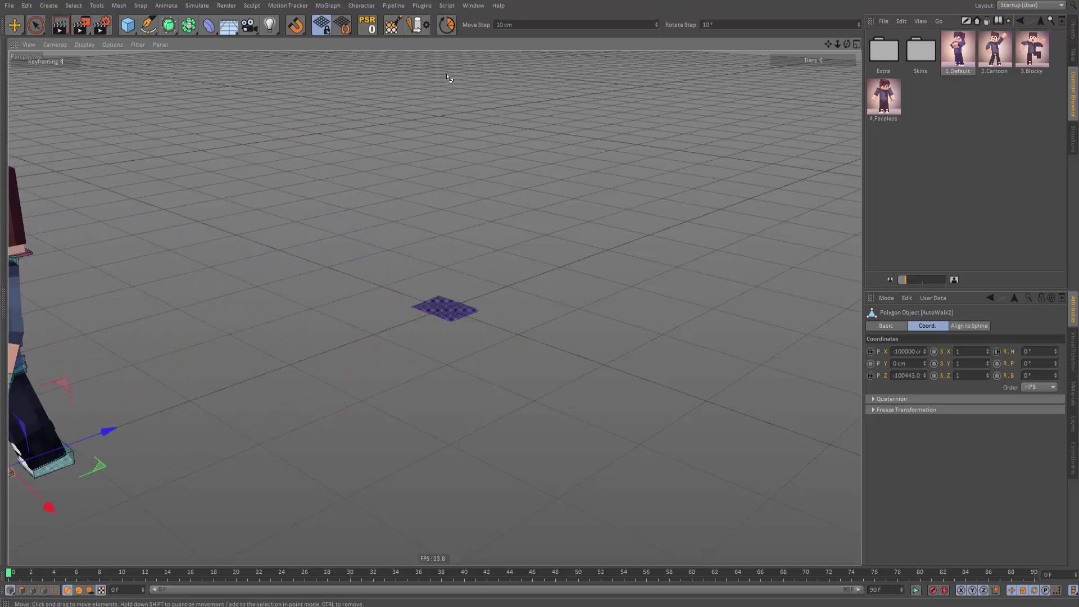
{"action": "key", "text": "ctrl+z"}
Switch back to the Untitled 5 scene and examine the playing walk animation from the side and front.
{"action": "left_click", "coordinate": [468, 8]}
{"action": "left_click", "coordinate": [478, 6]}
{"action": "left_click", "coordinate": [469, 7]}
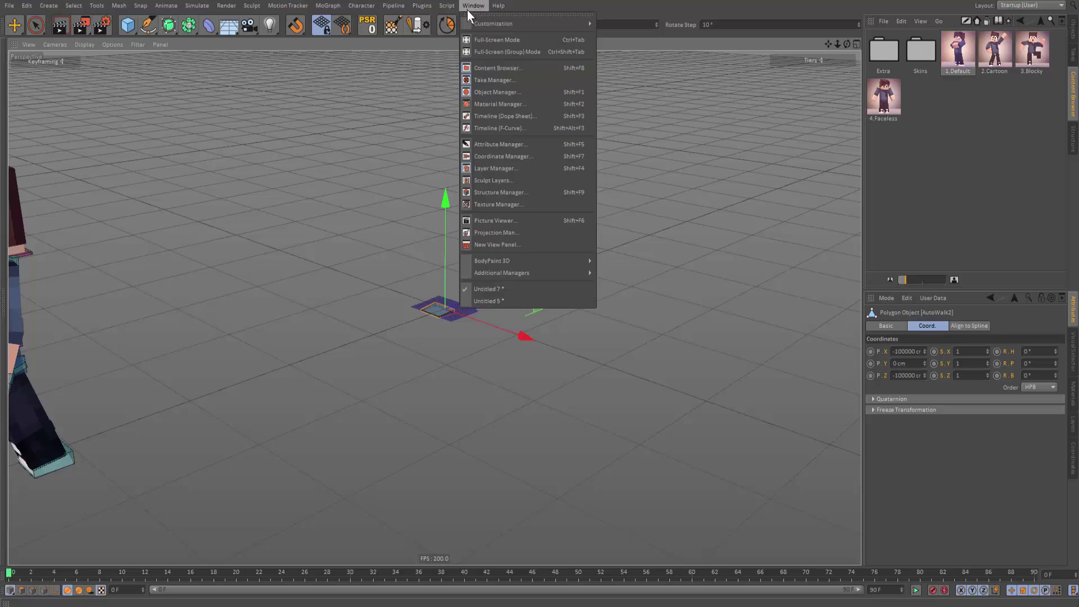
{"action": "left_click", "coordinate": [491, 300]}
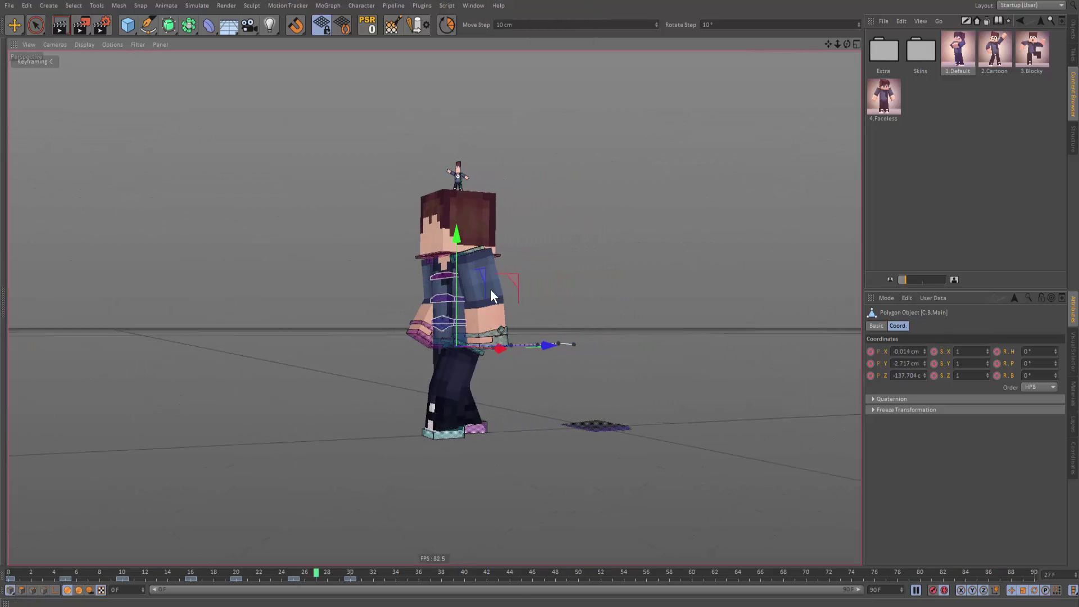
{"action": "left_click_drag", "start_coordinate": [447, 311], "coordinate": [507, 278], "text": "alt"}
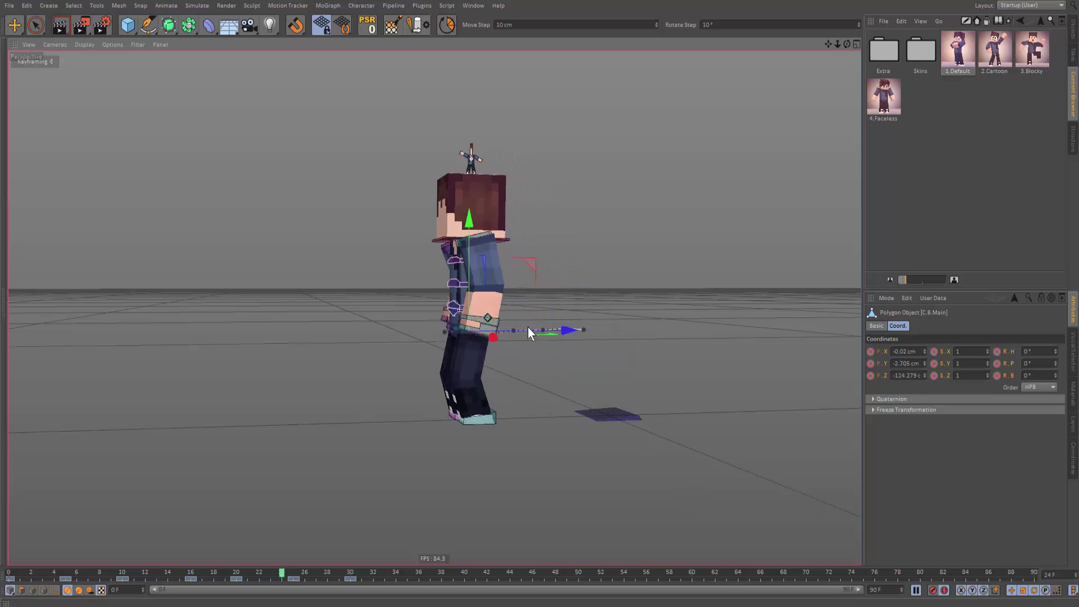
{"action": "left_click_drag", "start_coordinate": [451, 384], "coordinate": [697, 290], "text": "alt"}
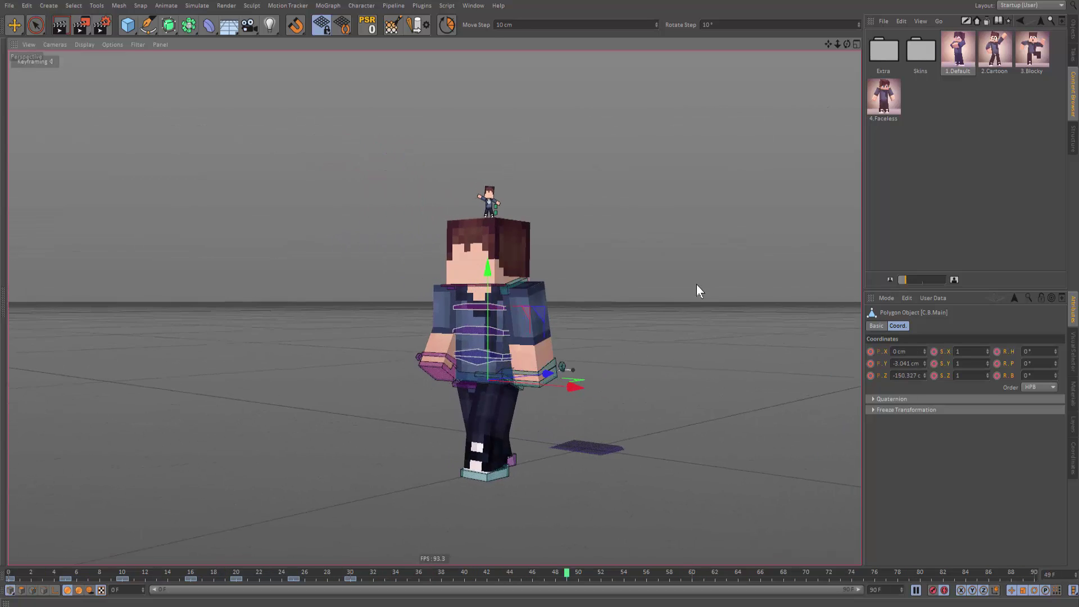
{"action": "left_click_drag", "start_coordinate": [579, 315], "coordinate": [564, 337], "text": "alt"}
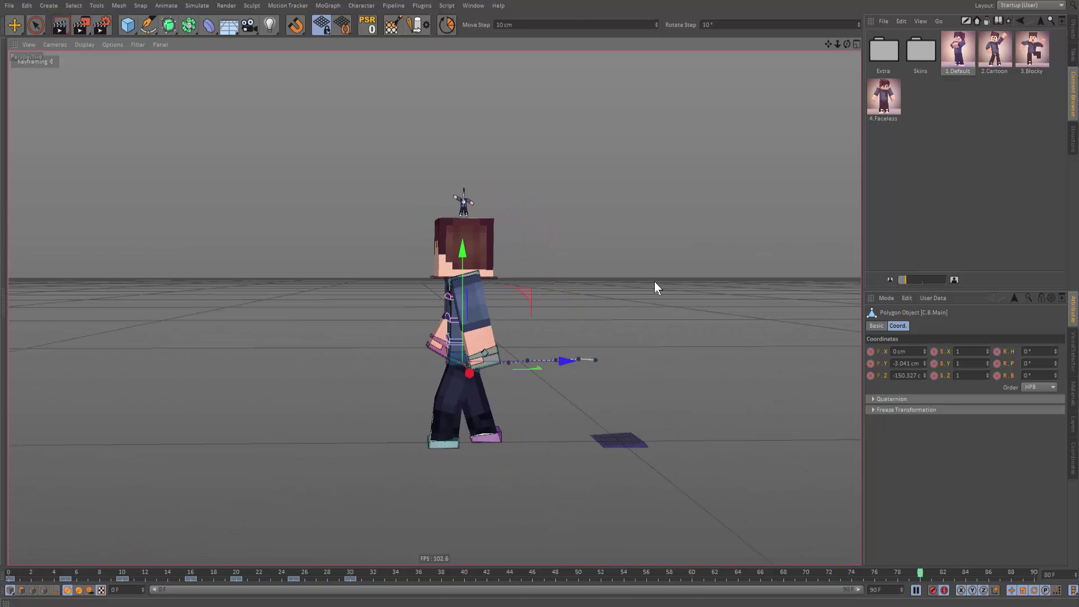
{"action": "left_click_drag", "start_coordinate": [655, 281], "coordinate": [484, 280], "text": "alt"}
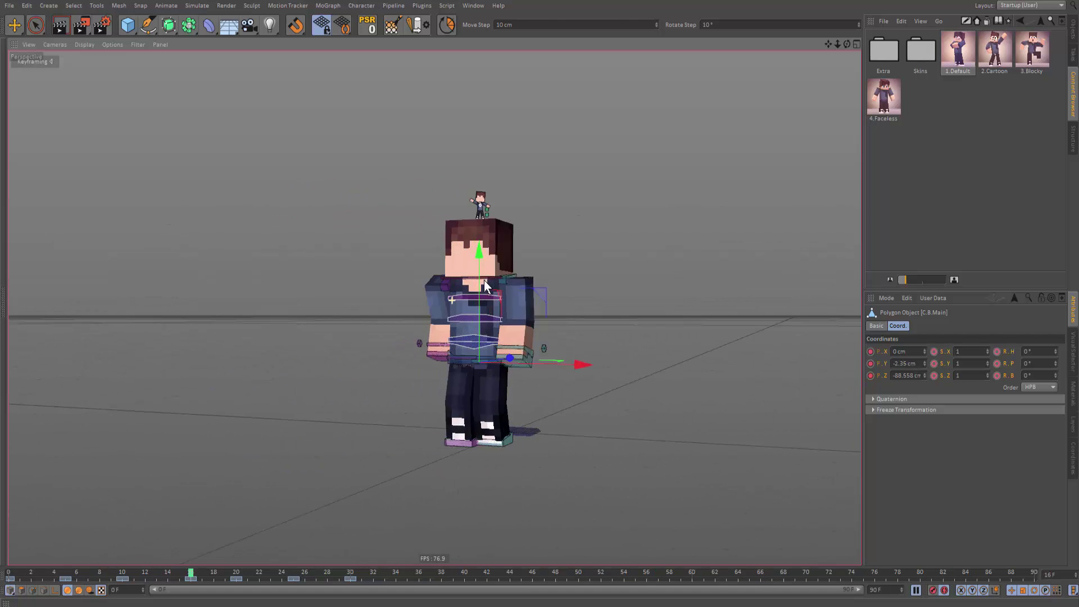
{"action": "left_click_drag", "start_coordinate": [347, 295], "coordinate": [508, 320], "text": "alt"}
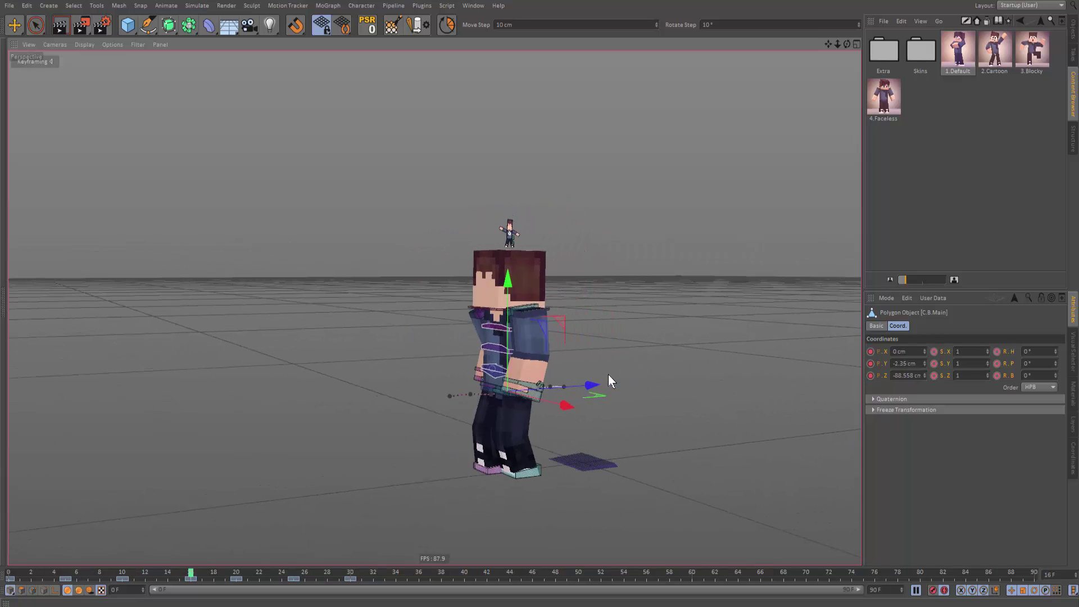